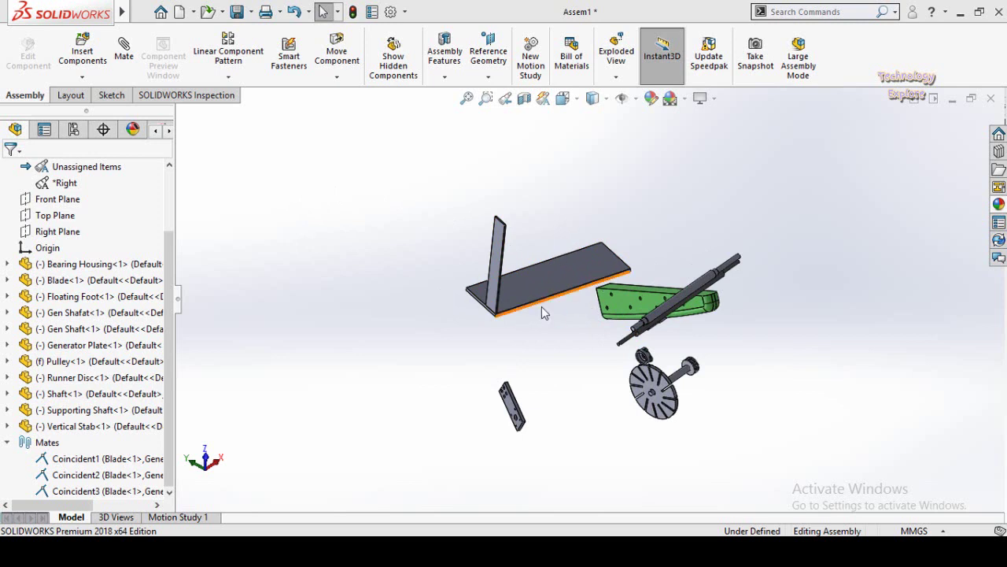
{"action": "scroll", "coordinate": [542, 314], "scroll_direction": "down", "scroll_amount": 3}
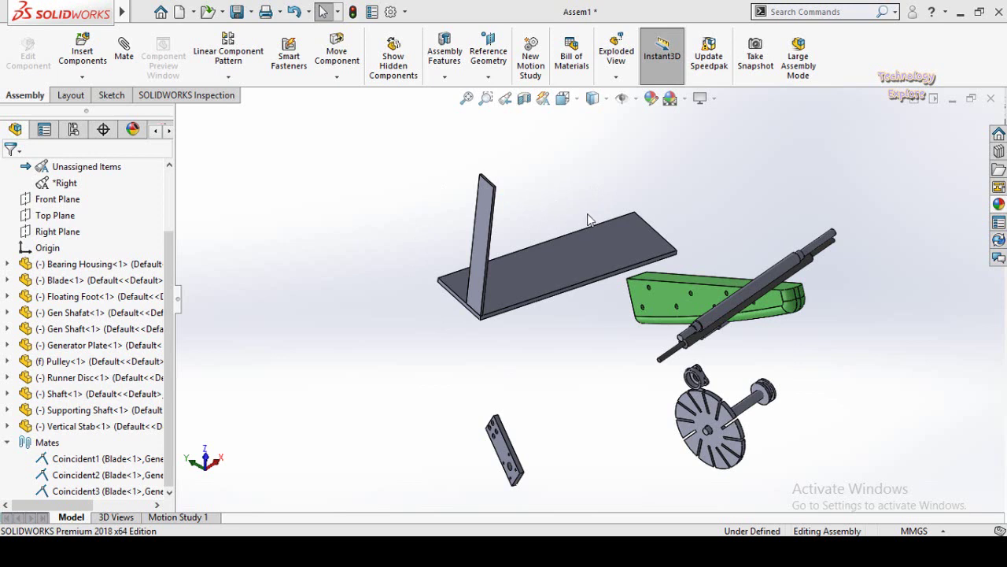
{"action": "left_click", "coordinate": [124, 57]}
{"action": "scroll", "coordinate": [3, 374], "scroll_direction": "down", "scroll_amount": 3}
{"action": "left_click", "coordinate": [9, 308]}
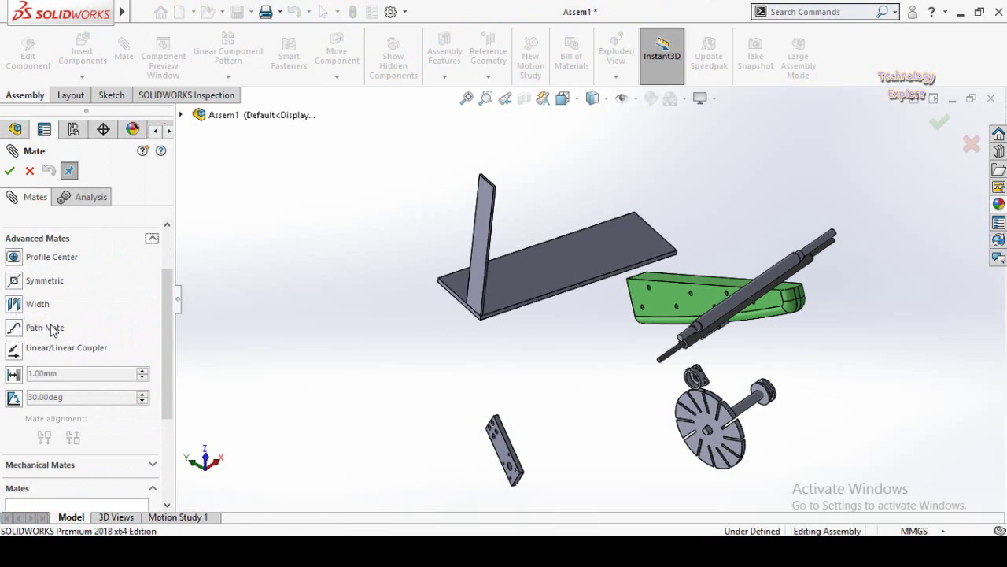
{"action": "left_click", "coordinate": [29, 171]}
Place a copy of the blade at the opposite short end of the generator plate.
{"action": "middle_click_drag", "start_coordinate": [441, 333], "coordinate": [612, 243]}
{"action": "scroll", "coordinate": [602, 317], "scroll_direction": "down", "scroll_amount": 3}
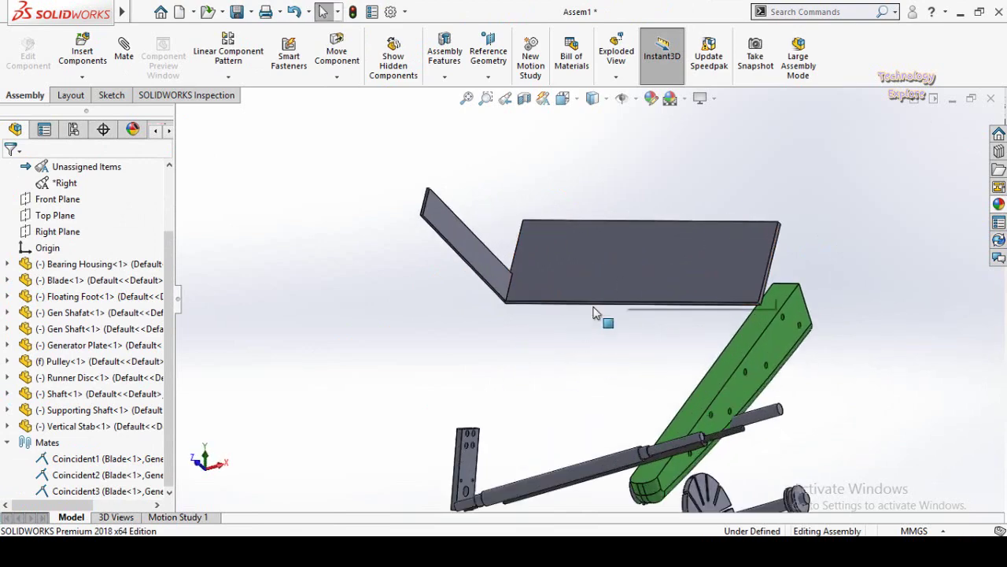
{"action": "middle_click_drag", "start_coordinate": [586, 277], "coordinate": [615, 139]}
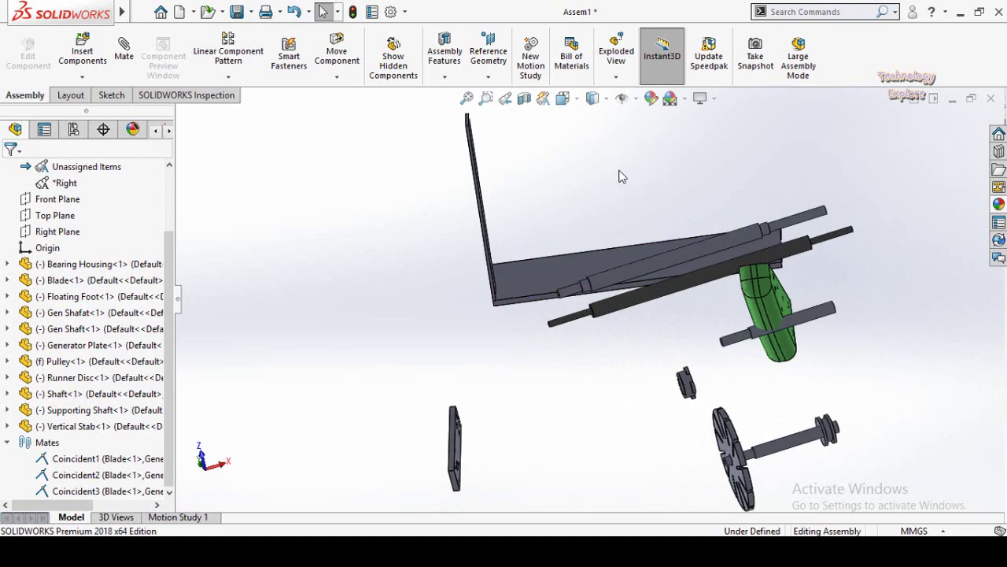
{"action": "middle_click_drag", "start_coordinate": [615, 182], "coordinate": [594, 220]}
{"action": "scroll", "coordinate": [636, 217], "scroll_direction": "down", "scroll_amount": 3}
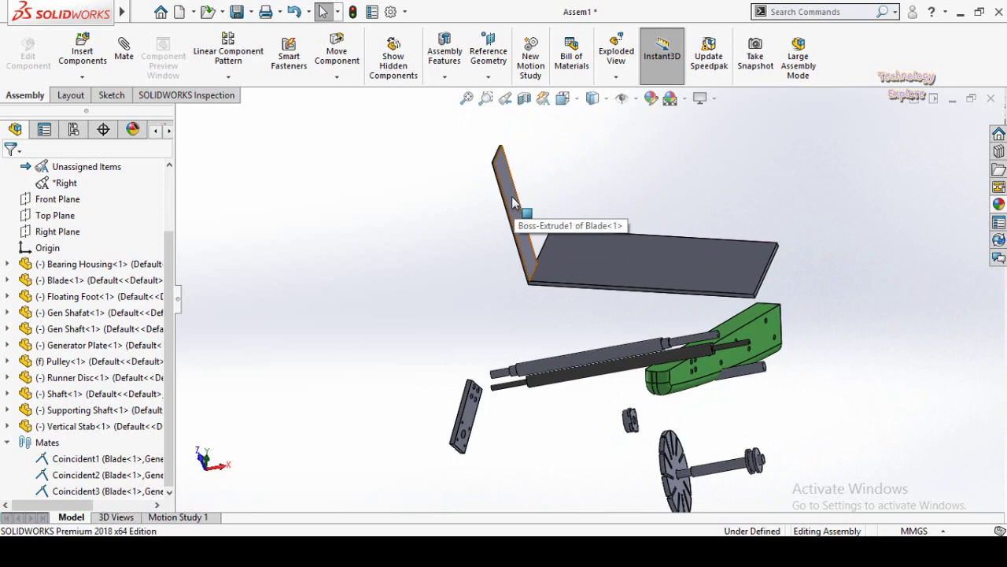
{"action": "left_click_drag", "start_coordinate": [513, 203], "coordinate": [779, 219], "text": "ctrl"}
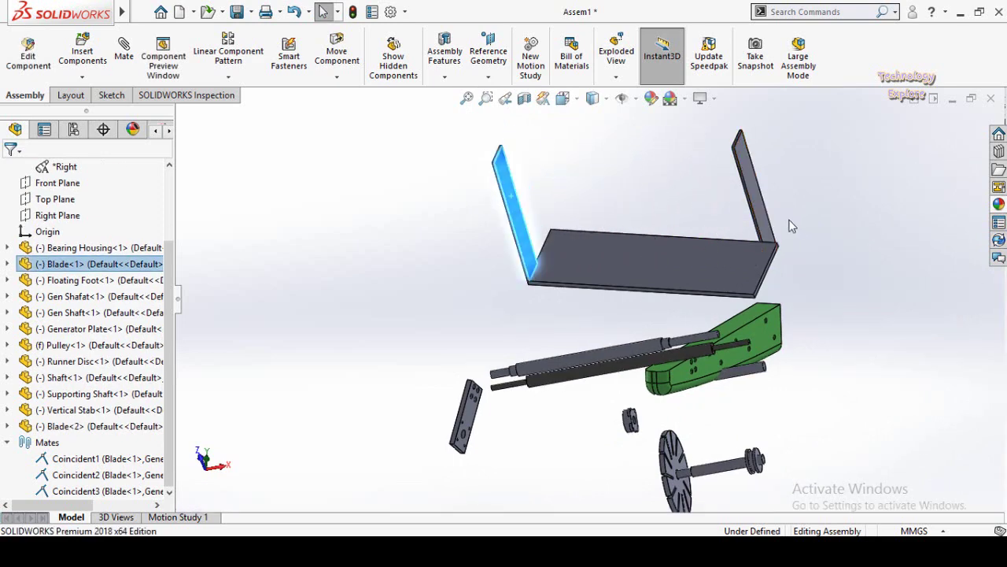
Add a coincident mate between the copied blade's broad face and the generator plate's short end face.
{"action": "scroll", "coordinate": [802, 258], "scroll_direction": "down", "scroll_amount": 2}
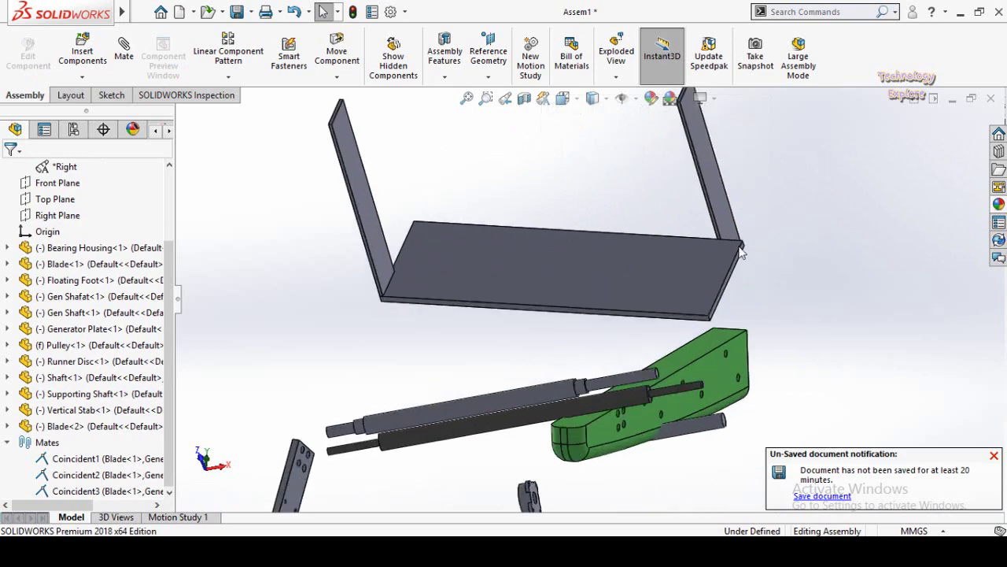
{"action": "middle_click_drag", "start_coordinate": [767, 268], "coordinate": [745, 246]}
{"action": "left_click", "coordinate": [735, 250]}
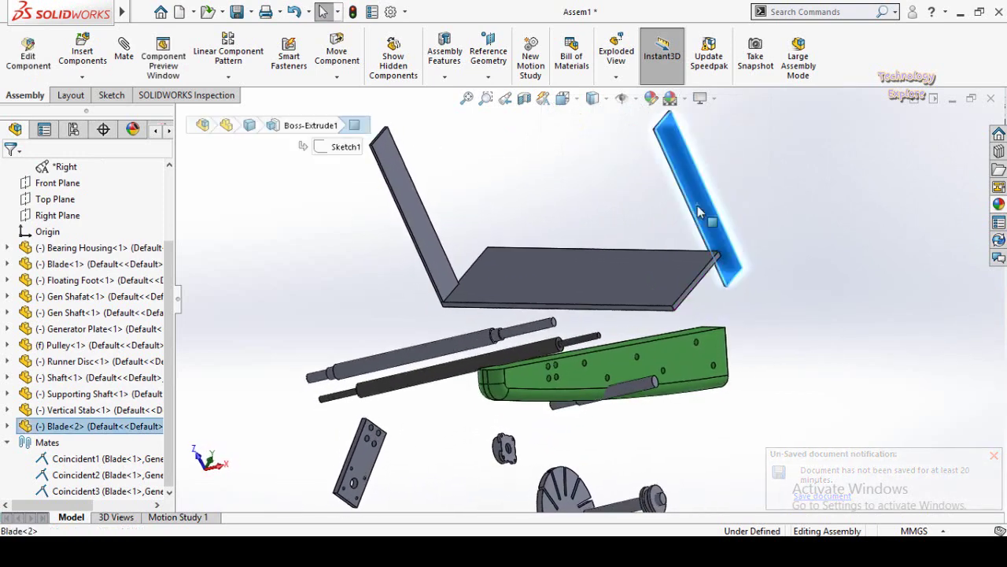
{"action": "left_click", "coordinate": [776, 275]}
{"action": "scroll", "coordinate": [688, 310], "scroll_direction": "down", "scroll_amount": 4}
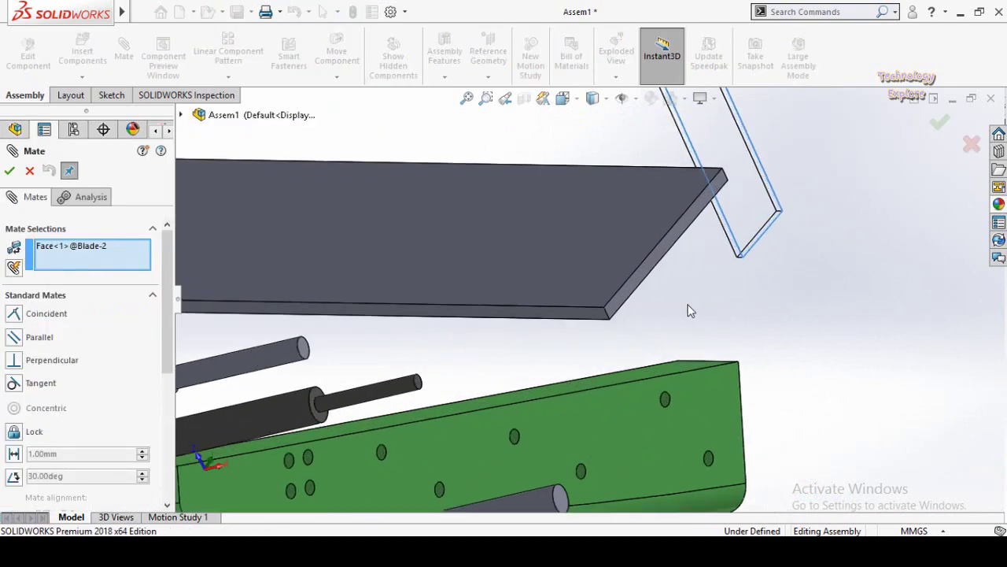
{"action": "left_click", "coordinate": [590, 283]}
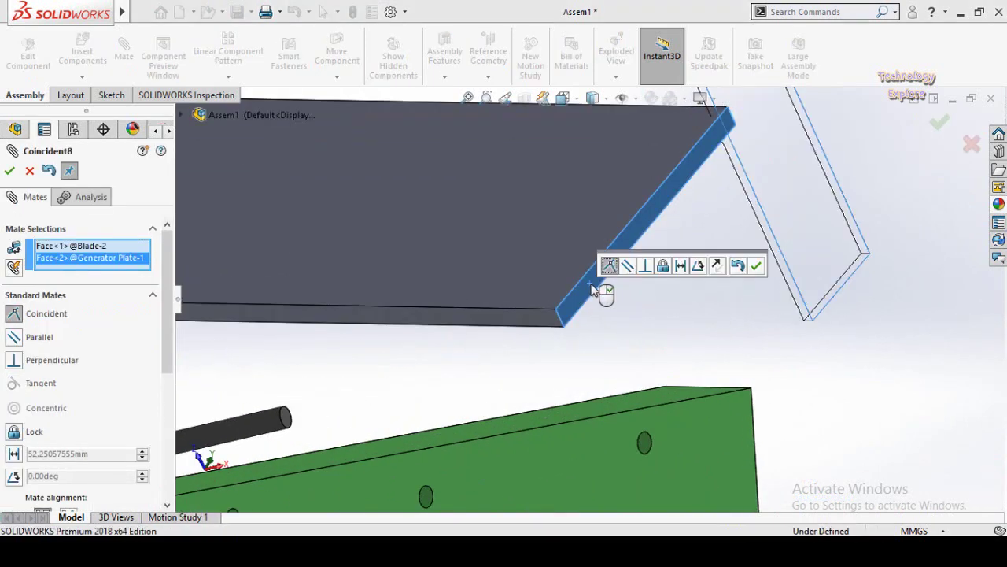
{"action": "left_click", "coordinate": [757, 266]}
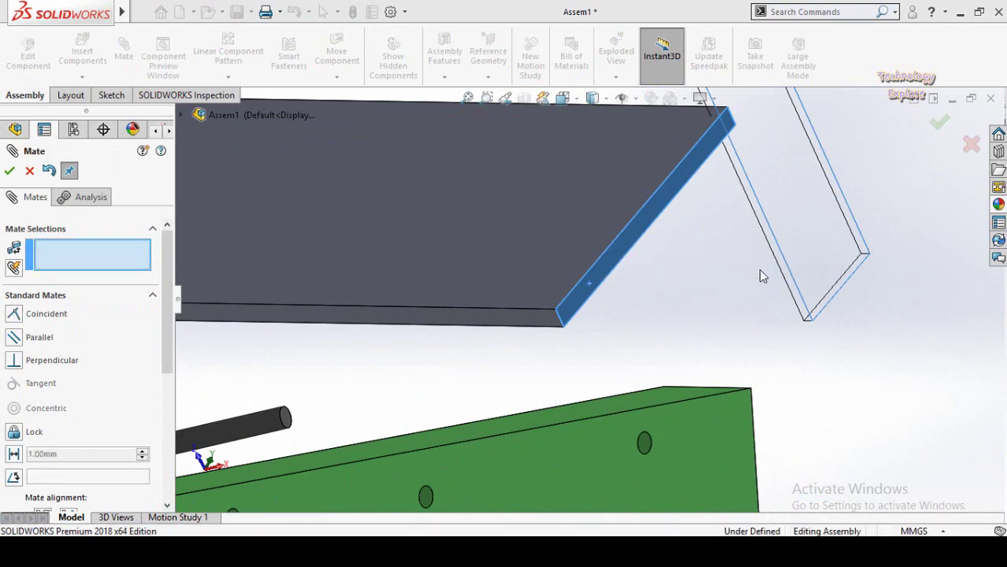
Add a coincident mate between the generator plate's long front edge face and the copied blade's narrow side face.
{"action": "left_click", "coordinate": [542, 327]}
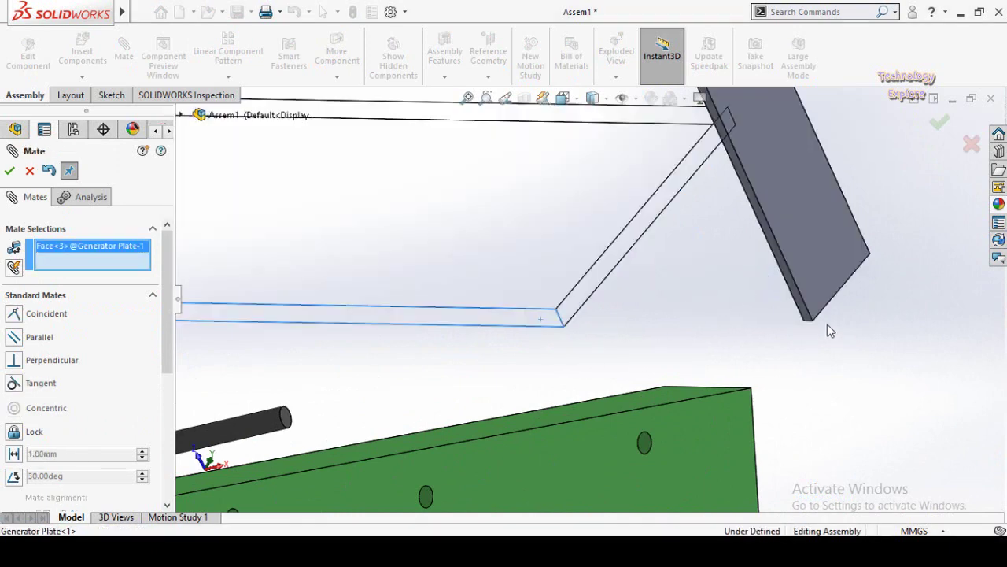
{"action": "left_click", "coordinate": [806, 318]}
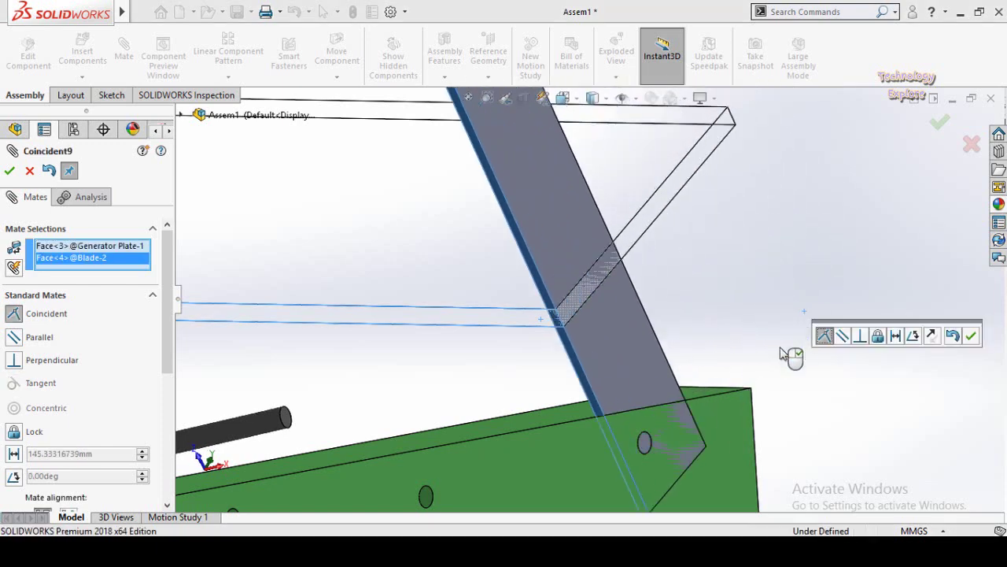
{"action": "left_click", "coordinate": [971, 336]}
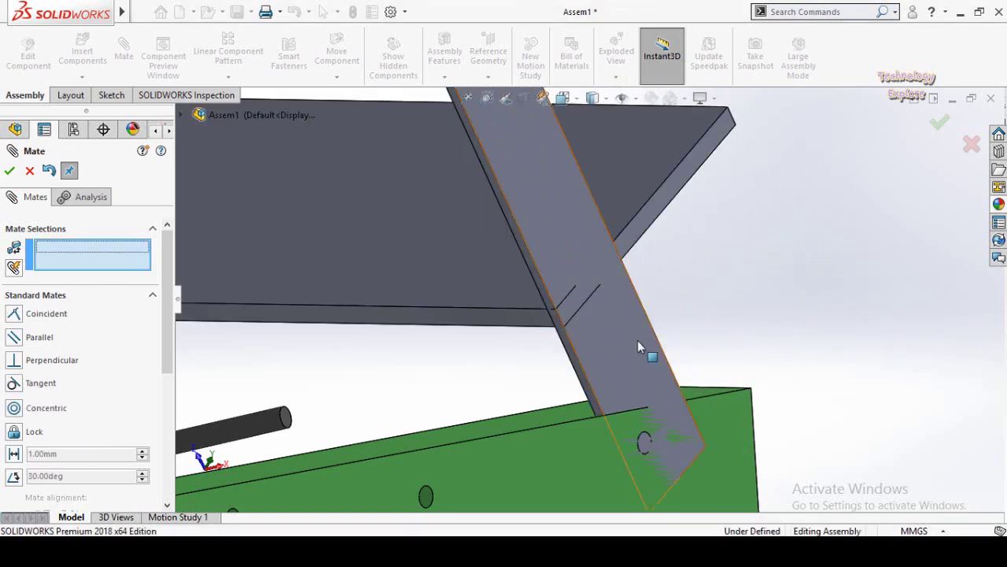
Add a coincident mate between the generator plate's top face and the copied blade's lower end face, and finish mating.
{"action": "left_click", "coordinate": [567, 335]}
{"action": "left_click_drag", "start_coordinate": [654, 367], "coordinate": [692, 378]}
{"action": "mouse_move", "coordinate": [692, 379]}
{"action": "middle_mouse_down"}
{"action": "mouse_move", "coordinate": [639, 283]}
{"action": "mouse_move", "coordinate": [680, 367]}
{"action": "middle_mouse_up"}
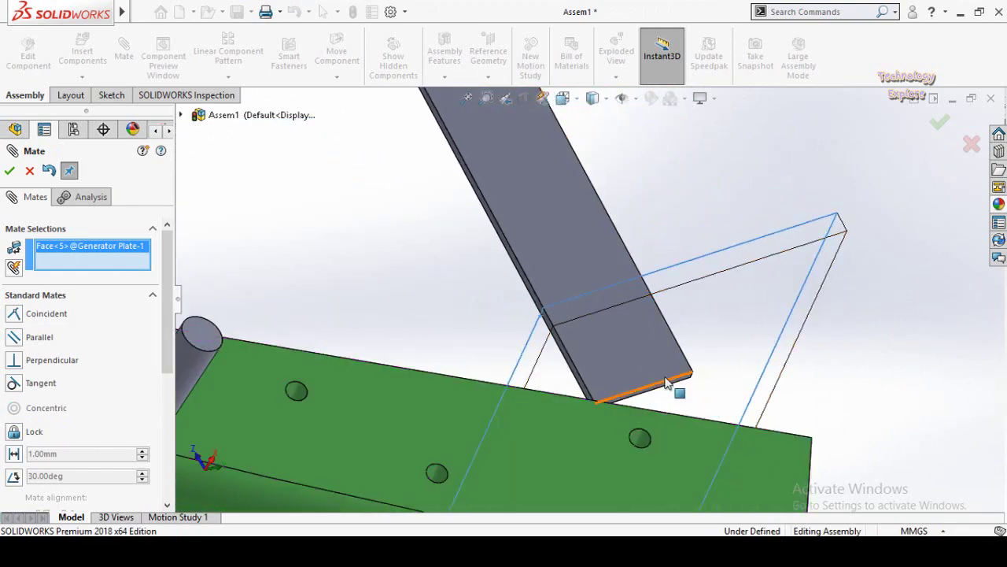
{"action": "scroll", "coordinate": [673, 366], "scroll_direction": "down", "scroll_amount": 3}
{"action": "left_click", "coordinate": [656, 360]}
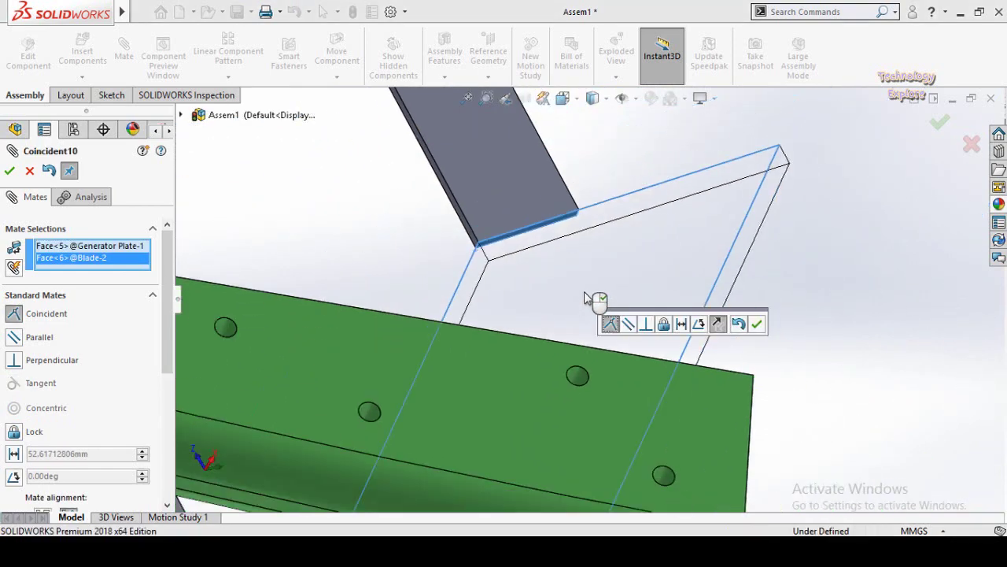
{"action": "middle_click_drag", "start_coordinate": [589, 312], "coordinate": [566, 319]}
{"action": "left_click", "coordinate": [758, 325]}
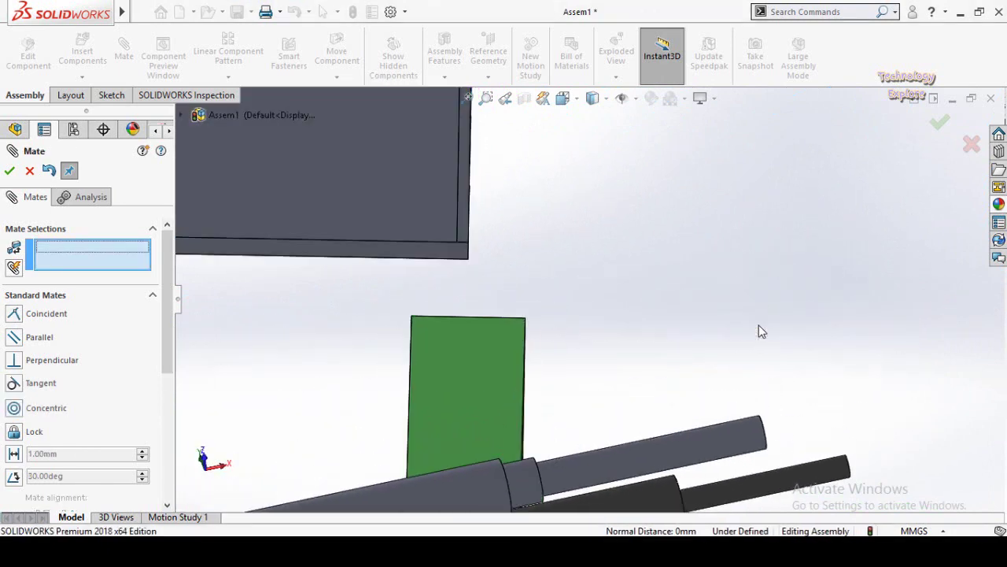
{"action": "left_click", "coordinate": [9, 170]}
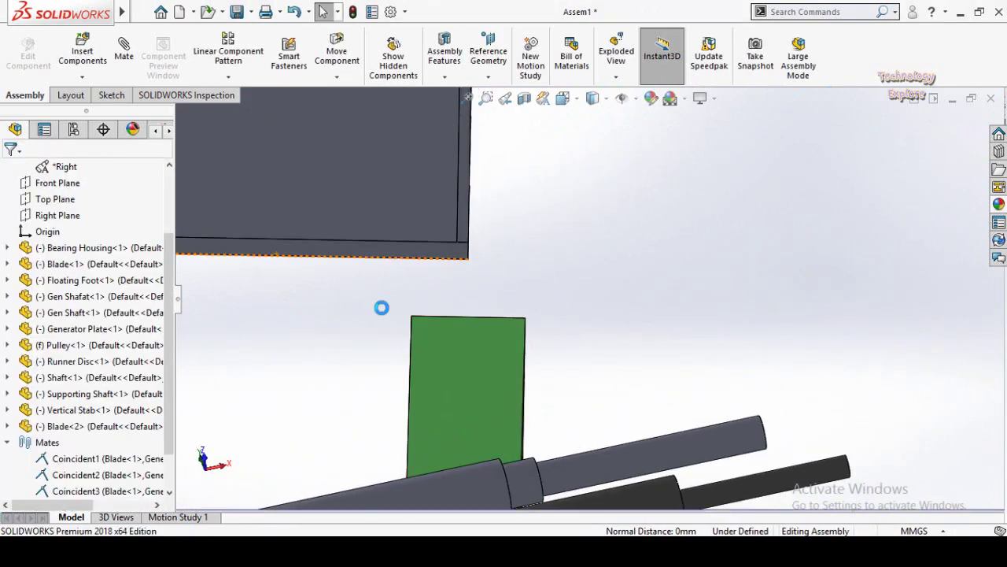
Move the supporting shaft up beside the generator plate so it spans between the two blades.
{"action": "middle_click_drag", "start_coordinate": [425, 337], "coordinate": [450, 336]}
{"action": "scroll", "coordinate": [396, 341], "scroll_direction": "up", "scroll_amount": 2}
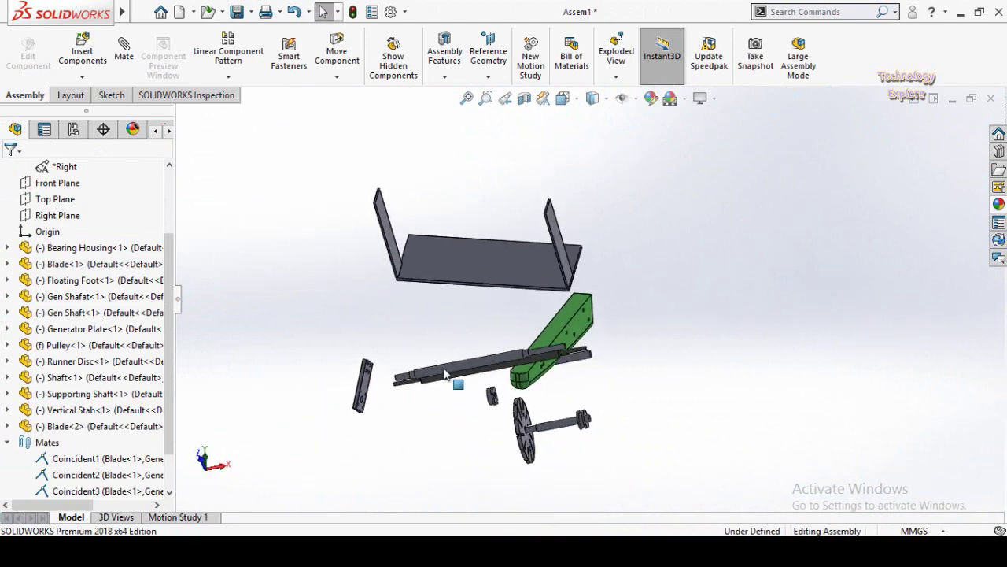
{"action": "scroll", "coordinate": [448, 346], "scroll_direction": "up", "scroll_amount": 2}
{"action": "left_click_drag", "start_coordinate": [476, 340], "coordinate": [453, 211]}
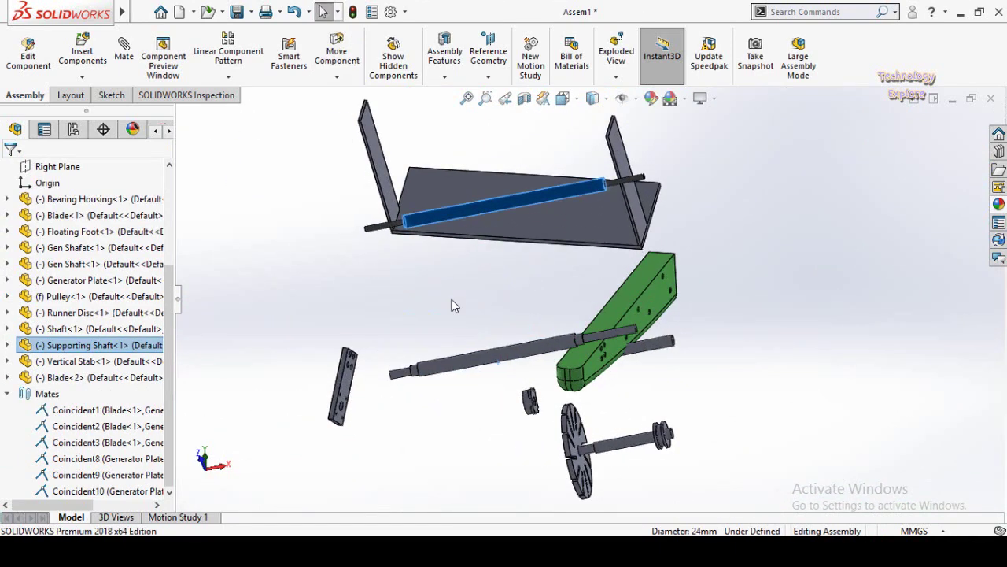
{"action": "key", "text": "Escape"}
Start a new mate and set its type to the advanced Width mate.
{"action": "scroll", "coordinate": [356, 153], "scroll_direction": "down", "scroll_amount": 5}
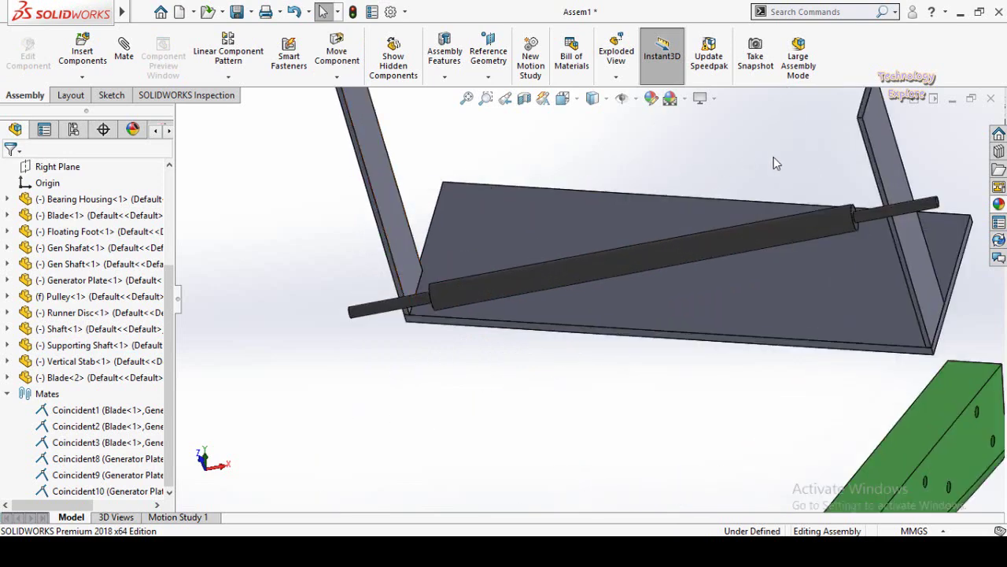
{"action": "middle_click_drag", "start_coordinate": [575, 280], "coordinate": [386, 264]}
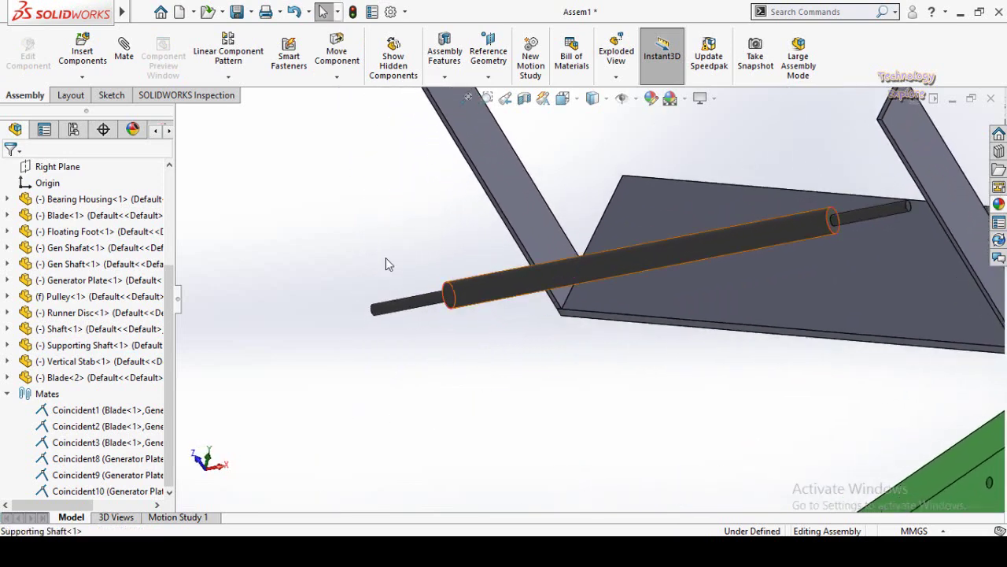
{"action": "left_click", "coordinate": [128, 60]}
{"action": "scroll", "coordinate": [4, 326], "scroll_direction": "down", "scroll_amount": 5}
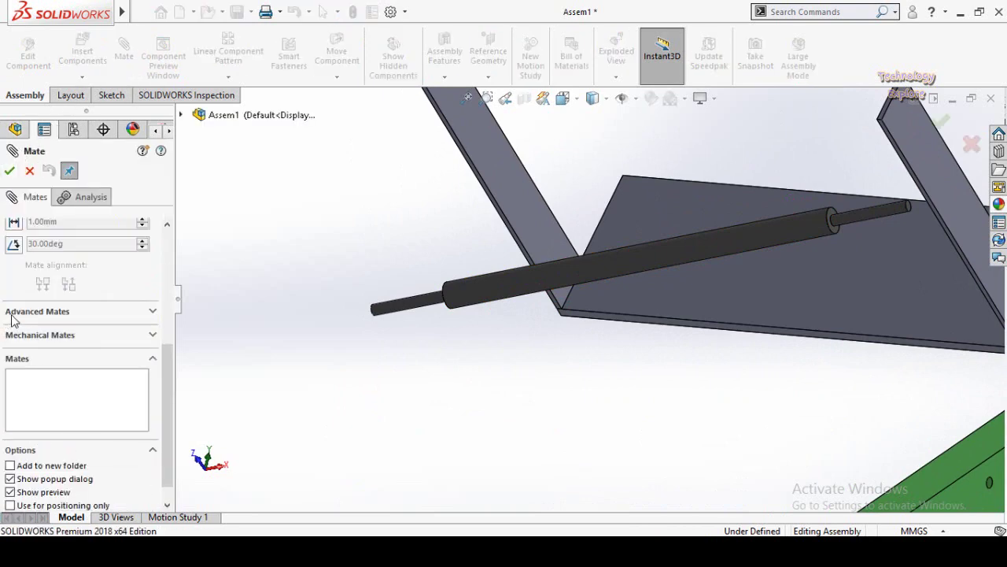
{"action": "scroll", "coordinate": [26, 316], "scroll_direction": "down", "scroll_amount": 2}
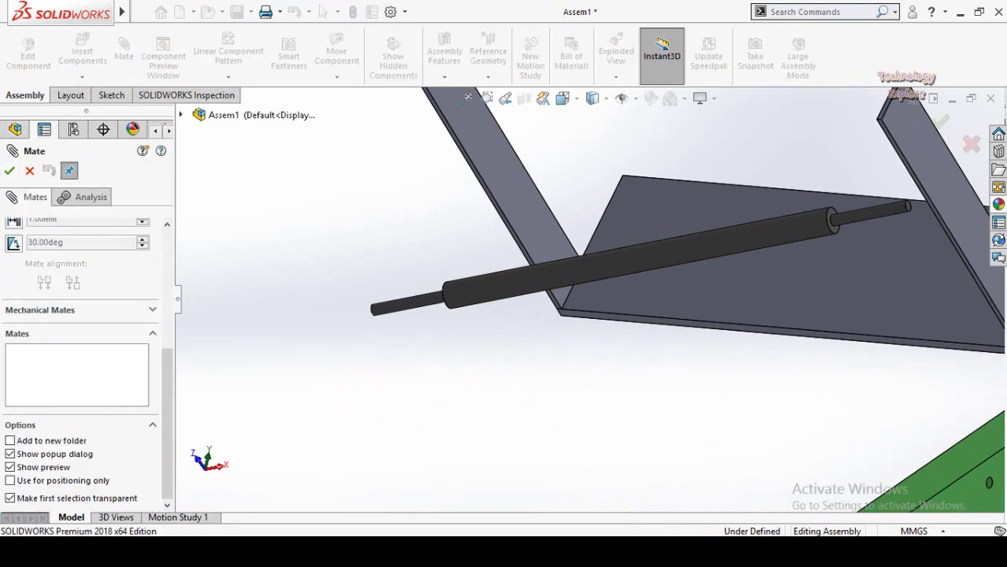
{"action": "scroll", "coordinate": [2, 310], "scroll_direction": "up", "scroll_amount": 5}
{"action": "scroll", "coordinate": [2, 310], "scroll_direction": "down", "scroll_amount": 2}
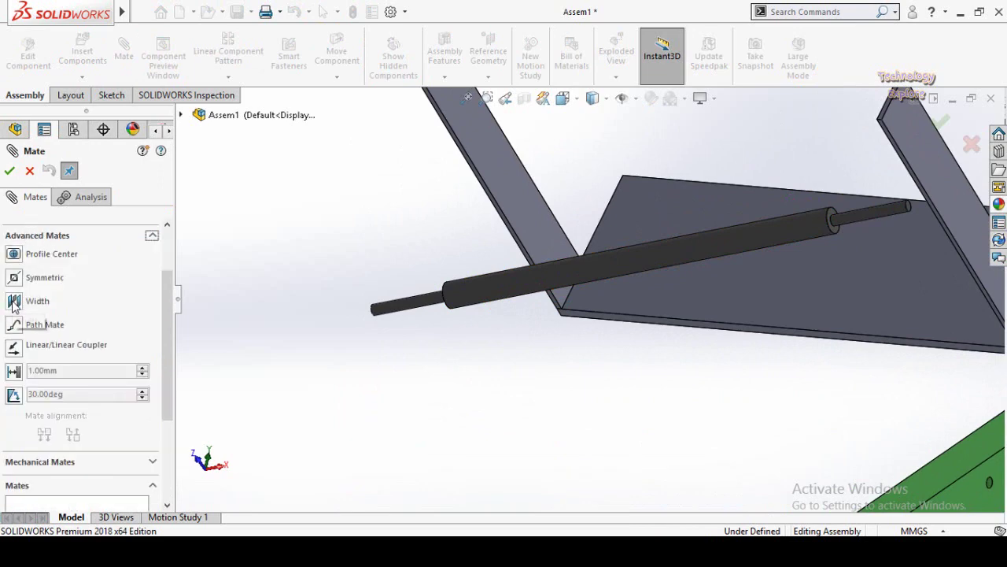
{"action": "left_click", "coordinate": [13, 302]}
{"action": "scroll", "coordinate": [2, 351], "scroll_direction": "up", "scroll_amount": 2}
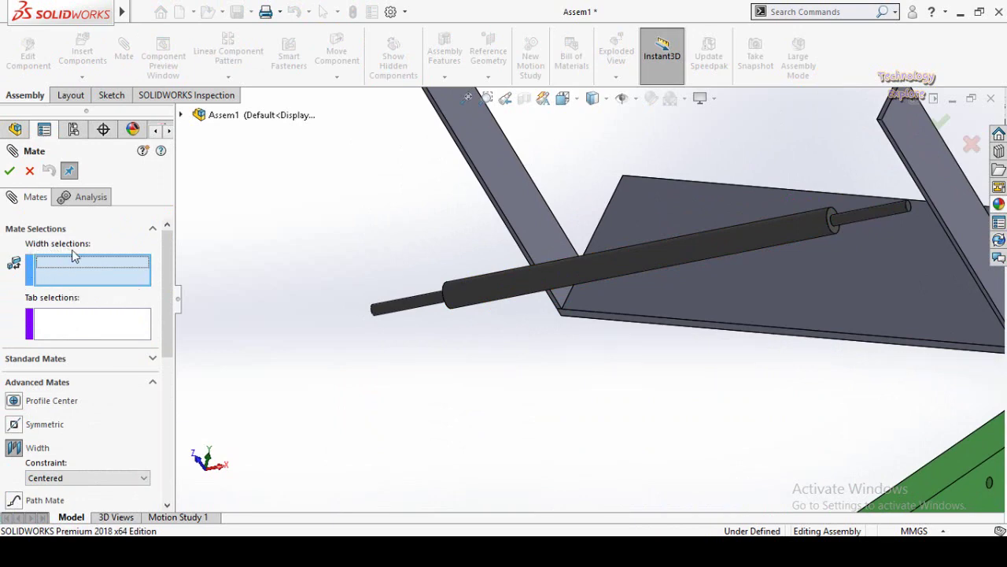
Choose the two shoulder faces of the supporting shaft's thick section as the width selections.
{"action": "scroll", "coordinate": [429, 270], "scroll_direction": "up", "scroll_amount": 3}
{"action": "scroll", "coordinate": [738, 252], "scroll_direction": "down", "scroll_amount": 4}
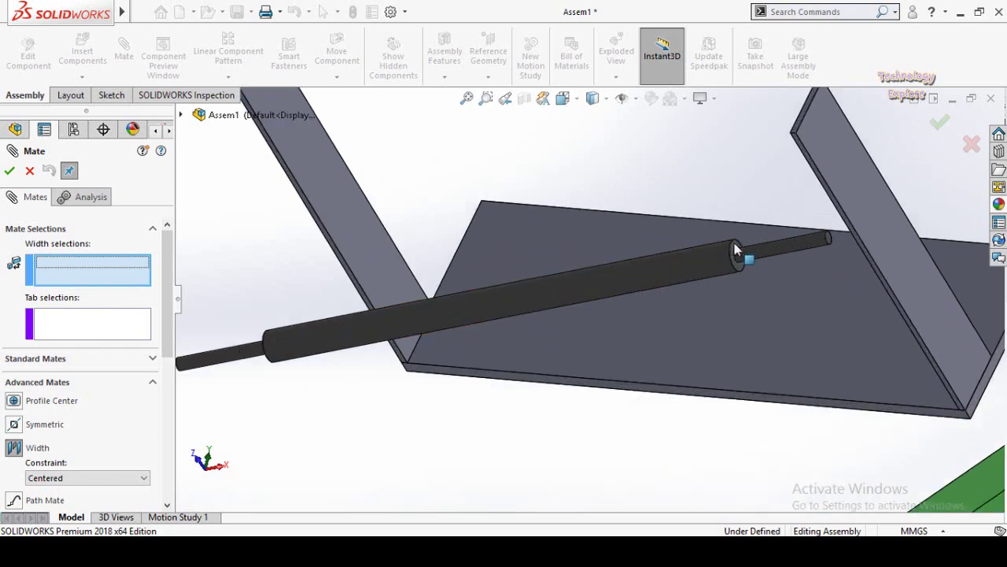
{"action": "scroll", "coordinate": [716, 260], "scroll_direction": "down", "scroll_amount": 3}
{"action": "left_click", "coordinate": [715, 260]}
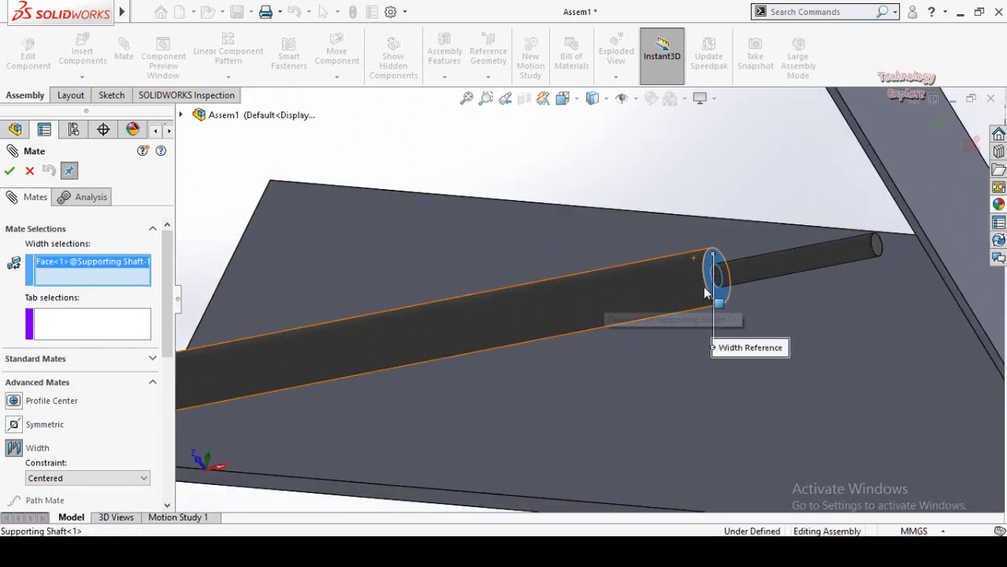
{"action": "middle_click_drag", "start_coordinate": [546, 321], "coordinate": [654, 306]}
{"action": "middle_click_drag", "start_coordinate": [495, 361], "coordinate": [441, 370]}
{"action": "scroll", "coordinate": [378, 373], "scroll_direction": "down", "scroll_amount": 5}
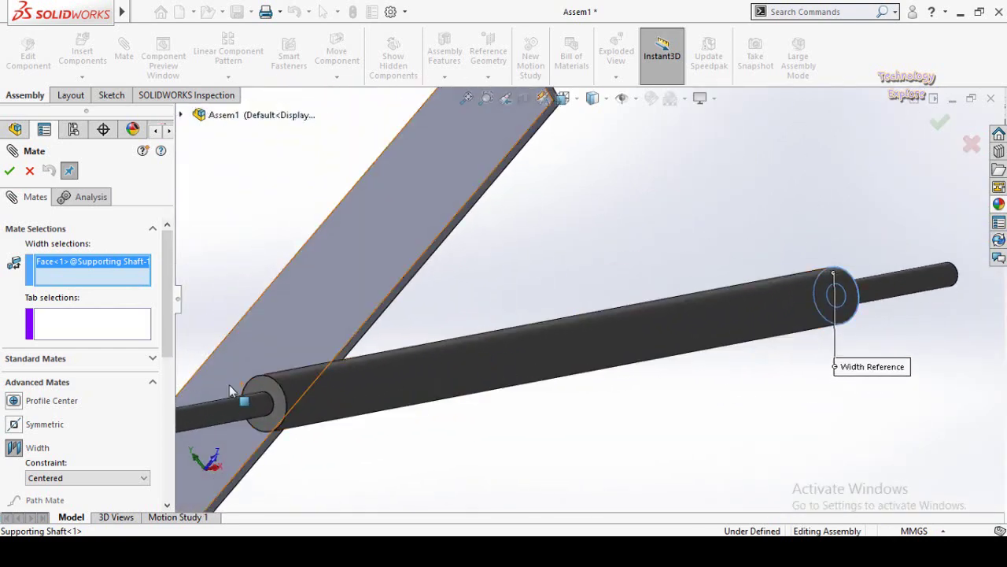
{"action": "left_click", "coordinate": [380, 362]}
Choose the facing sides of the two blades as tab selections and apply the centered Width mate.
{"action": "scroll", "coordinate": [611, 416], "scroll_direction": "up", "scroll_amount": 8}
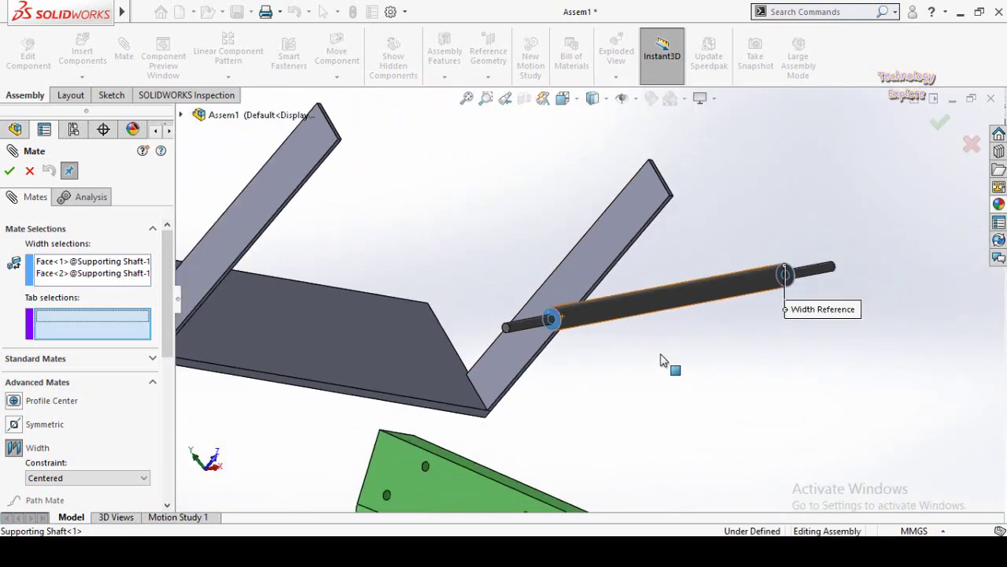
{"action": "middle_click_drag", "start_coordinate": [666, 364], "coordinate": [543, 378]}
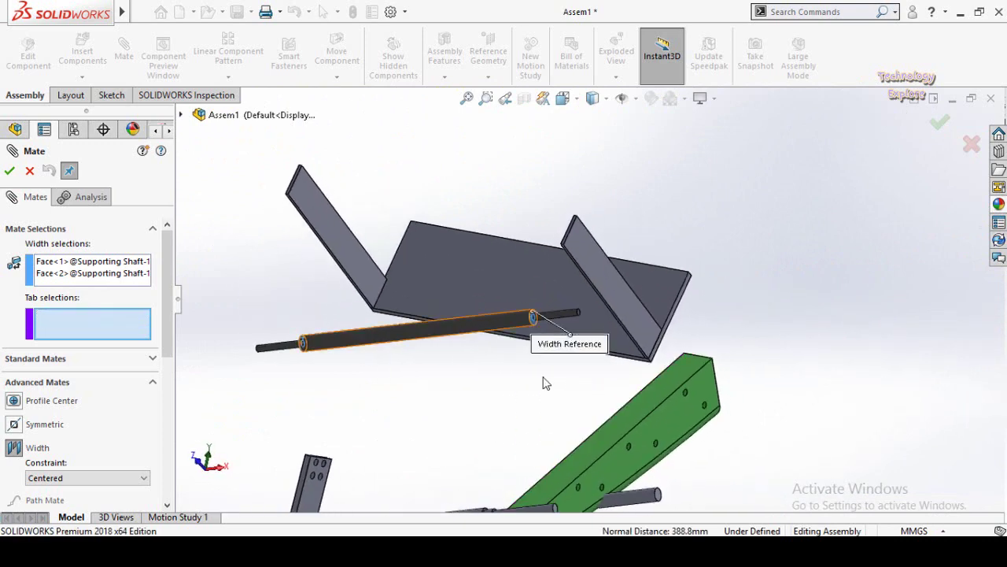
{"action": "left_click", "coordinate": [341, 230]}
{"action": "middle_click_drag", "start_coordinate": [490, 220], "coordinate": [686, 207]}
{"action": "left_click", "coordinate": [791, 223]}
{"action": "middle_click_drag", "start_coordinate": [791, 223], "coordinate": [624, 205]}
{"action": "scroll", "coordinate": [589, 214], "scroll_direction": "down", "scroll_amount": 2}
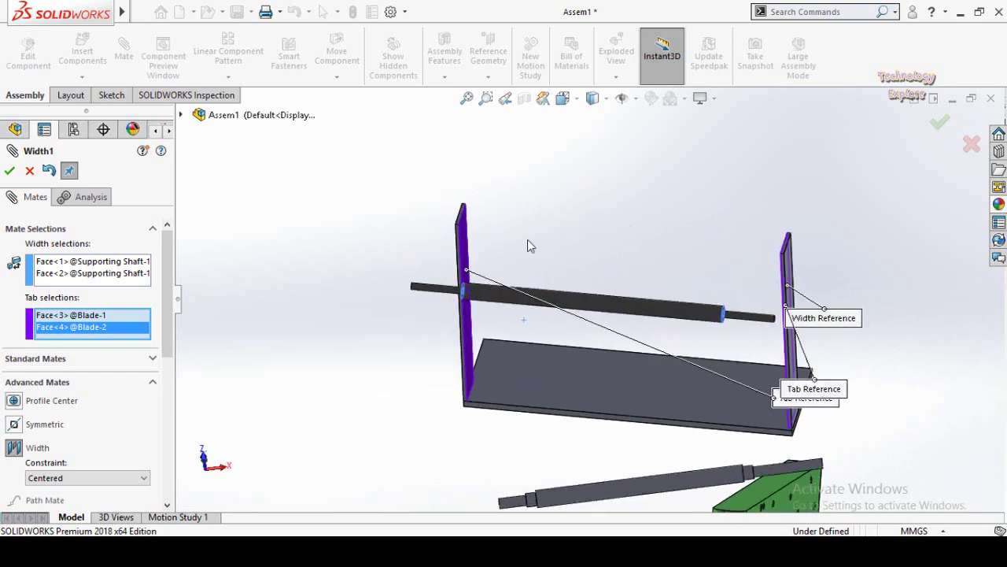
{"action": "left_click", "coordinate": [10, 170]}
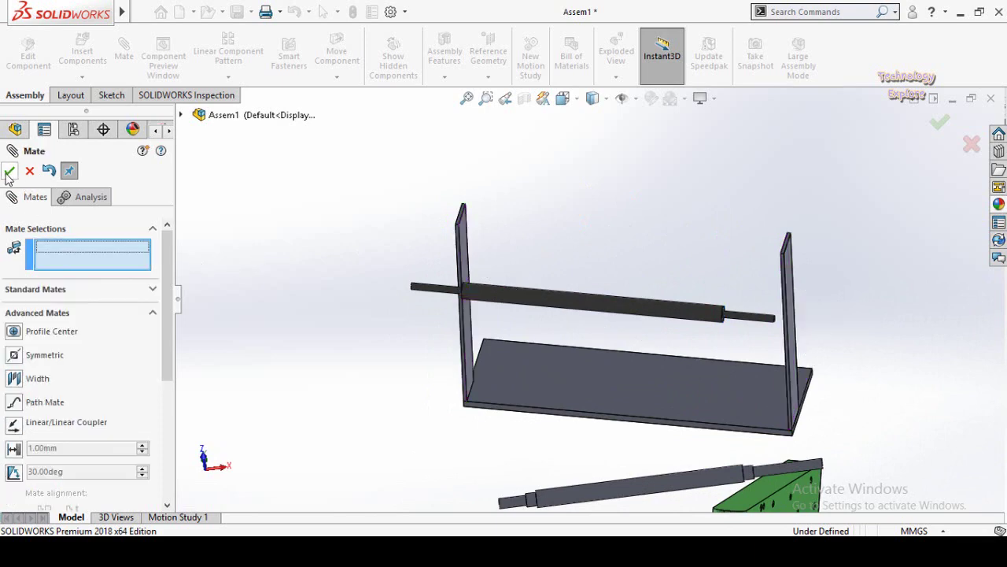
{"action": "left_click", "coordinate": [10, 170]}
{"action": "middle_click_drag", "start_coordinate": [439, 314], "coordinate": [472, 346]}
{"action": "scroll", "coordinate": [610, 354], "scroll_direction": "up", "scroll_amount": 3}
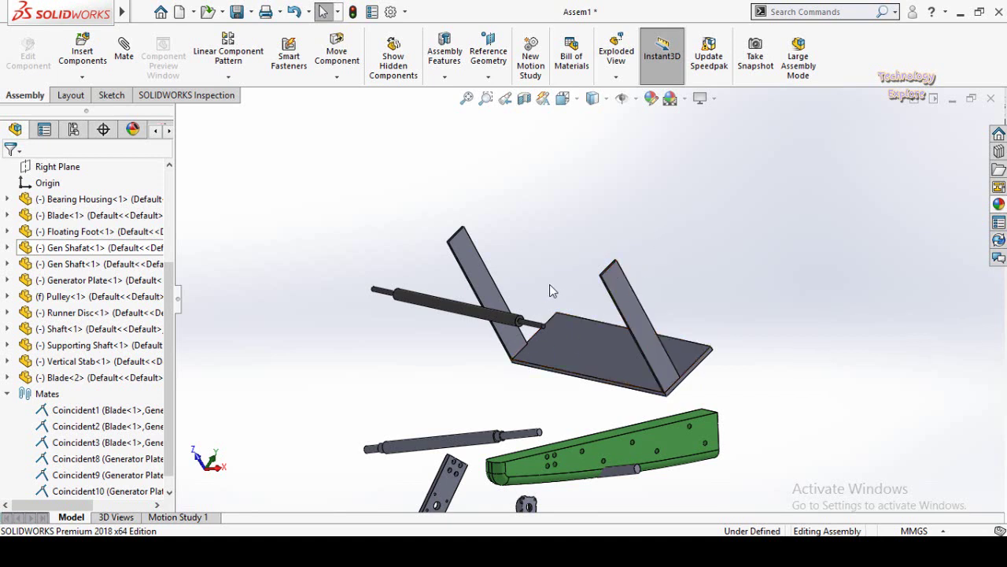
{"action": "scroll", "coordinate": [554, 286], "scroll_direction": "down", "scroll_amount": 3}
{"action": "middle_click_drag", "start_coordinate": [598, 307], "coordinate": [600, 324]}
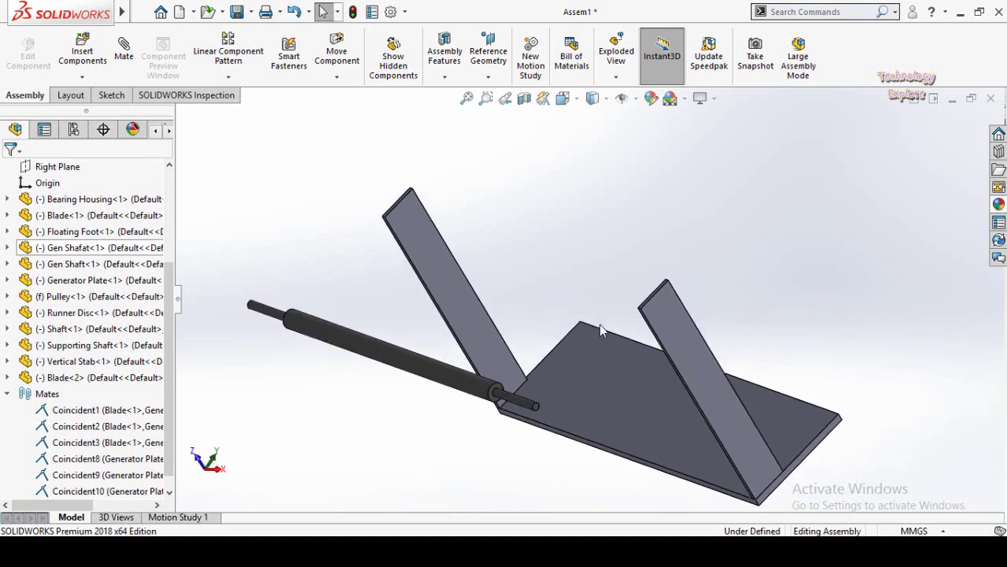
Start editing the second blade (Blade<2>) in the context of the assembly.
{"action": "scroll", "coordinate": [599, 324], "scroll_direction": "up", "scroll_amount": 2}
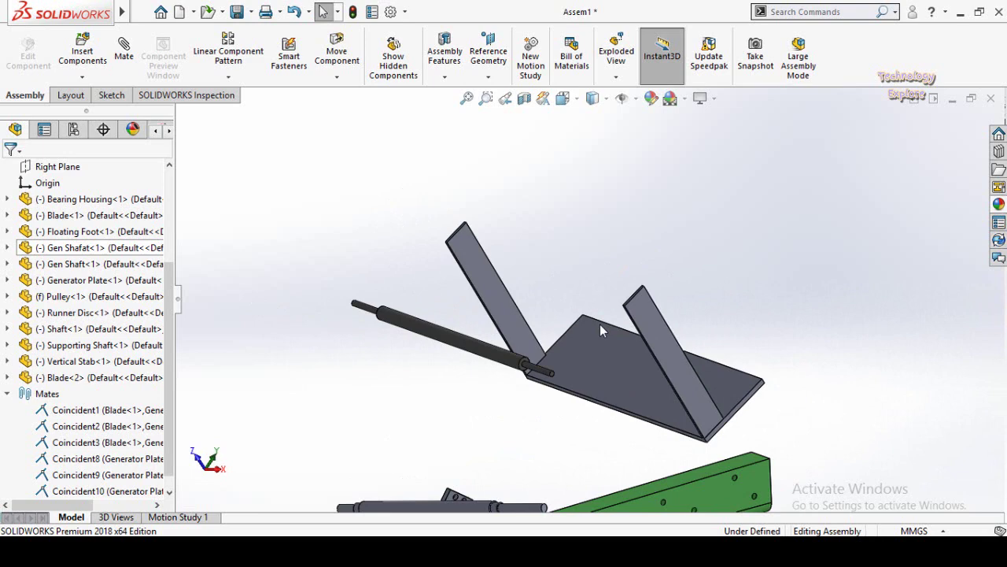
{"action": "scroll", "coordinate": [599, 324], "scroll_direction": "down", "scroll_amount": 2}
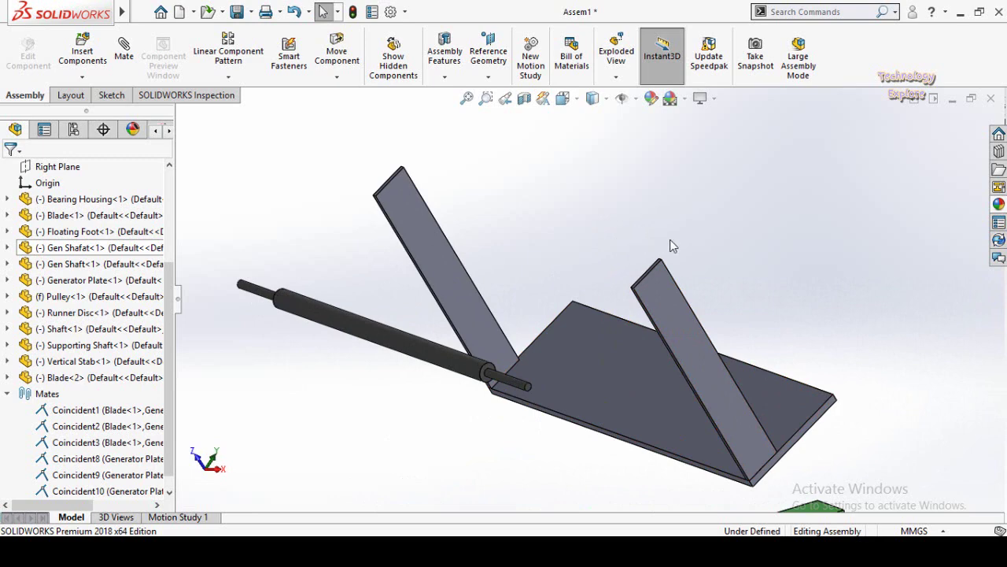
{"action": "left_click", "coordinate": [666, 290]}
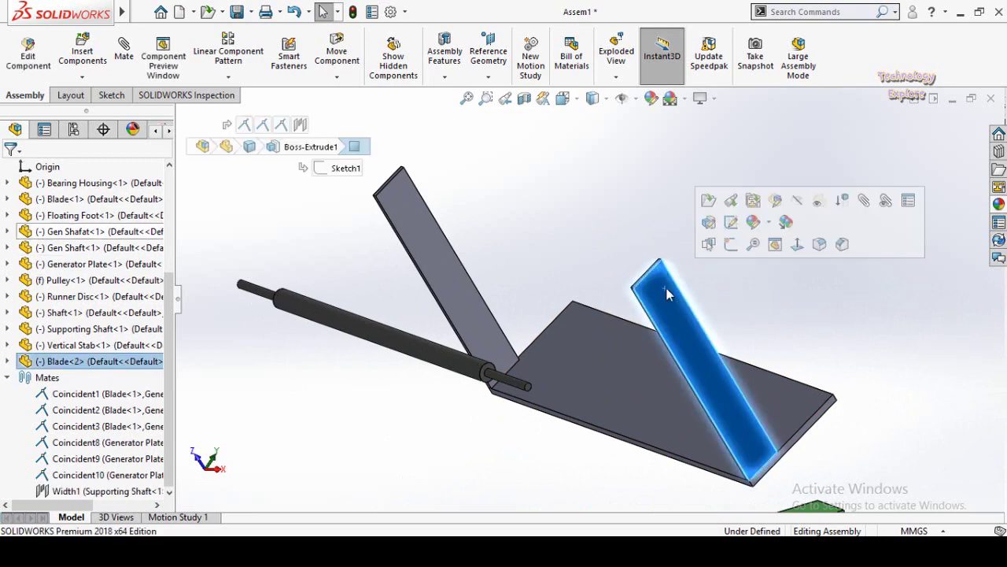
{"action": "left_click", "coordinate": [776, 203]}
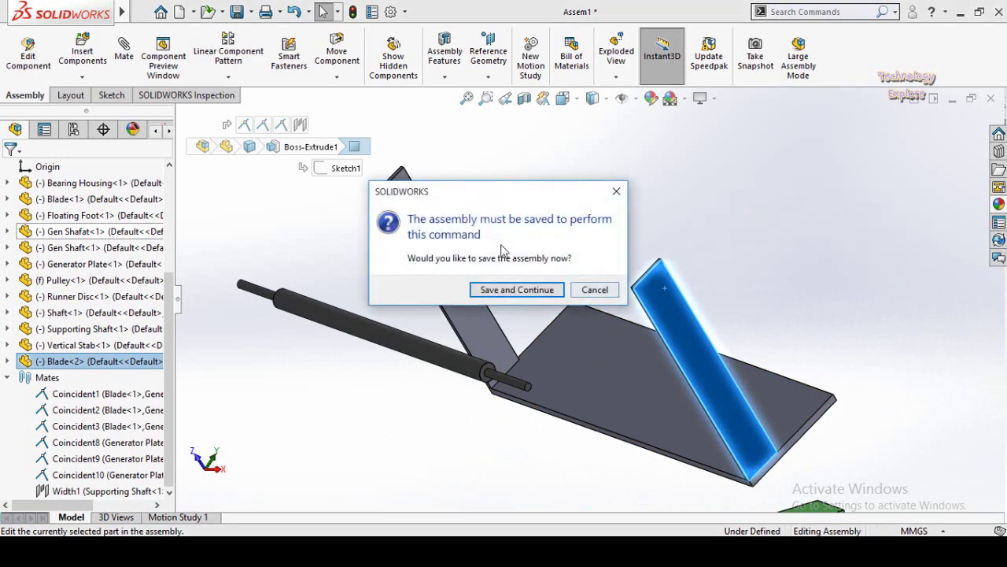
Save the assembly as Assem1 and continue into in-place editing of the blade.
{"action": "left_click_drag", "start_coordinate": [473, 196], "coordinate": [541, 167]}
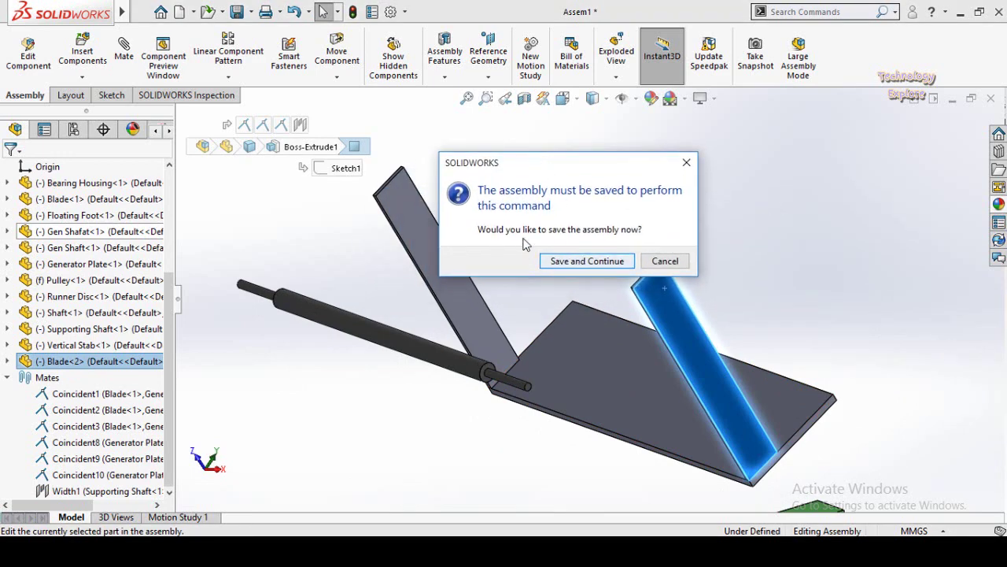
{"action": "left_click", "coordinate": [573, 262]}
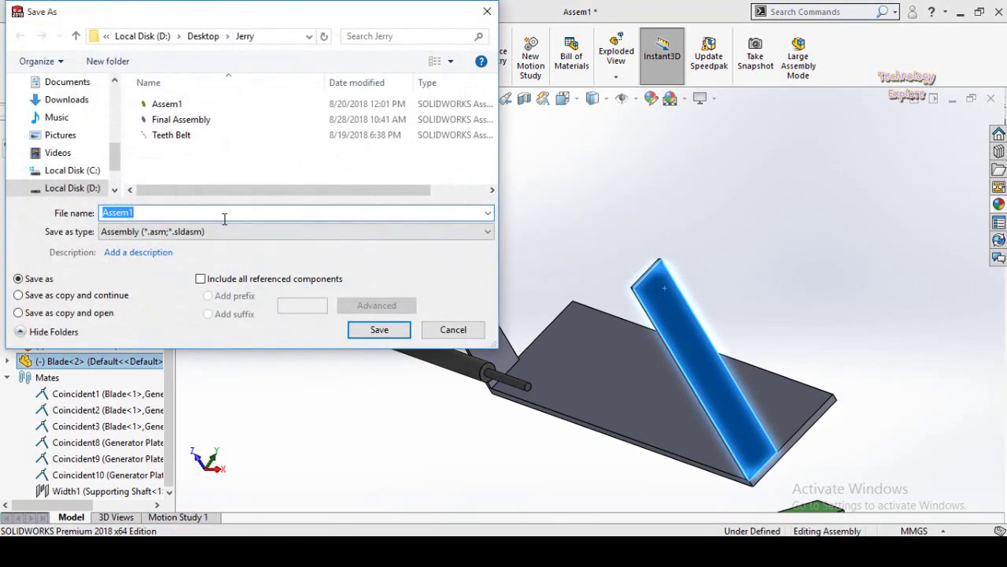
{"action": "scroll", "coordinate": [34, 152], "scroll_direction": "up", "scroll_amount": 3}
{"action": "left_click", "coordinate": [47, 163]}
{"action": "double_click", "coordinate": [159, 212]}
{"action": "left_click", "coordinate": [361, 329]}
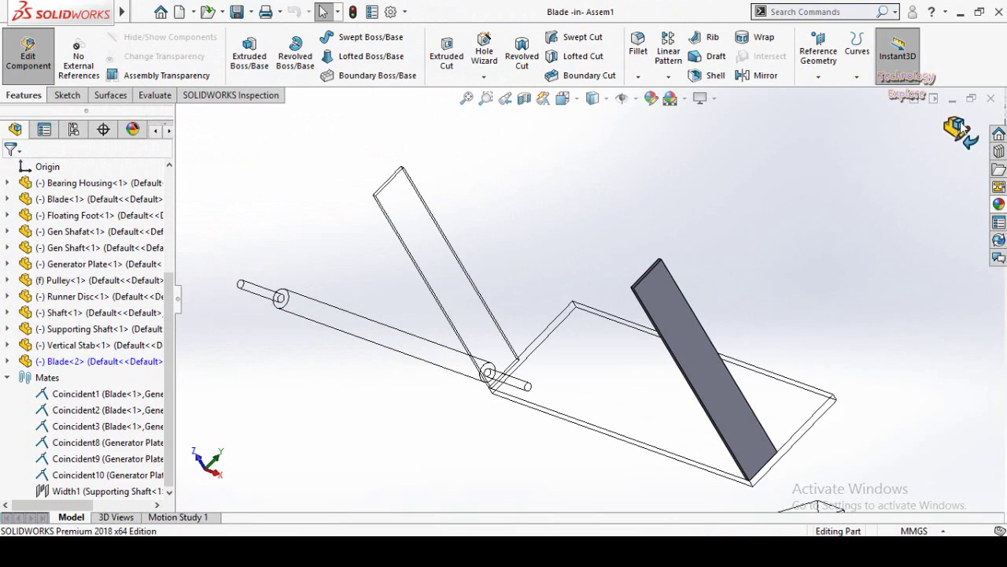
Start a sketch on the blade's broad face and draw a circle about 16.6 mm in diameter near its free end.
{"action": "left_click", "coordinate": [655, 289]}
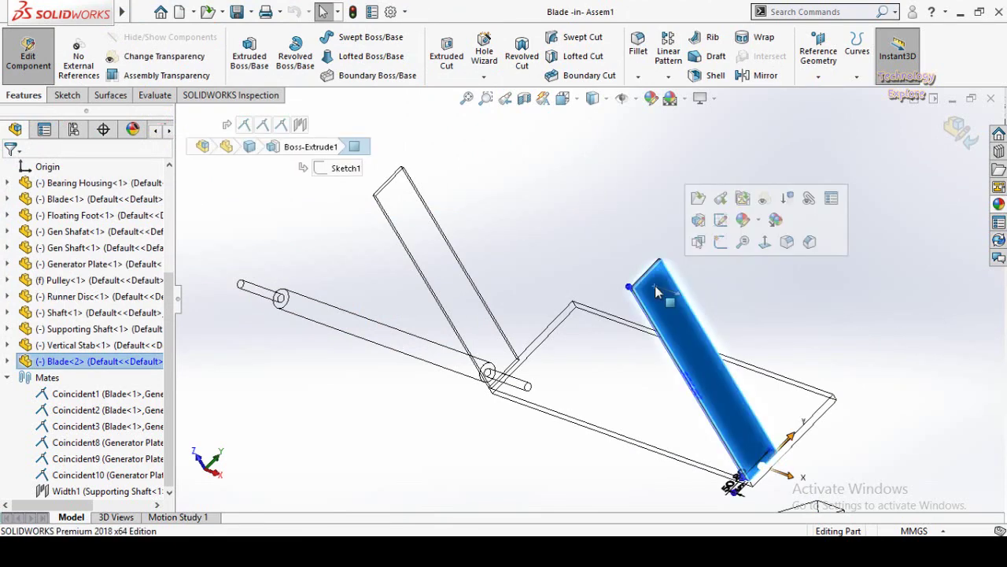
{"action": "left_click", "coordinate": [722, 244]}
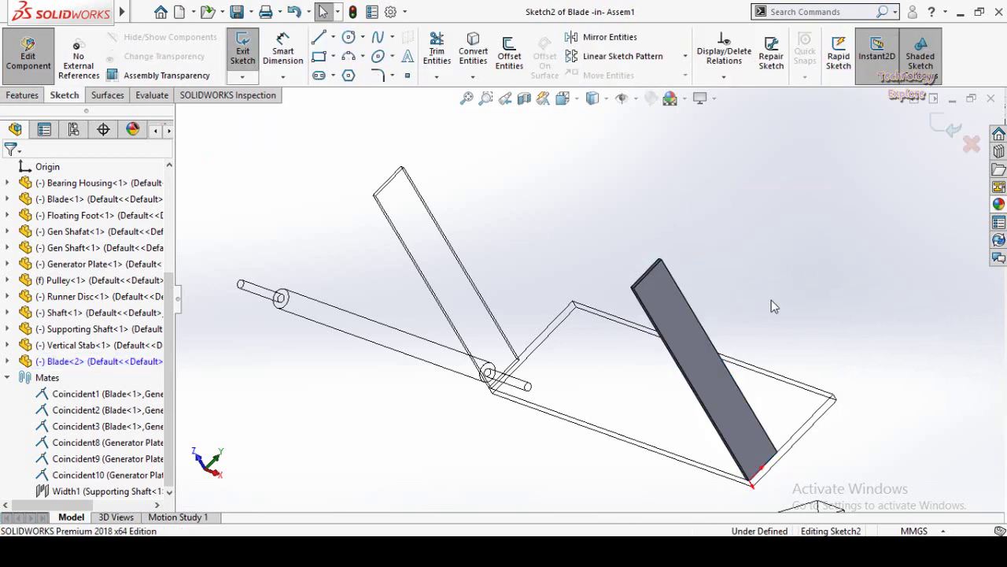
{"action": "key", "text": "ctrl+8"}
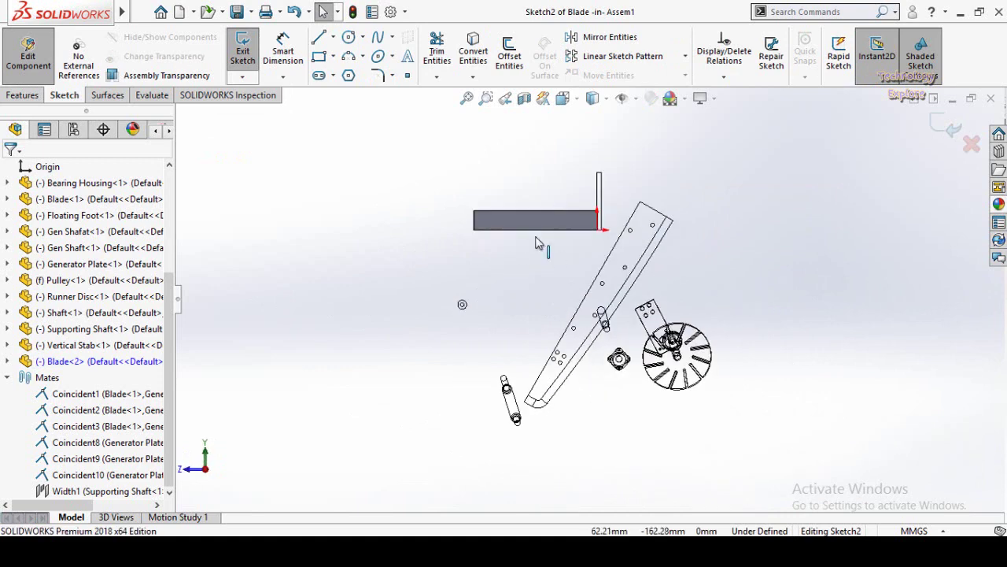
{"action": "scroll", "coordinate": [504, 236], "scroll_direction": "down", "scroll_amount": 5}
{"action": "scroll", "coordinate": [308, 164], "scroll_direction": "down", "scroll_amount": 2}
{"action": "left_click", "coordinate": [348, 40]}
{"action": "left_click", "coordinate": [498, 298]}
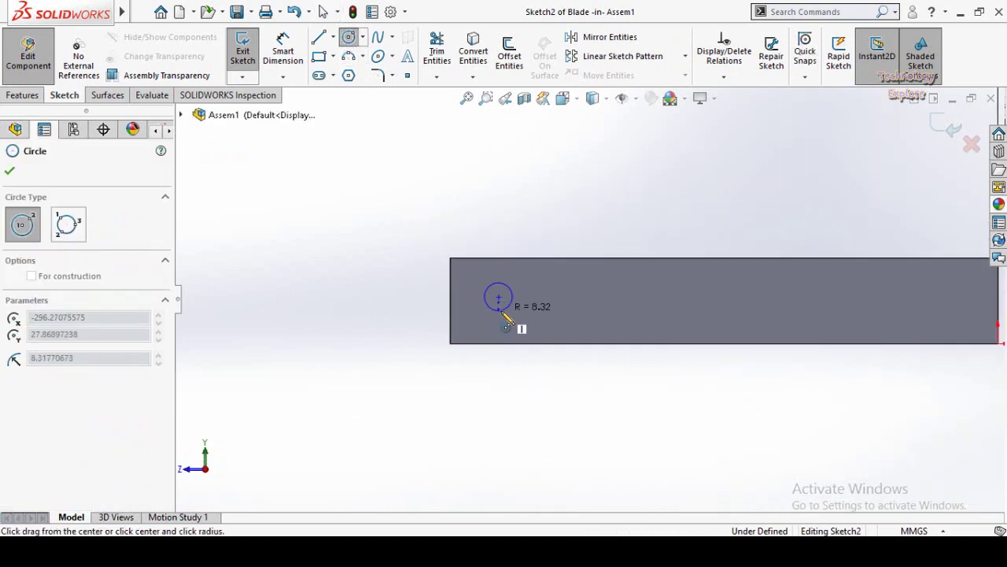
{"action": "left_click", "coordinate": [505, 313]}
{"action": "key", "text": "Escape"}
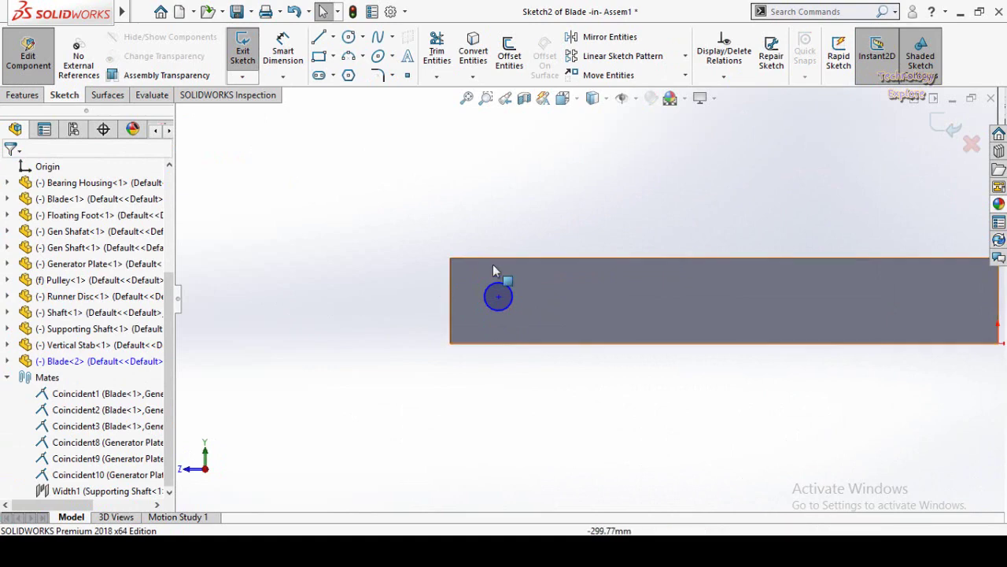
Add a Horizontal relation between the circle's center and the midpoint of the blade's short end edge.
{"action": "left_click", "coordinate": [497, 298]}
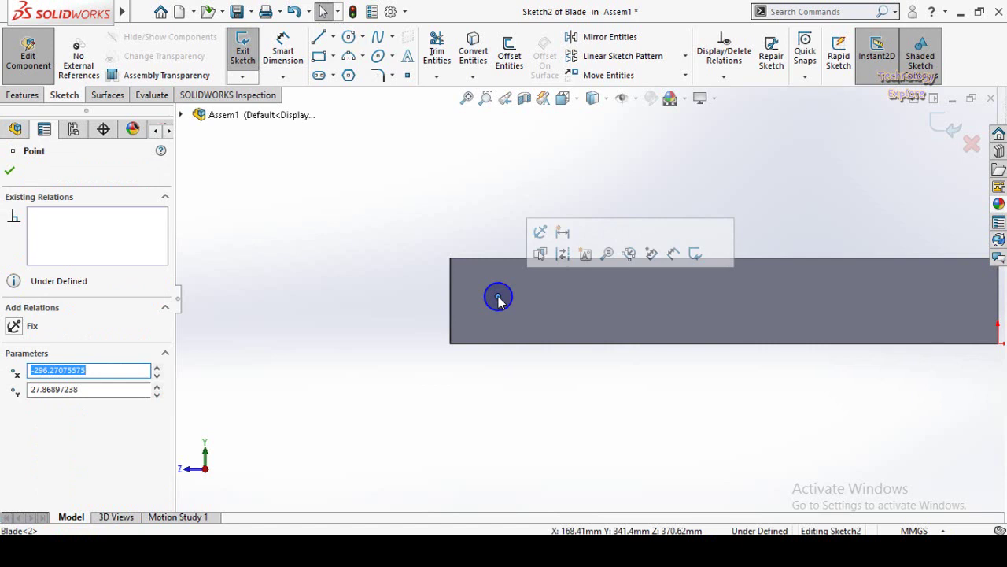
{"action": "left_click", "coordinate": [450, 301], "text": "ctrl"}
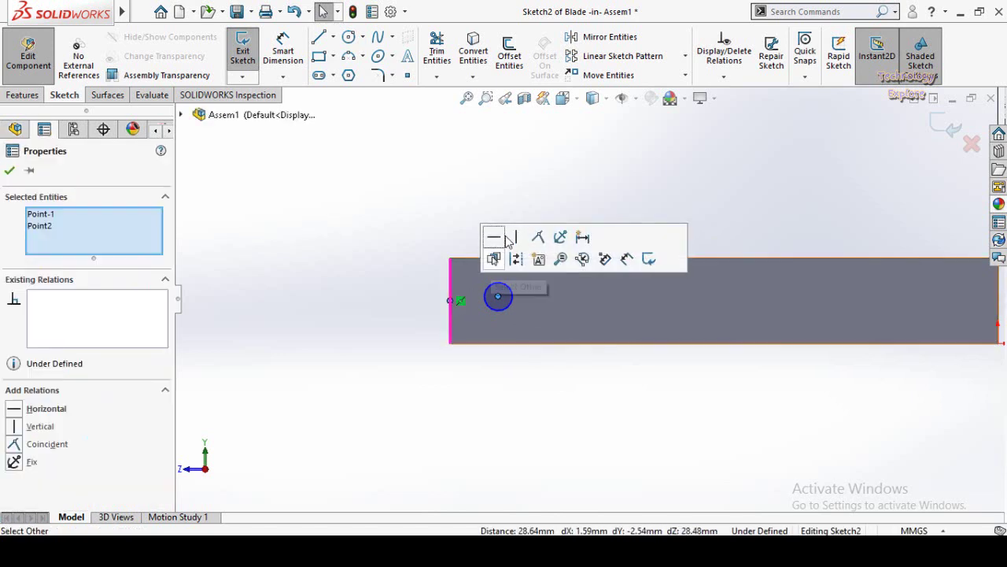
{"action": "left_click", "coordinate": [496, 240]}
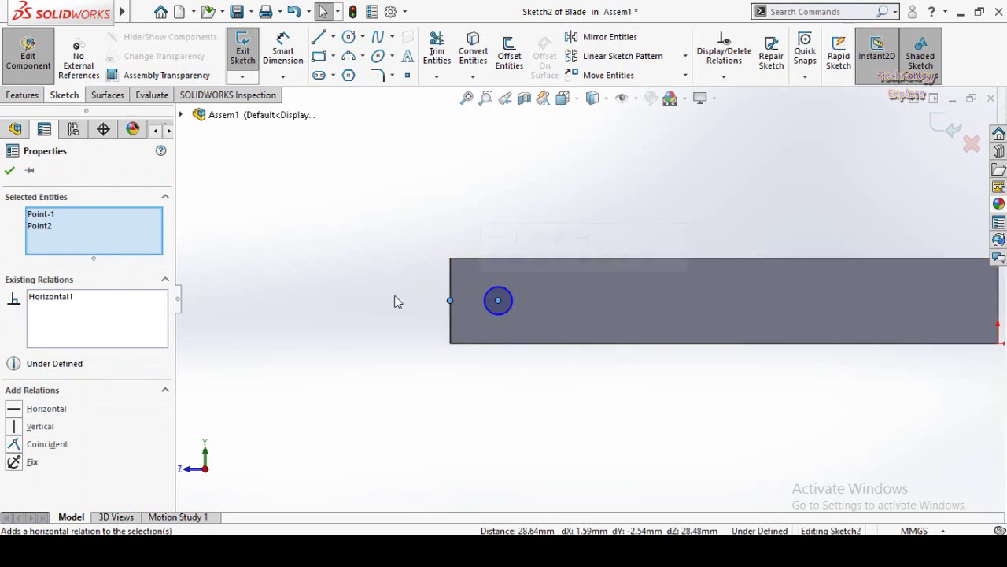
{"action": "left_click", "coordinate": [396, 389]}
Dimension the circle's diameter as 15 mm.
{"action": "key", "text": "d"}
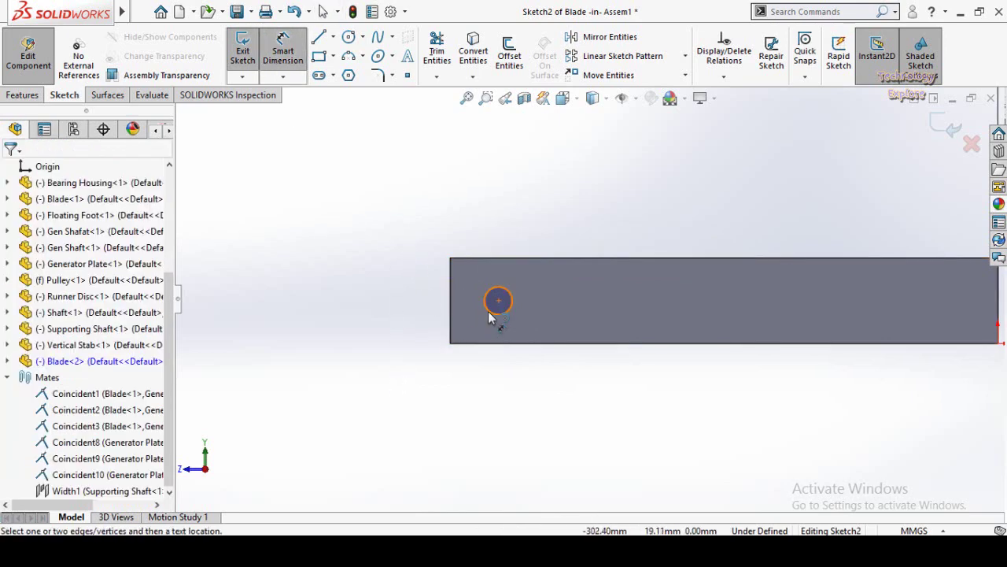
{"action": "left_click", "coordinate": [488, 311]}
{"action": "left_click", "coordinate": [464, 405]}
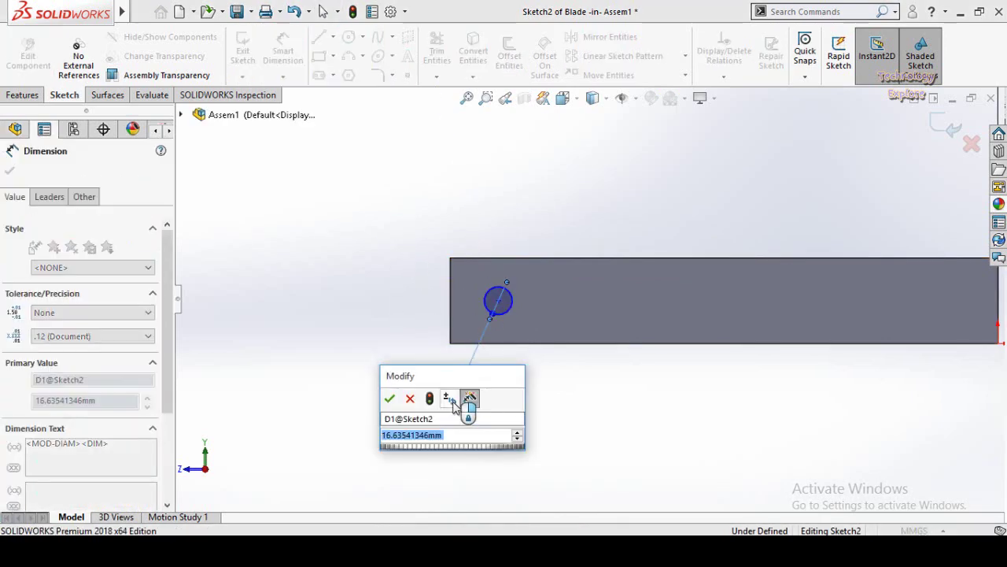
{"action": "type", "text": "15"}
{"action": "key", "text": "Return"}
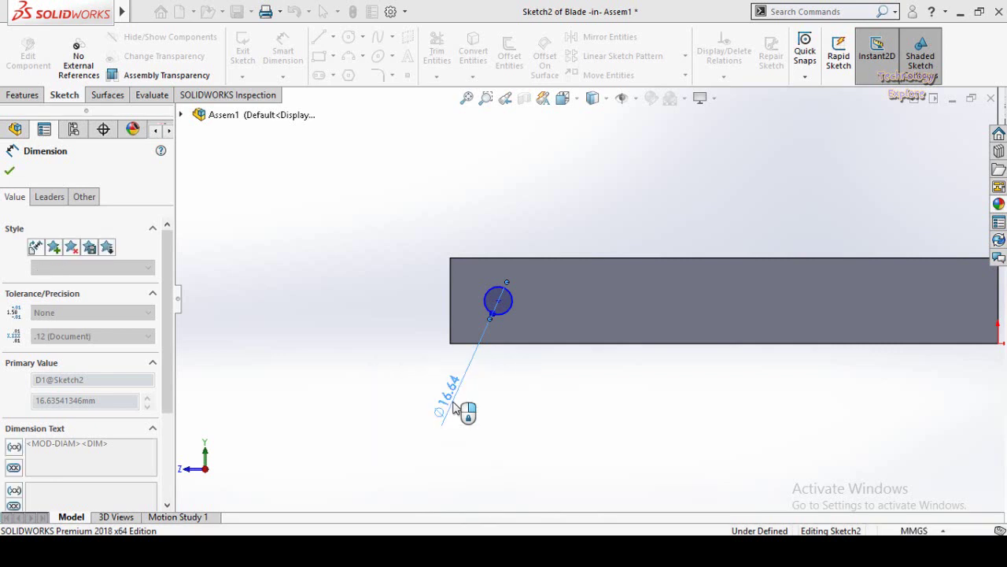
Cut the circle through the blade with a Blind Extruded Cut 10 mm deep.
{"action": "scroll", "coordinate": [589, 307], "scroll_direction": "up", "scroll_amount": 3}
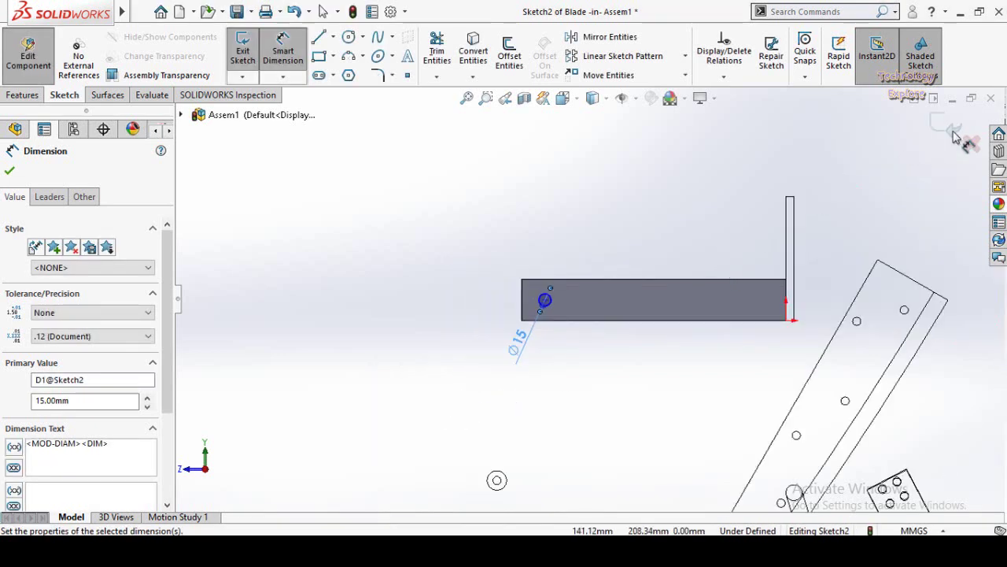
{"action": "left_click", "coordinate": [24, 95]}
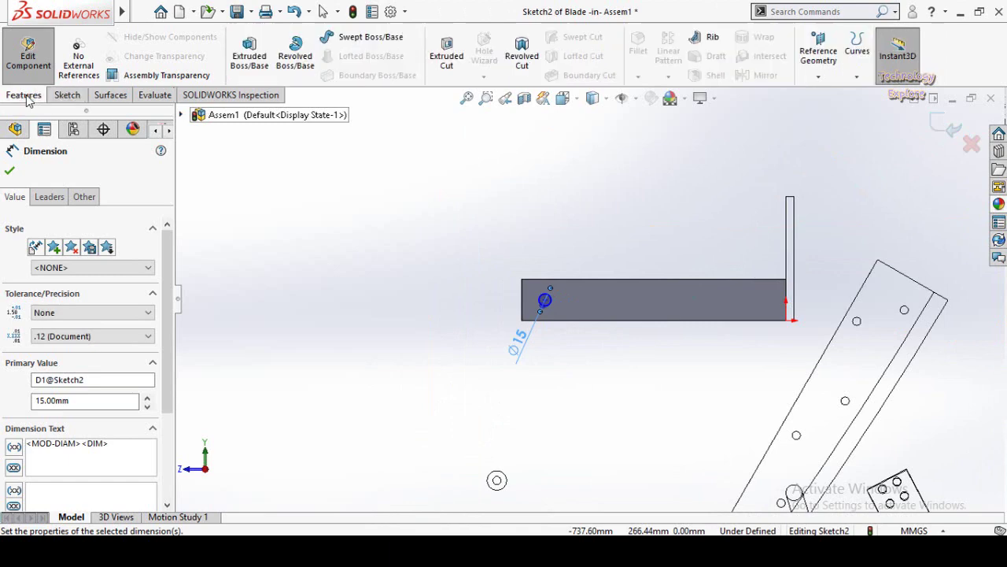
{"action": "left_click", "coordinate": [443, 63]}
{"action": "middle_click_drag", "start_coordinate": [488, 258], "coordinate": [370, 262]}
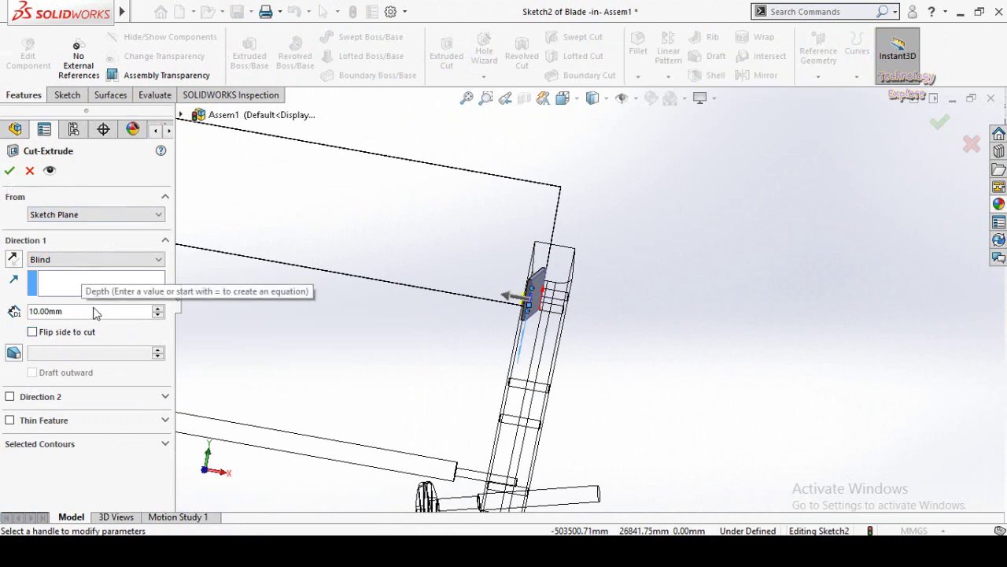
{"action": "left_click", "coordinate": [8, 172]}
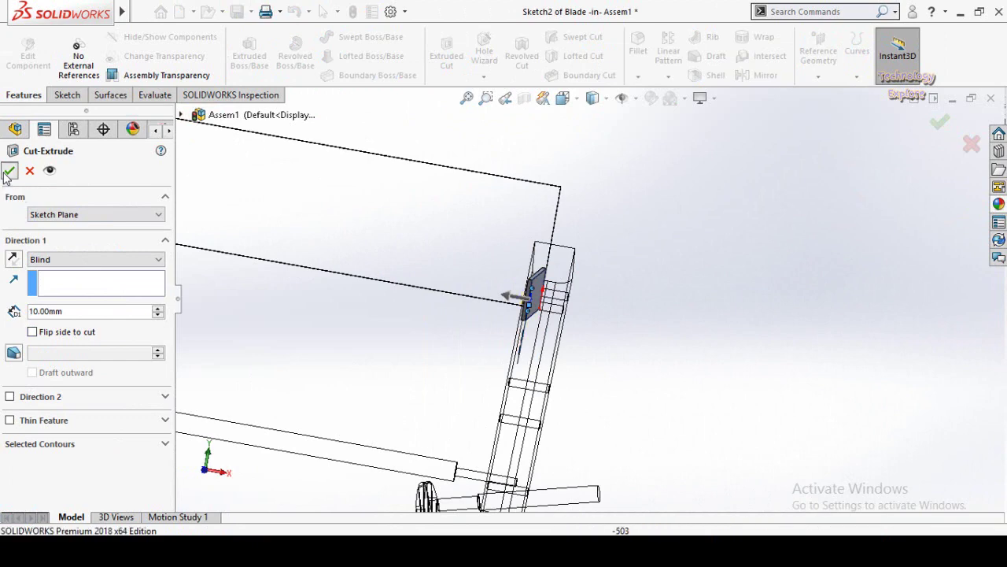
Inspect the blade's new hole and leave part editing to return to the assembly.
{"action": "scroll", "coordinate": [593, 353], "scroll_direction": "up", "scroll_amount": 3}
{"action": "middle_click_drag", "start_coordinate": [593, 353], "coordinate": [504, 233]}
{"action": "scroll", "coordinate": [535, 287], "scroll_direction": "down", "scroll_amount": 3}
{"action": "scroll", "coordinate": [496, 289], "scroll_direction": "up", "scroll_amount": 3}
{"action": "scroll", "coordinate": [496, 289], "scroll_direction": "down", "scroll_amount": 5}
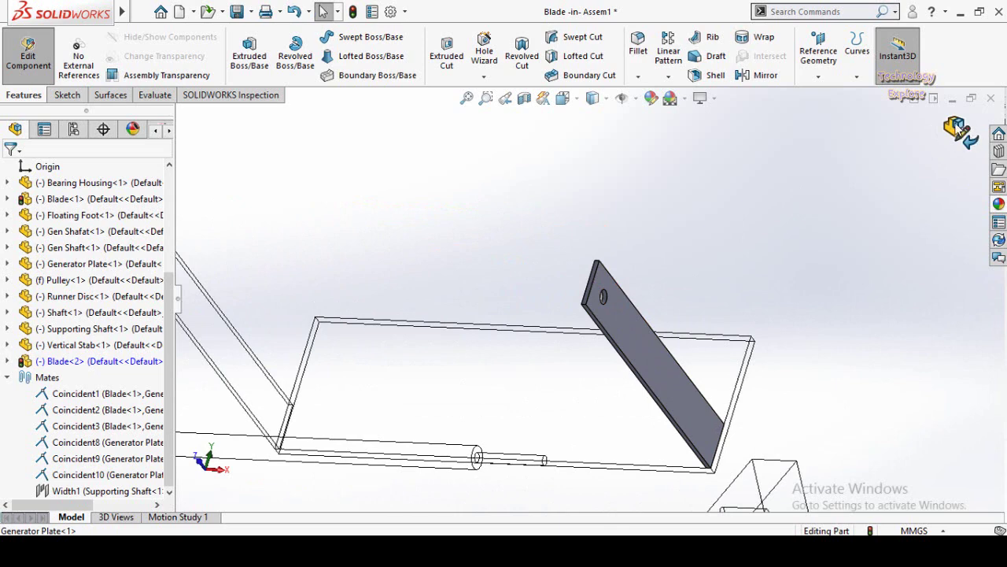
{"action": "left_click", "coordinate": [959, 130]}
Mate the supporting shaft's thin end concentric with the hole in the second blade and finish mating.
{"action": "scroll", "coordinate": [528, 308], "scroll_direction": "up", "scroll_amount": 5}
{"action": "scroll", "coordinate": [528, 308], "scroll_direction": "down", "scroll_amount": 3}
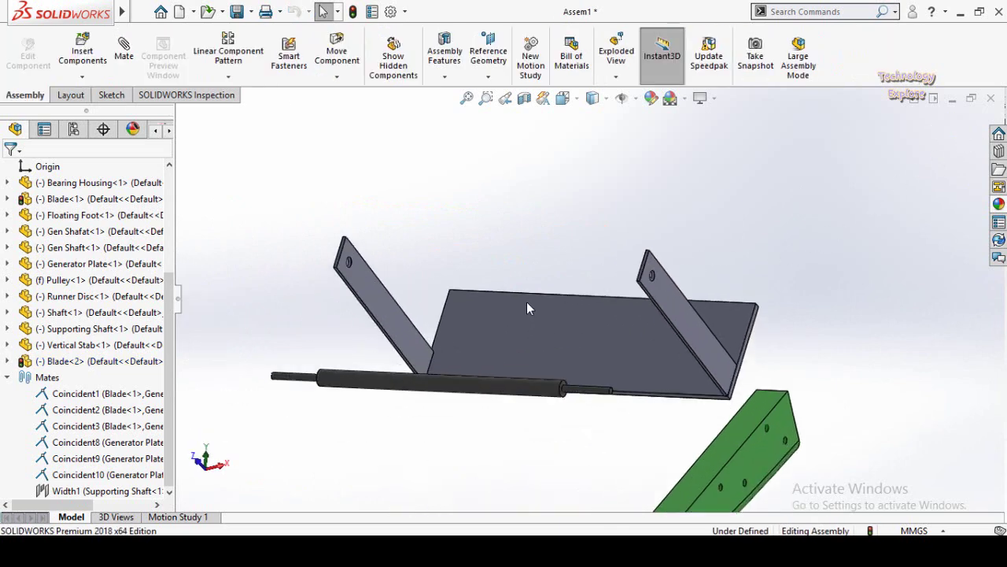
{"action": "mouse_move", "coordinate": [562, 249]}
{"action": "middle_mouse_down"}
{"action": "mouse_move", "coordinate": [551, 241]}
{"action": "mouse_move", "coordinate": [553, 257]}
{"action": "middle_mouse_up"}
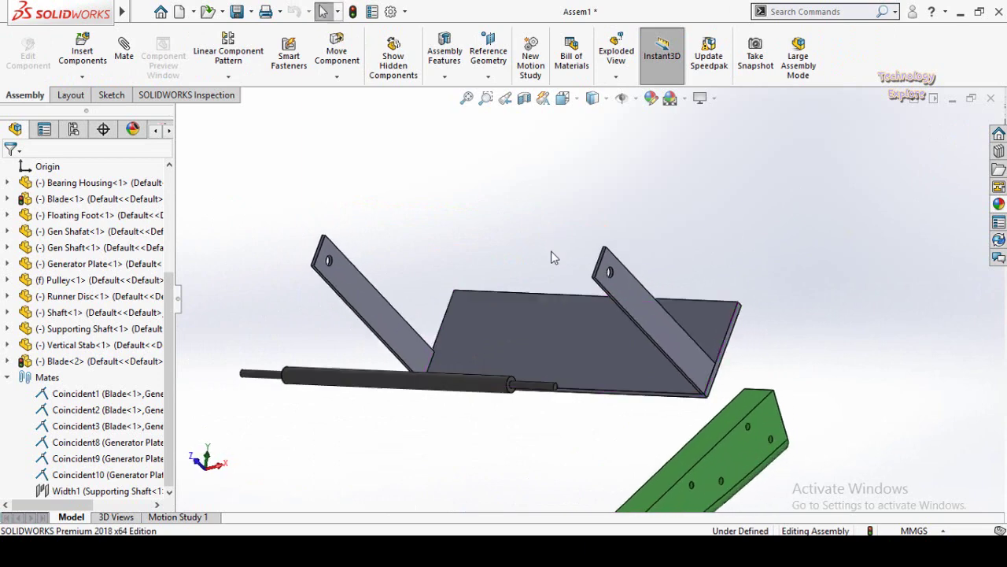
{"action": "left_click", "coordinate": [524, 386]}
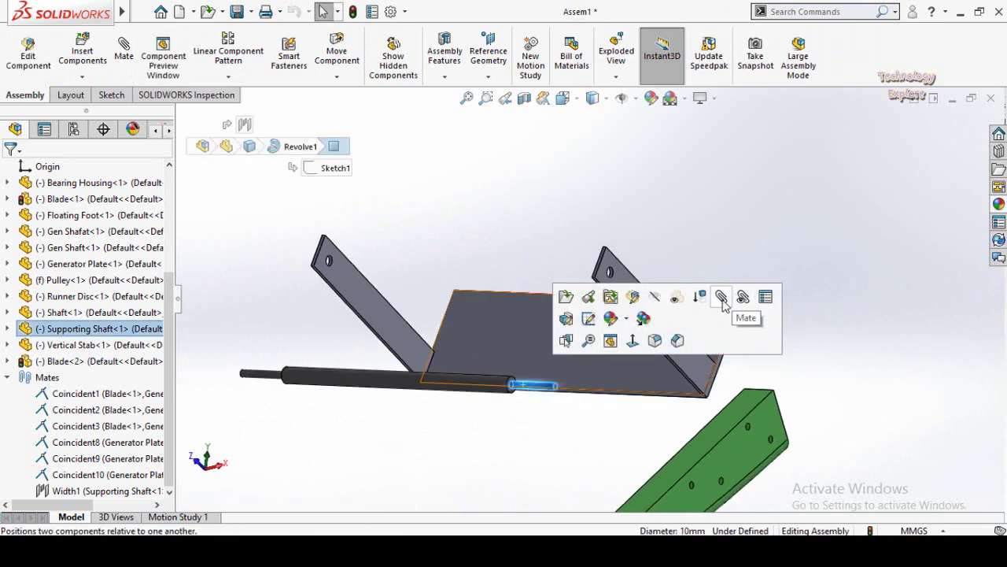
{"action": "left_click", "coordinate": [722, 296]}
{"action": "scroll", "coordinate": [603, 272], "scroll_direction": "down", "scroll_amount": 5}
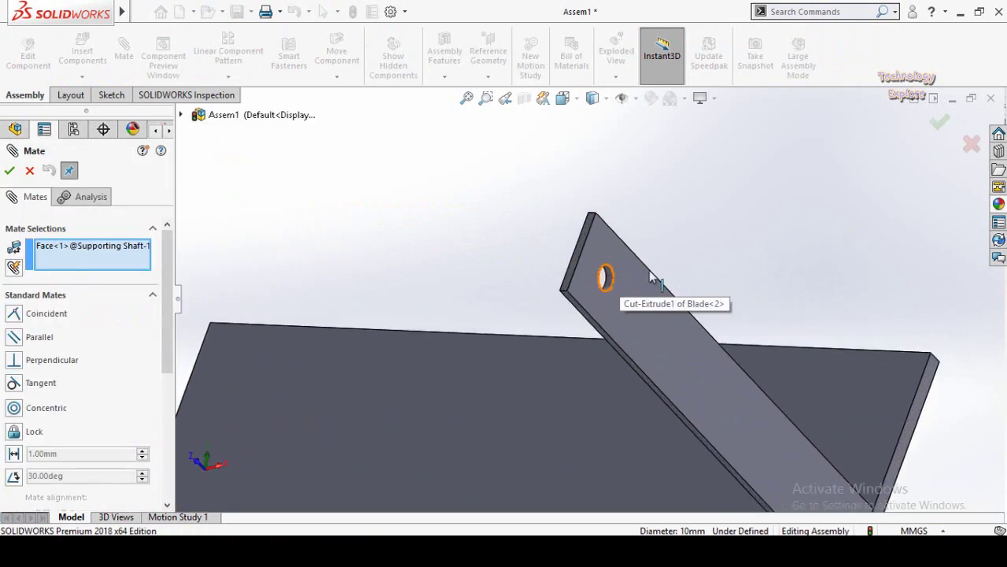
{"action": "scroll", "coordinate": [650, 275], "scroll_direction": "down", "scroll_amount": 3}
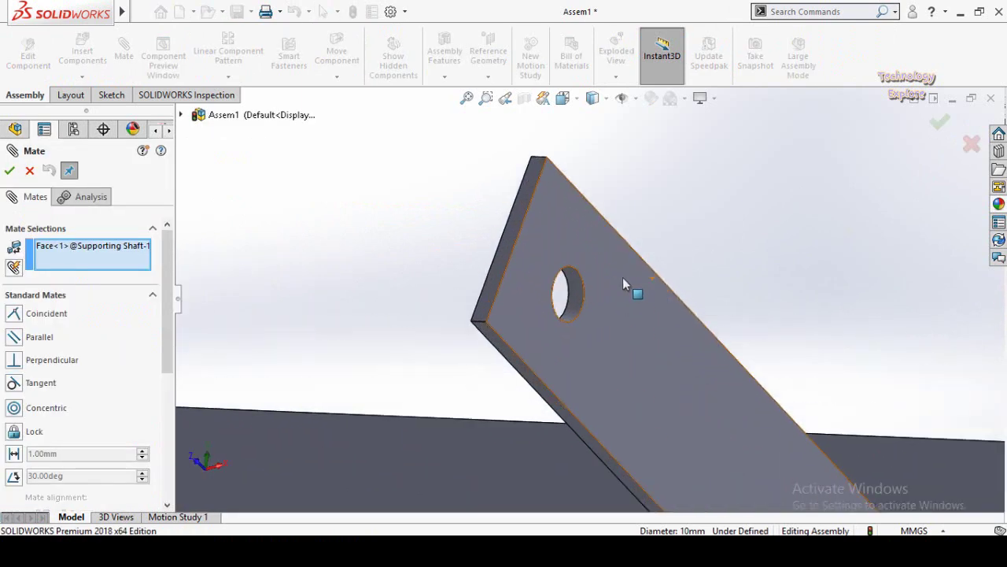
{"action": "left_click", "coordinate": [575, 299]}
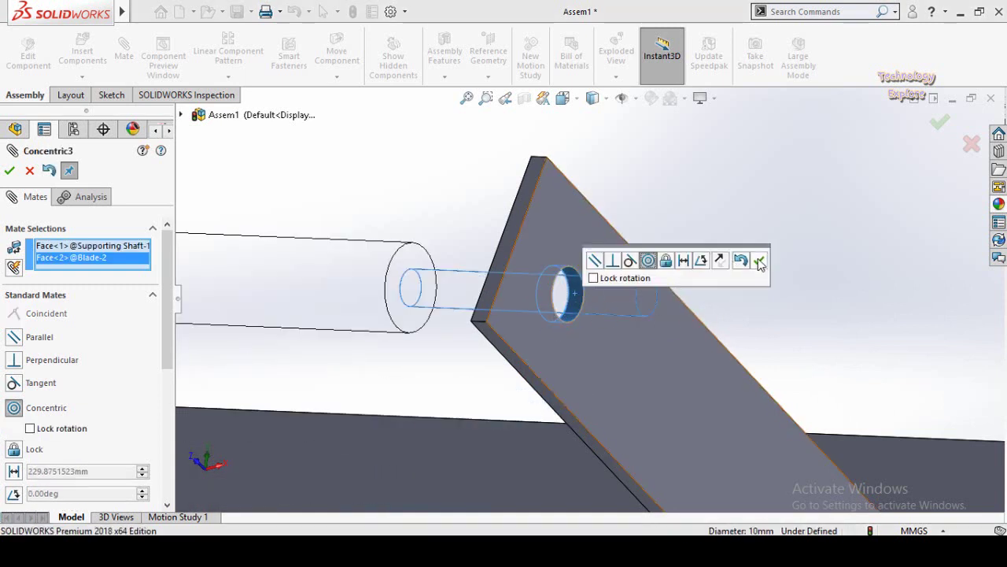
{"action": "left_click", "coordinate": [760, 262]}
{"action": "scroll", "coordinate": [436, 270], "scroll_direction": "up", "scroll_amount": 5}
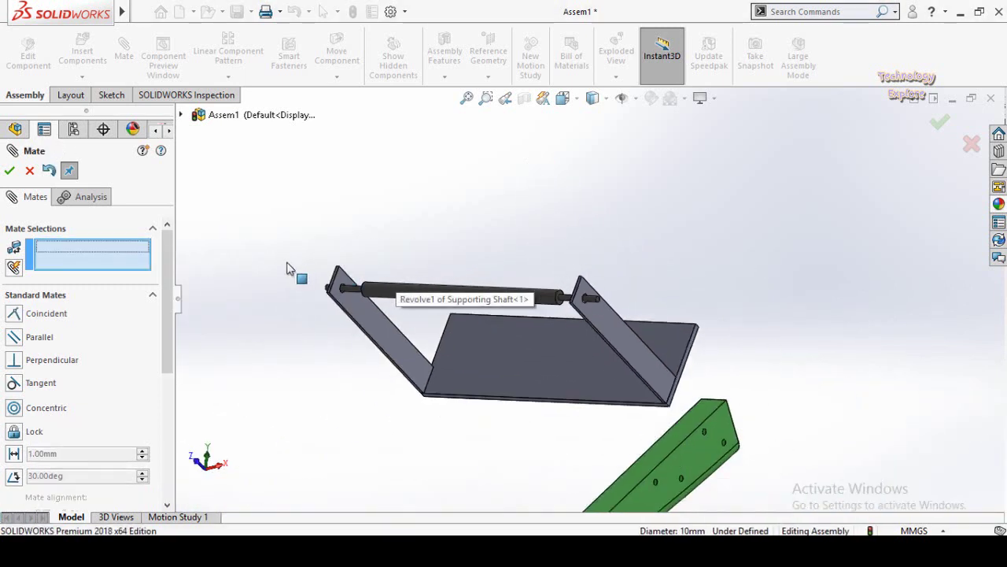
{"action": "left_click", "coordinate": [8, 172]}
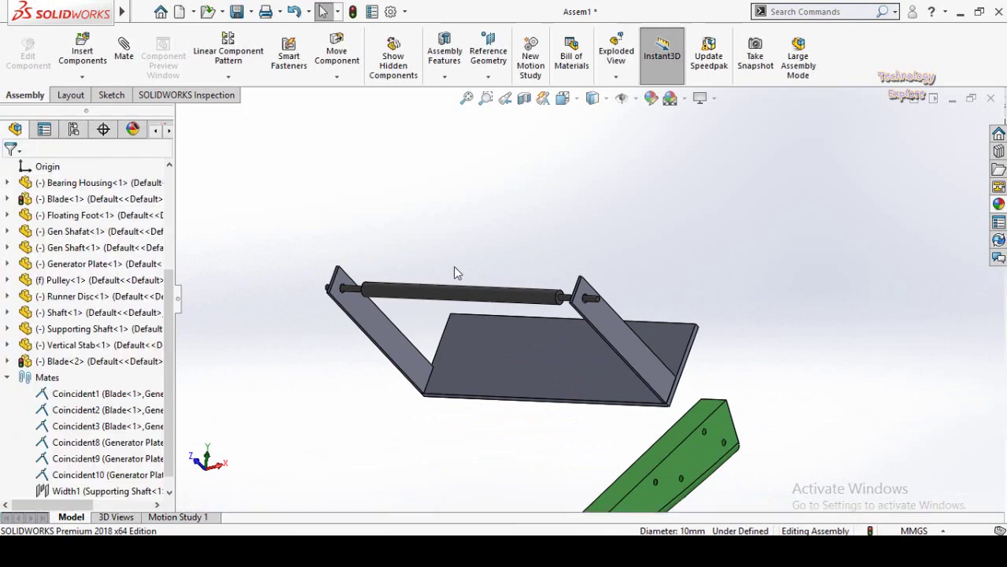
Move the runner disc up above the supporting shaft between the two blades.
{"action": "scroll", "coordinate": [561, 366], "scroll_direction": "up", "scroll_amount": 5}
{"action": "scroll", "coordinate": [561, 367], "scroll_direction": "down", "scroll_amount": 3}
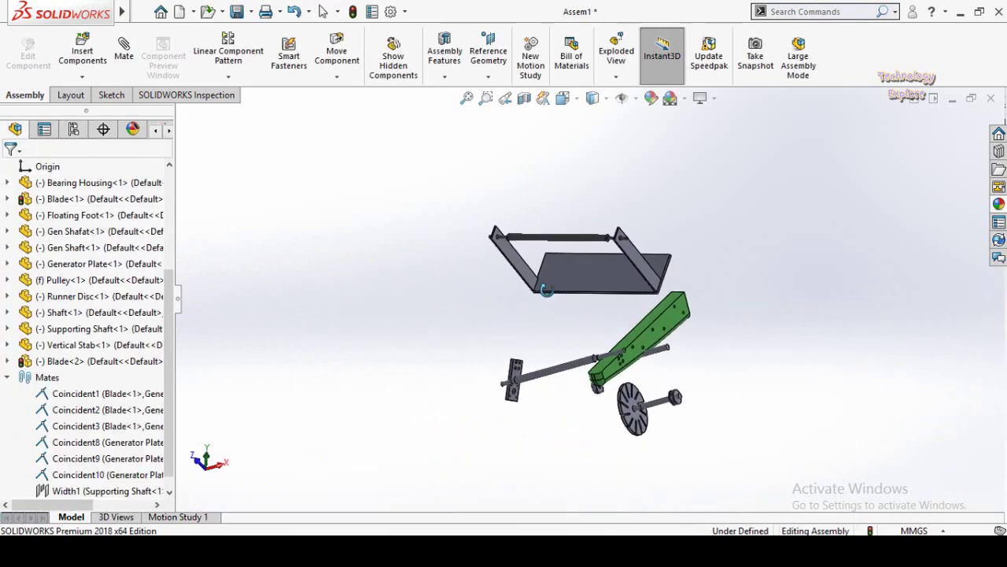
{"action": "left_click_drag", "start_coordinate": [635, 401], "coordinate": [512, 170]}
{"action": "left_click", "coordinate": [511, 170]}
{"action": "scroll", "coordinate": [548, 230], "scroll_direction": "down", "scroll_amount": 2}
{"action": "middle_click_drag", "start_coordinate": [548, 230], "coordinate": [558, 205]}
{"action": "scroll", "coordinate": [598, 224], "scroll_direction": "down", "scroll_amount": 3}
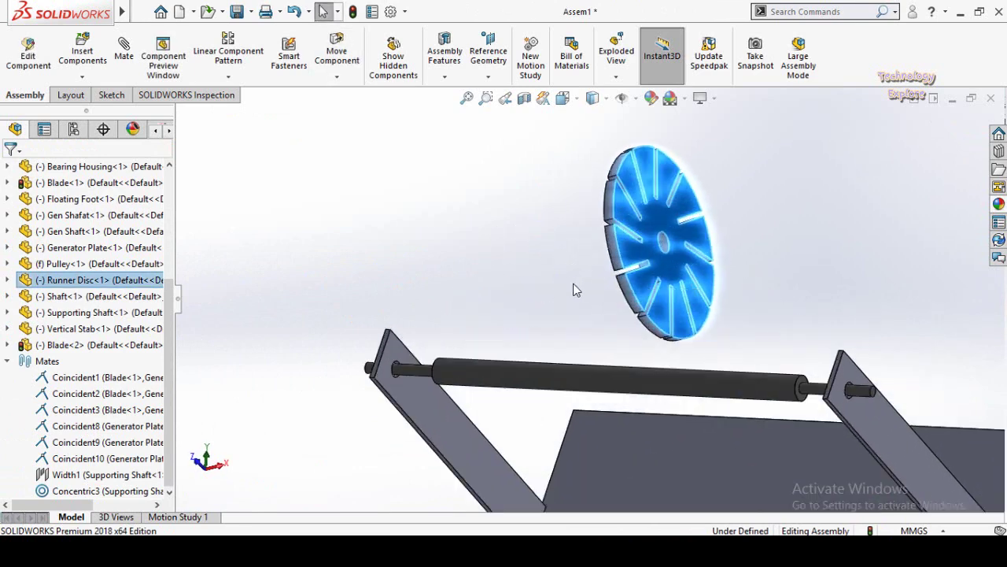
{"action": "left_click", "coordinate": [563, 273]}
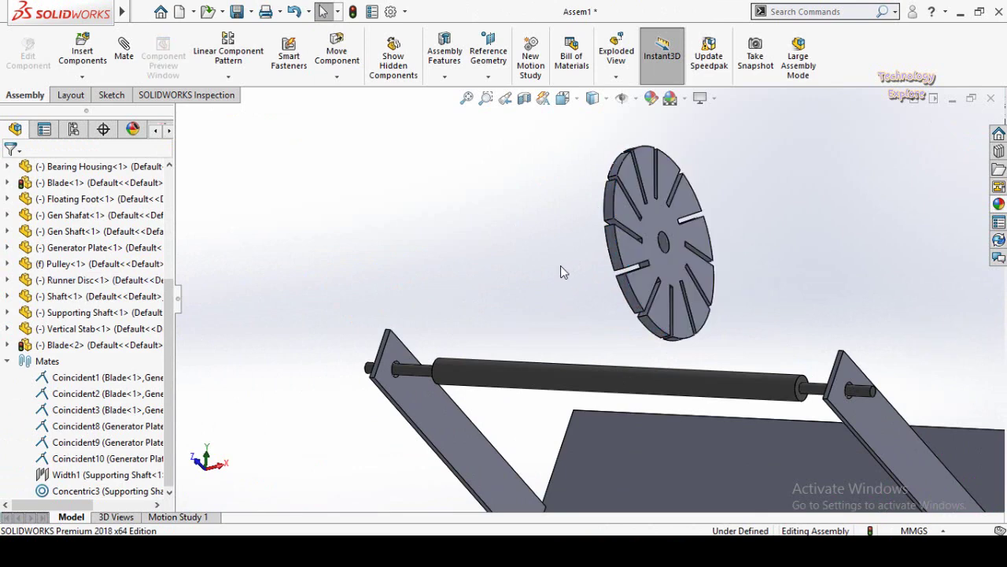
{"action": "middle_click_drag", "start_coordinate": [560, 265], "coordinate": [575, 295]}
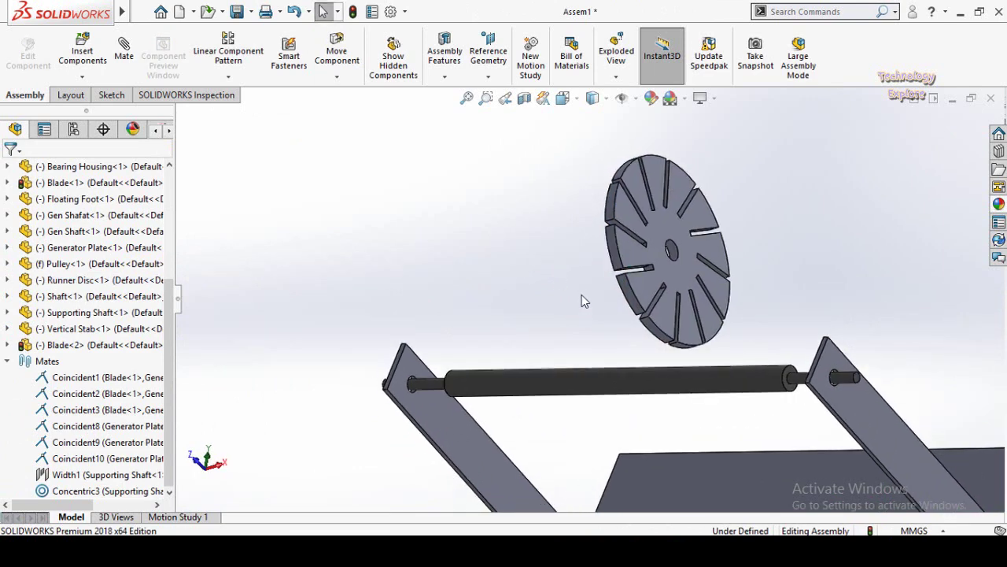
{"action": "scroll", "coordinate": [554, 292], "scroll_direction": "up", "scroll_amount": 2}
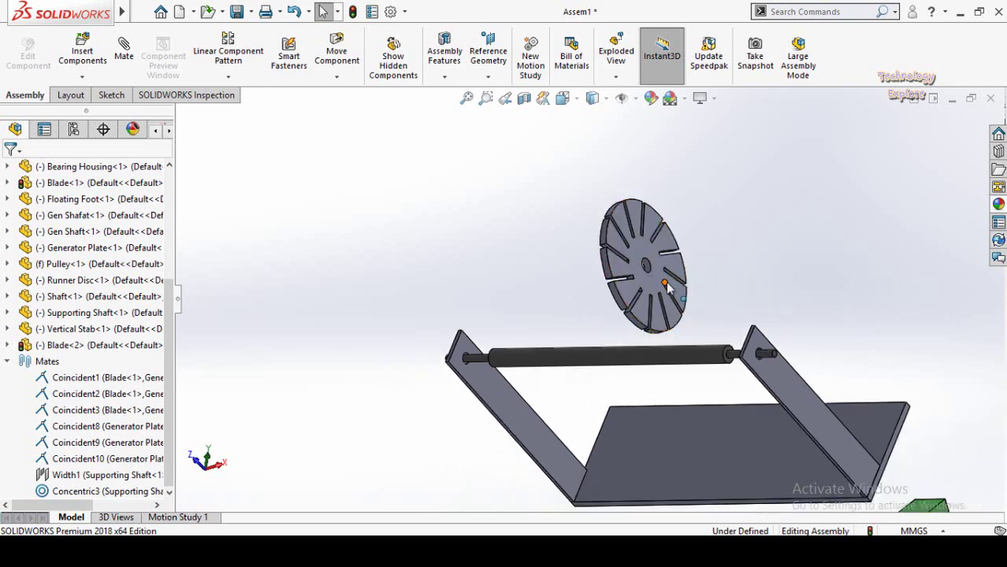
{"action": "left_click", "coordinate": [653, 288]}
{"action": "middle_click_drag", "start_coordinate": [589, 319], "coordinate": [586, 270]}
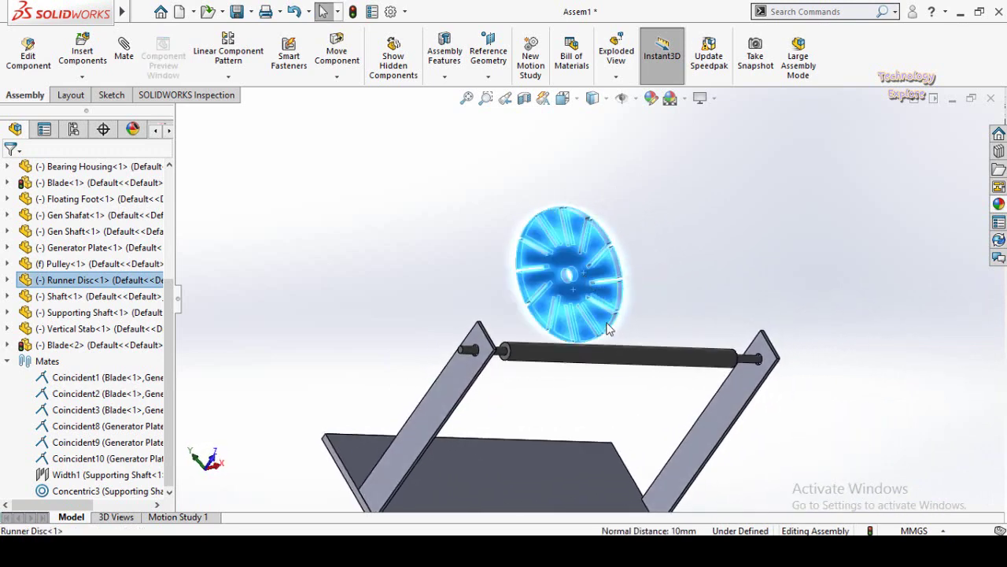
{"action": "scroll", "coordinate": [487, 352], "scroll_direction": "down", "scroll_amount": 5}
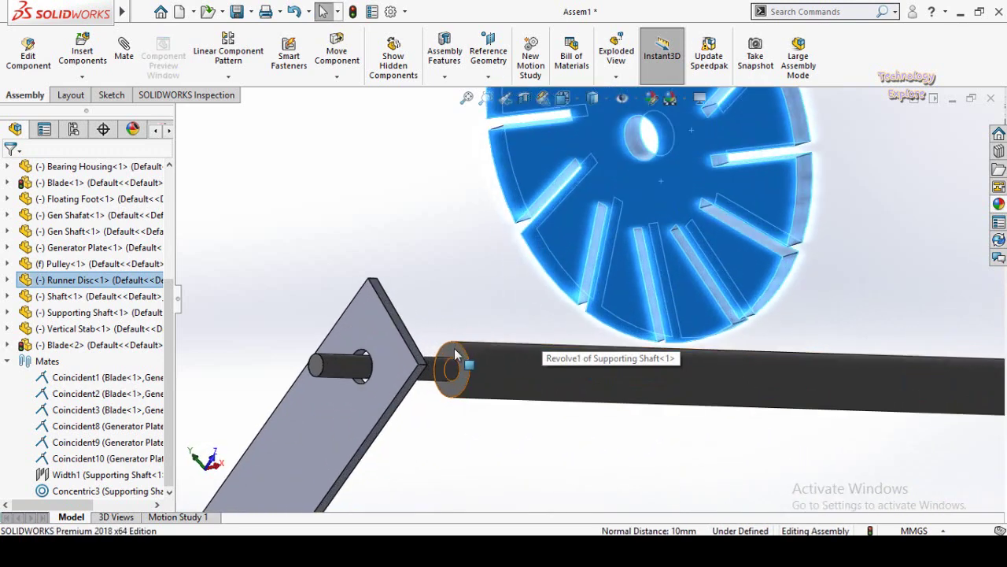
{"action": "left_click", "coordinate": [455, 351], "text": "ctrl"}
{"action": "scroll", "coordinate": [576, 365], "scroll_direction": "up", "scroll_amount": 5}
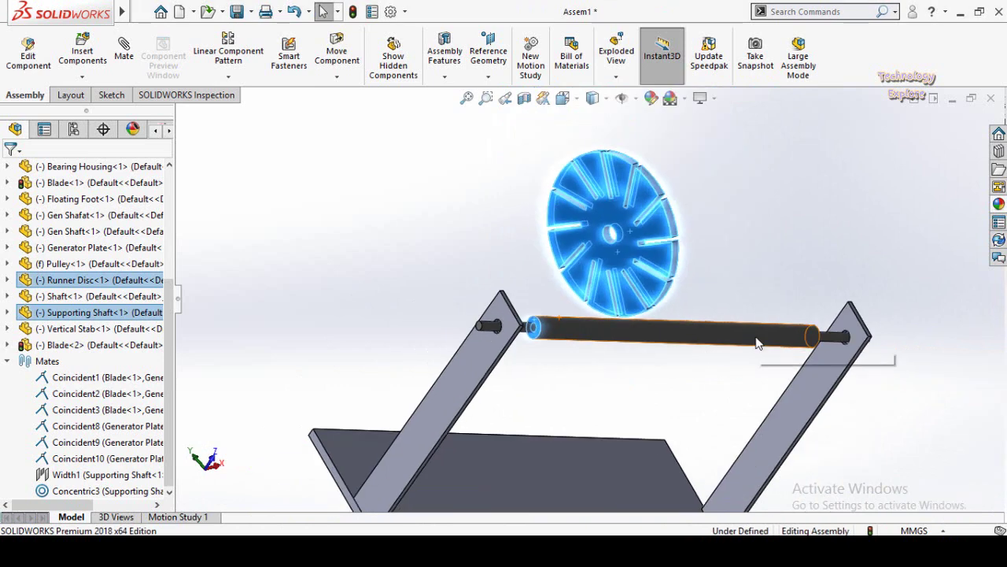
{"action": "middle_click_drag", "start_coordinate": [757, 343], "coordinate": [755, 353]}
{"action": "left_click", "coordinate": [480, 270]}
Centre the runner disc between the two blades with a Width mate on its opposite faces and the blade faces.
{"action": "left_click", "coordinate": [604, 260]}
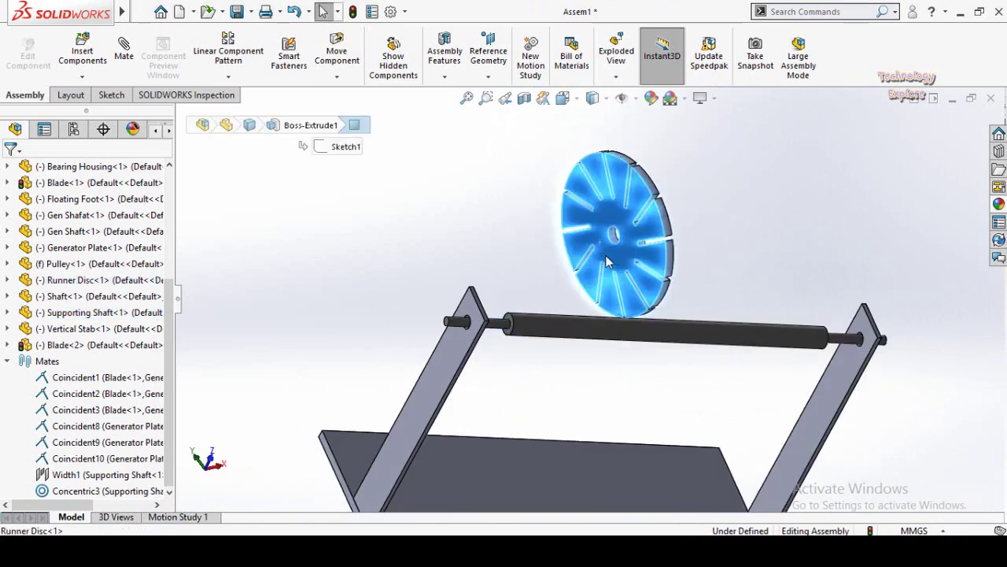
{"action": "left_click", "coordinate": [606, 259]}
{"action": "middle_click_drag", "start_coordinate": [686, 244], "coordinate": [712, 256]}
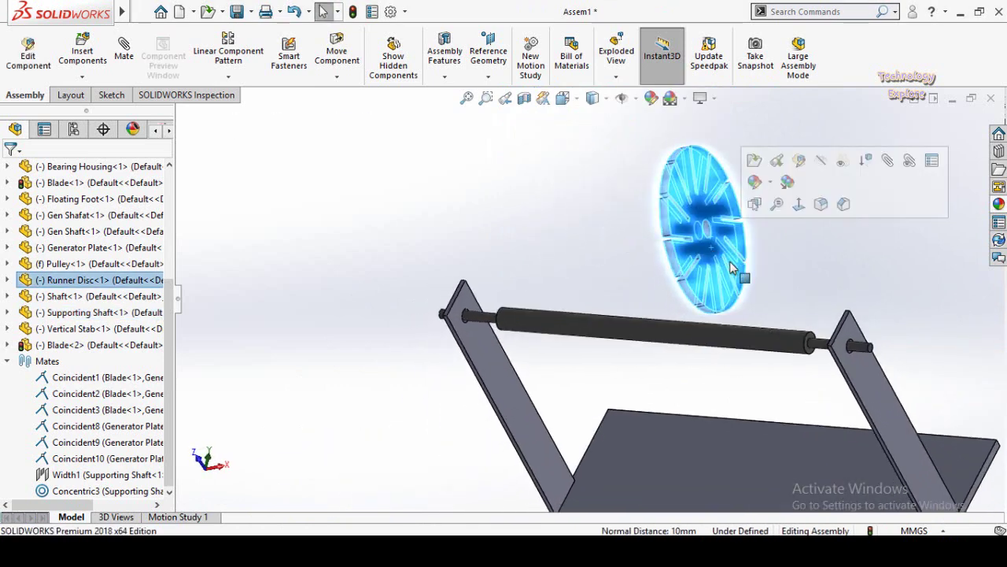
{"action": "scroll", "coordinate": [733, 282], "scroll_direction": "up", "scroll_amount": 4}
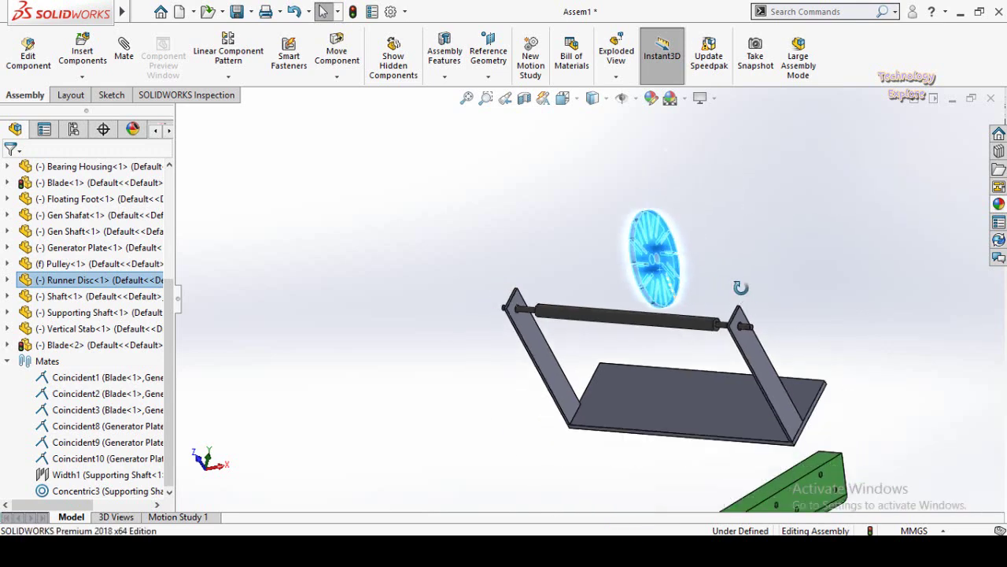
{"action": "left_click", "coordinate": [754, 358], "text": "ctrl"}
{"action": "middle_click_drag", "start_coordinate": [428, 344], "coordinate": [492, 352]}
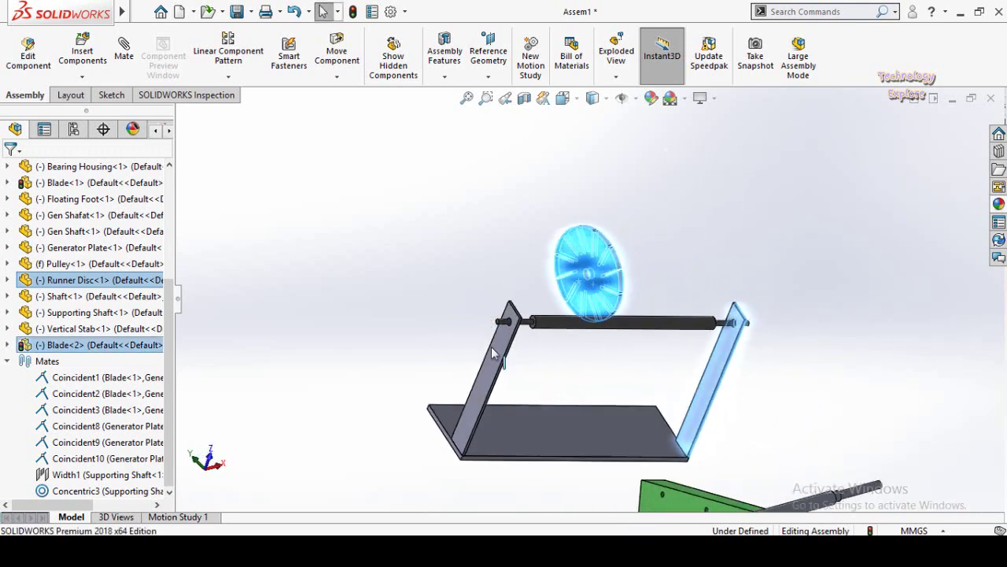
{"action": "left_click", "coordinate": [496, 355], "text": "ctrl"}
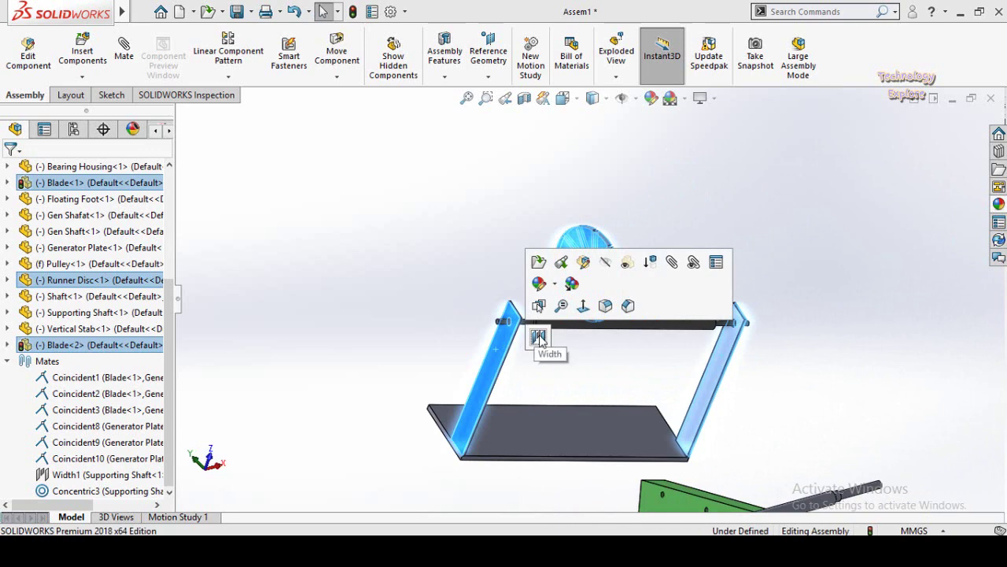
{"action": "left_click", "coordinate": [538, 337]}
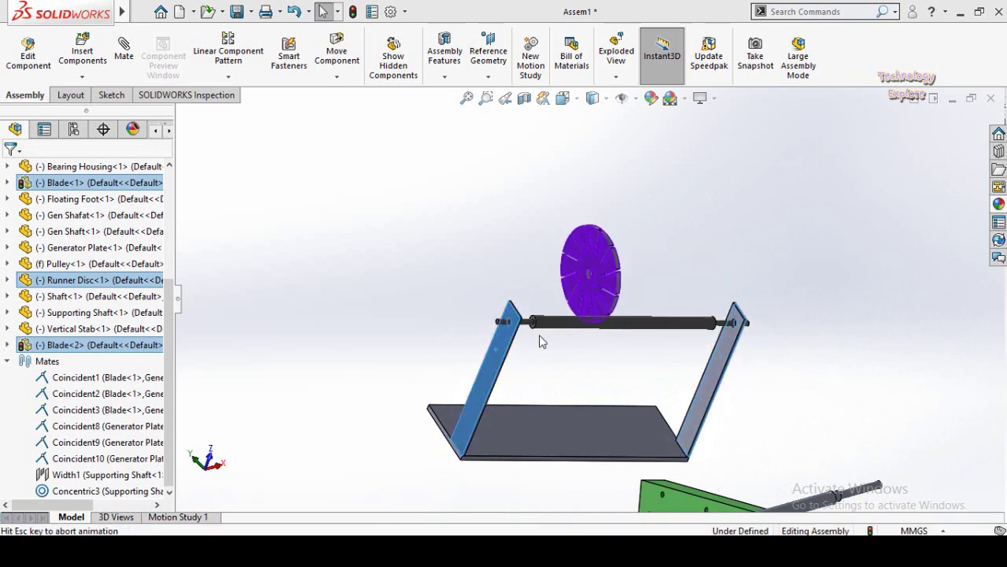
{"action": "middle_click_drag", "start_coordinate": [540, 337], "coordinate": [515, 292]}
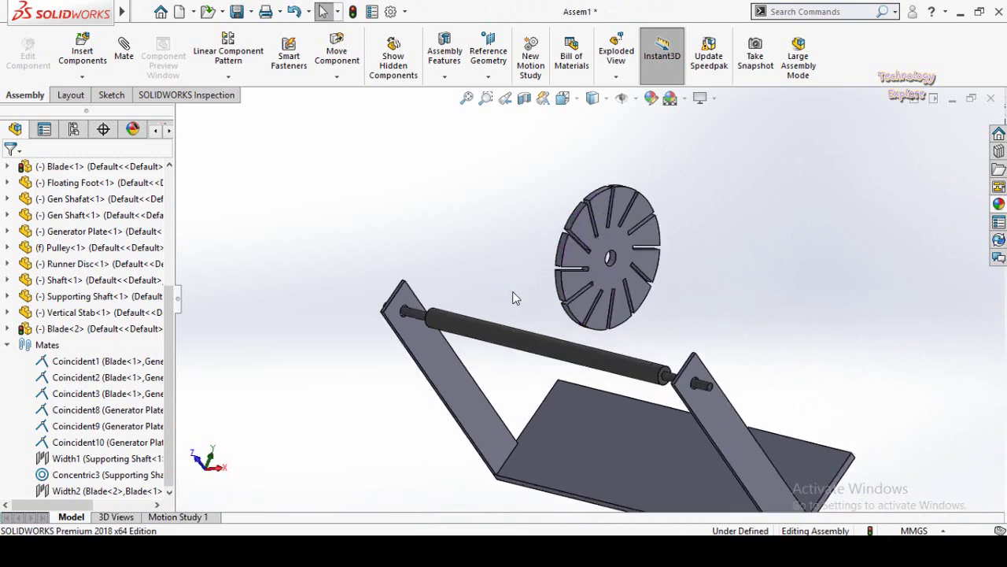
Mate the runner disc's centre hole concentric with the supporting shaft's thick section, flip the mate alignment and finish mating.
{"action": "scroll", "coordinate": [517, 292], "scroll_direction": "down", "scroll_amount": 3}
{"action": "scroll", "coordinate": [606, 321], "scroll_direction": "down", "scroll_amount": 2}
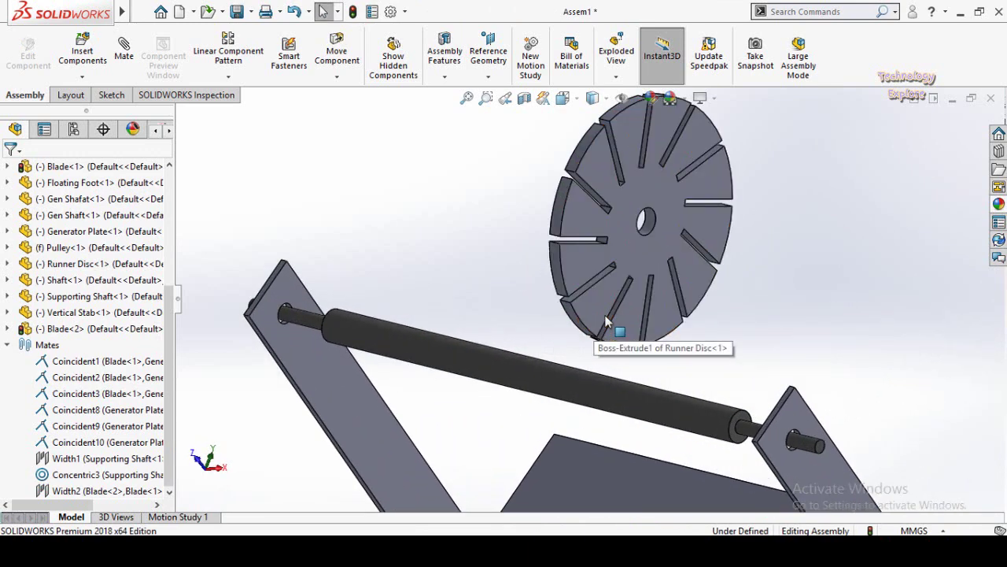
{"action": "left_click", "coordinate": [645, 222]}
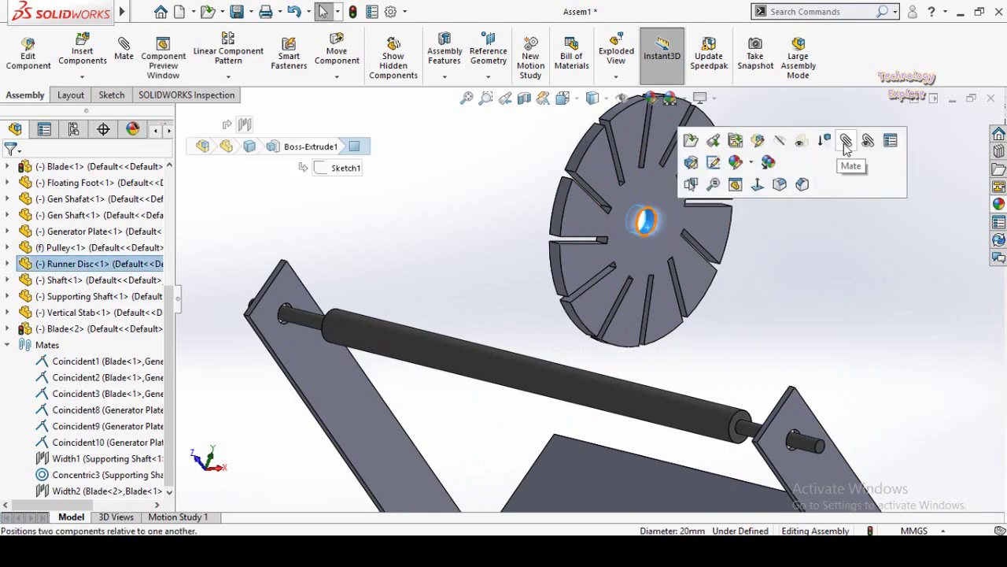
{"action": "key", "text": "m"}
{"action": "left_click", "coordinate": [601, 385]}
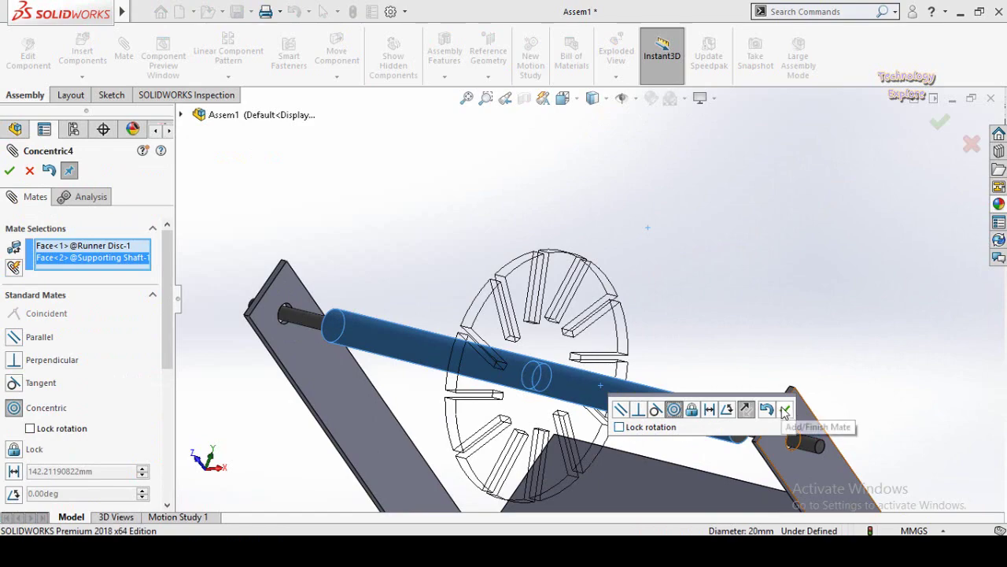
{"action": "left_click", "coordinate": [745, 410]}
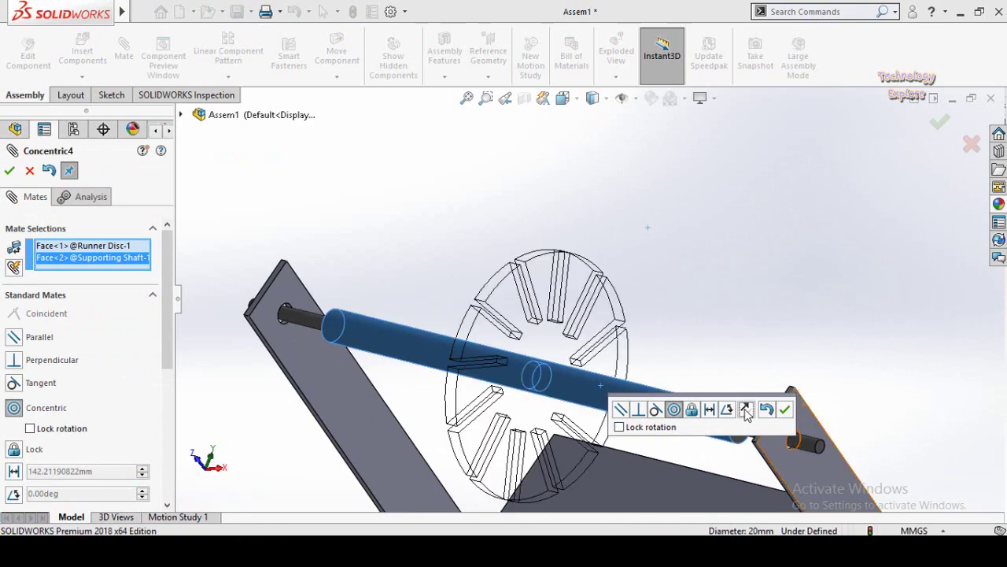
{"action": "left_click", "coordinate": [785, 409]}
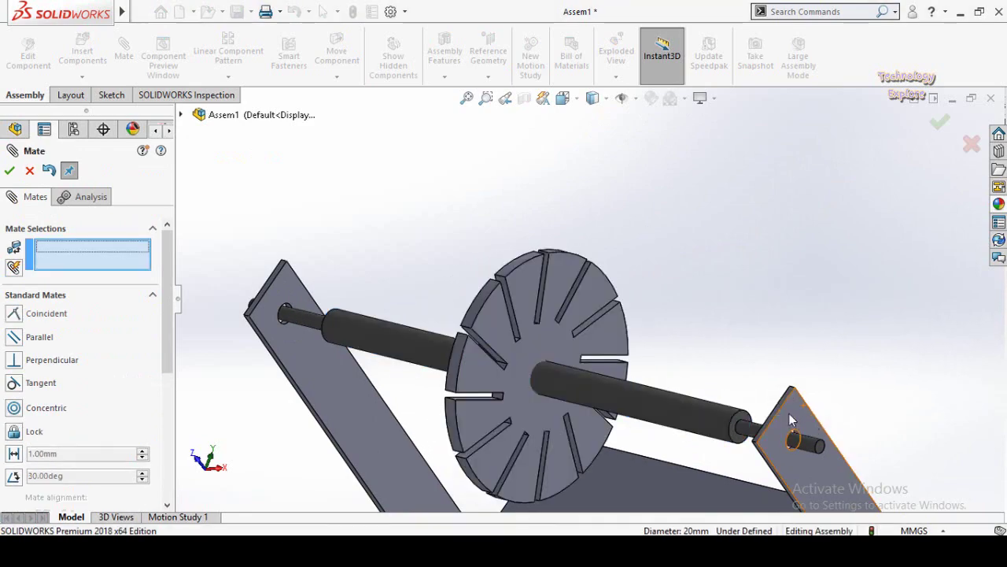
{"action": "left_click", "coordinate": [9, 172]}
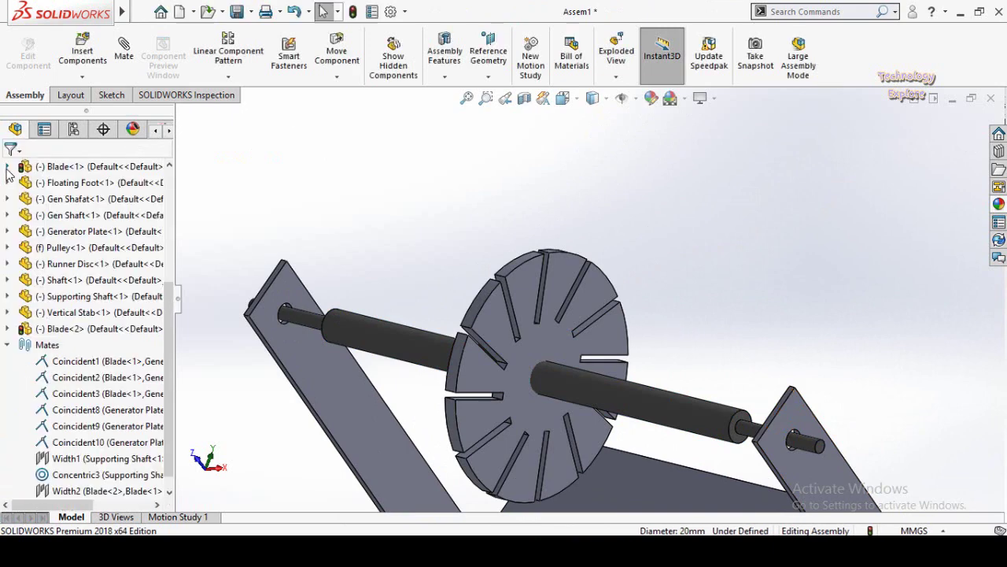
Look over the advanced mate types, including Path Mate, and leave mating without adding a mate.
{"action": "key", "text": "f"}
{"action": "mouse_move", "coordinate": [443, 243]}
{"action": "middle_mouse_down"}
{"action": "mouse_move", "coordinate": [441, 211]}
{"action": "mouse_move", "coordinate": [437, 232]}
{"action": "mouse_move", "coordinate": [453, 255]}
{"action": "middle_mouse_up"}
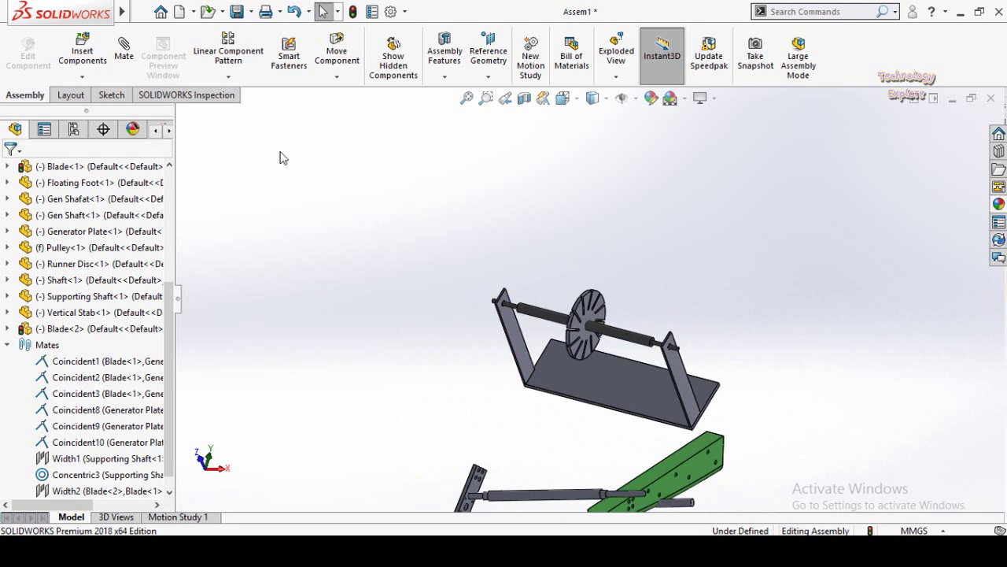
{"action": "left_click", "coordinate": [123, 49]}
{"action": "scroll", "coordinate": [4, 311], "scroll_direction": "down", "scroll_amount": 3}
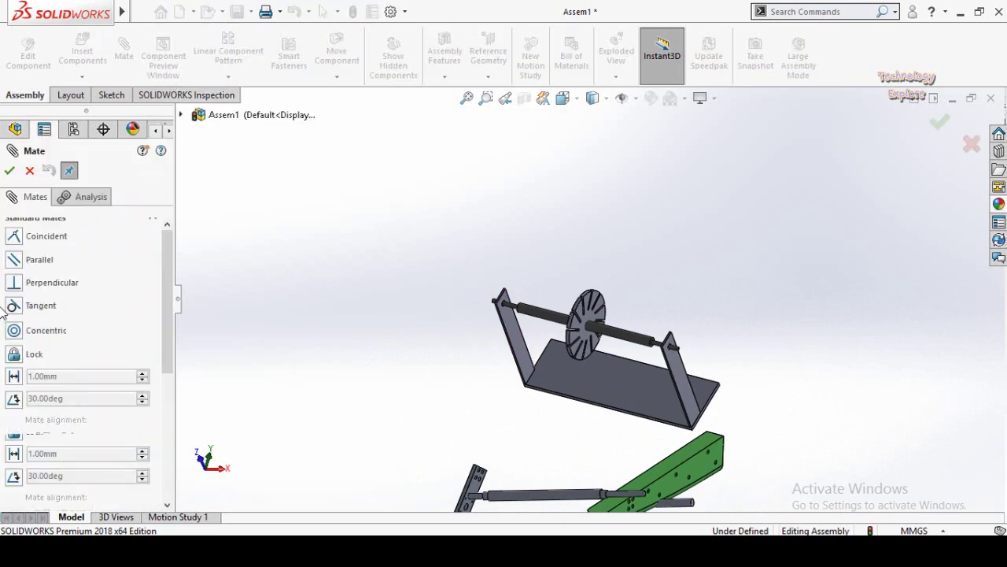
{"action": "scroll", "coordinate": [4, 311], "scroll_direction": "down", "scroll_amount": 5}
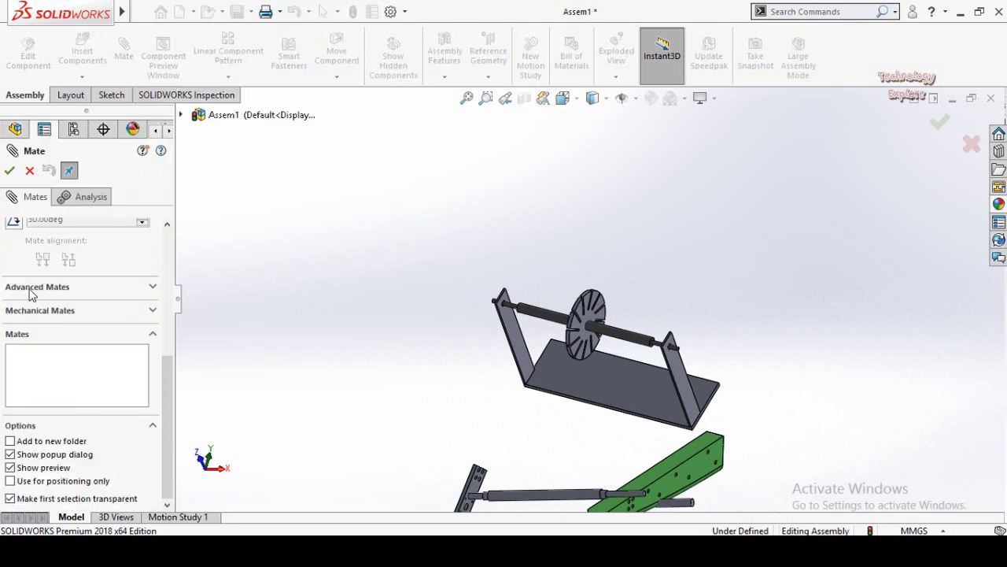
{"action": "left_click", "coordinate": [32, 286]}
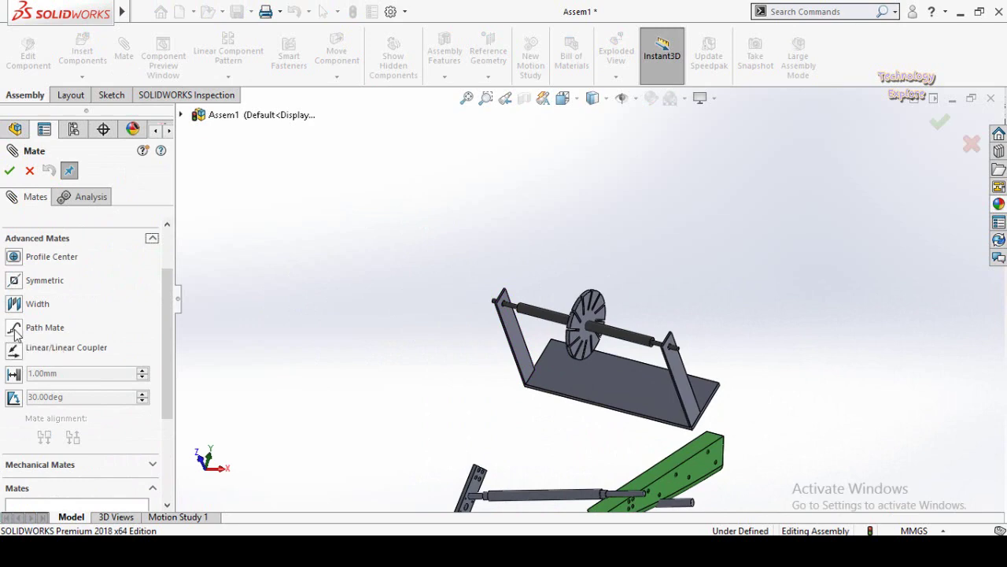
{"action": "left_click", "coordinate": [30, 170]}
Move the small part at the green beam's near end up above the blade and shaft frame.
{"action": "scroll", "coordinate": [362, 227], "scroll_direction": "up", "scroll_amount": 5}
{"action": "scroll", "coordinate": [628, 347], "scroll_direction": "down", "scroll_amount": 3}
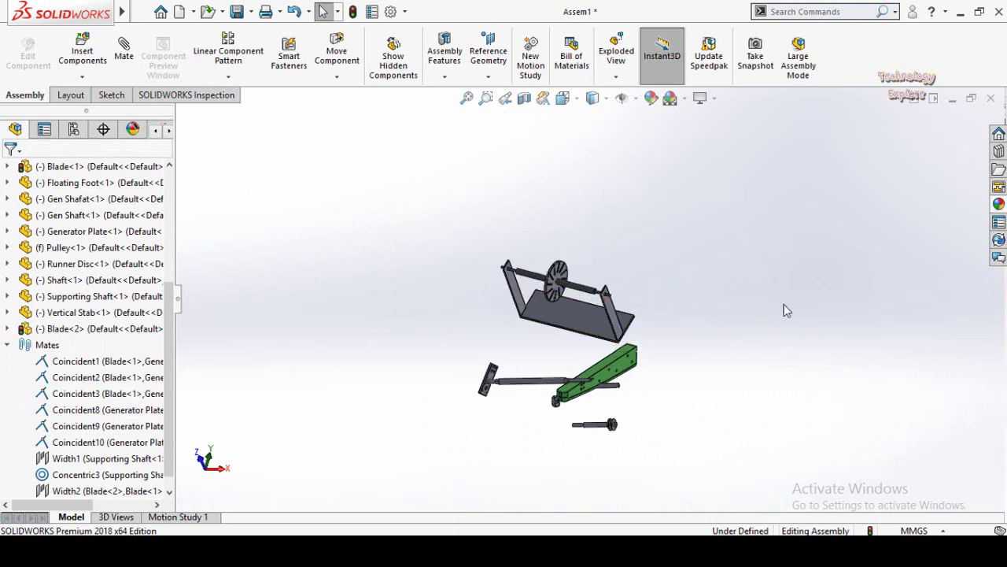
{"action": "scroll", "coordinate": [736, 345], "scroll_direction": "down", "scroll_amount": 1}
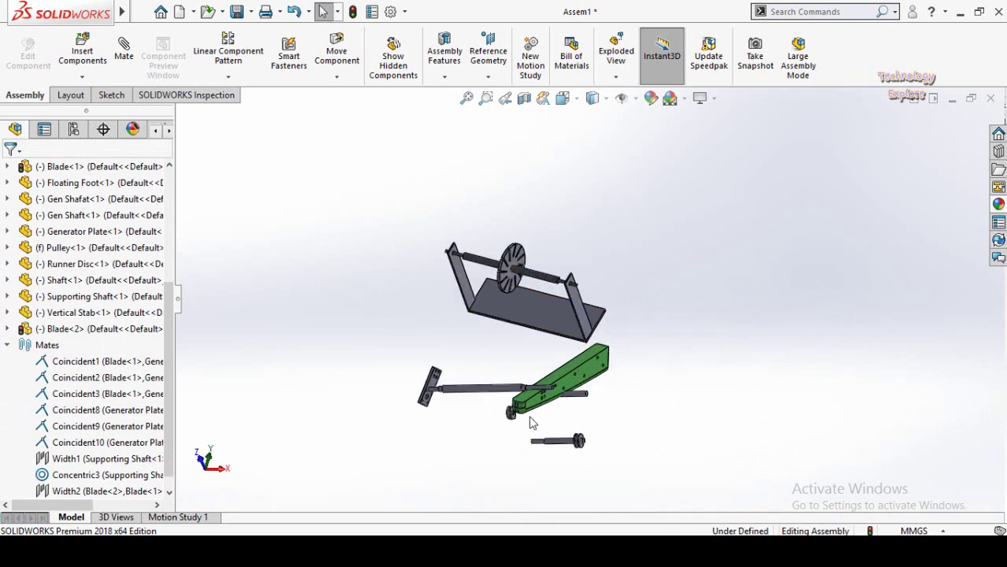
{"action": "left_click_drag", "start_coordinate": [512, 417], "coordinate": [618, 226]}
{"action": "left_click", "coordinate": [663, 246]}
{"action": "scroll", "coordinate": [676, 240], "scroll_direction": "down", "scroll_amount": 3}
{"action": "scroll", "coordinate": [760, 315], "scroll_direction": "up", "scroll_amount": 6}
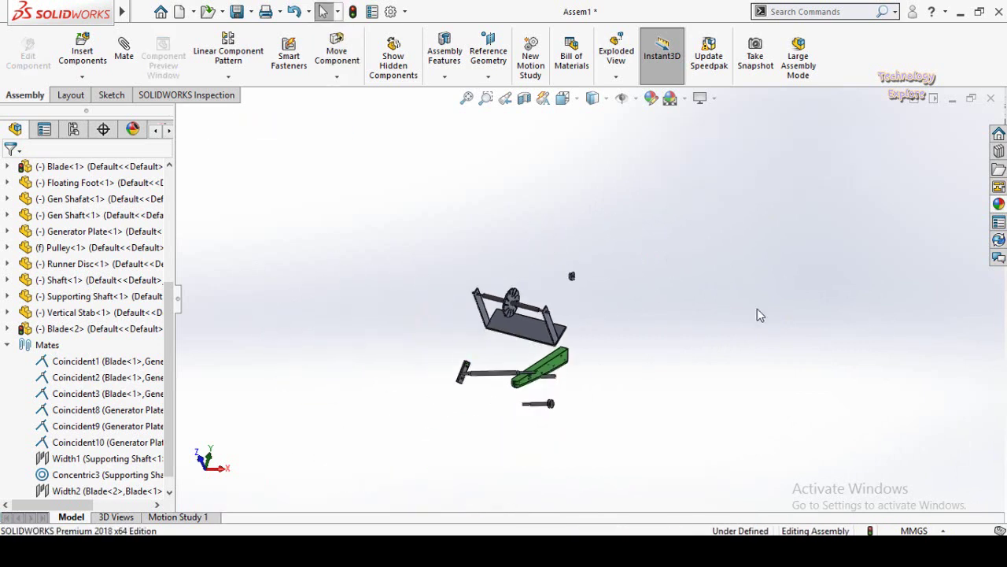
{"action": "scroll", "coordinate": [621, 295], "scroll_direction": "down", "scroll_amount": 2}
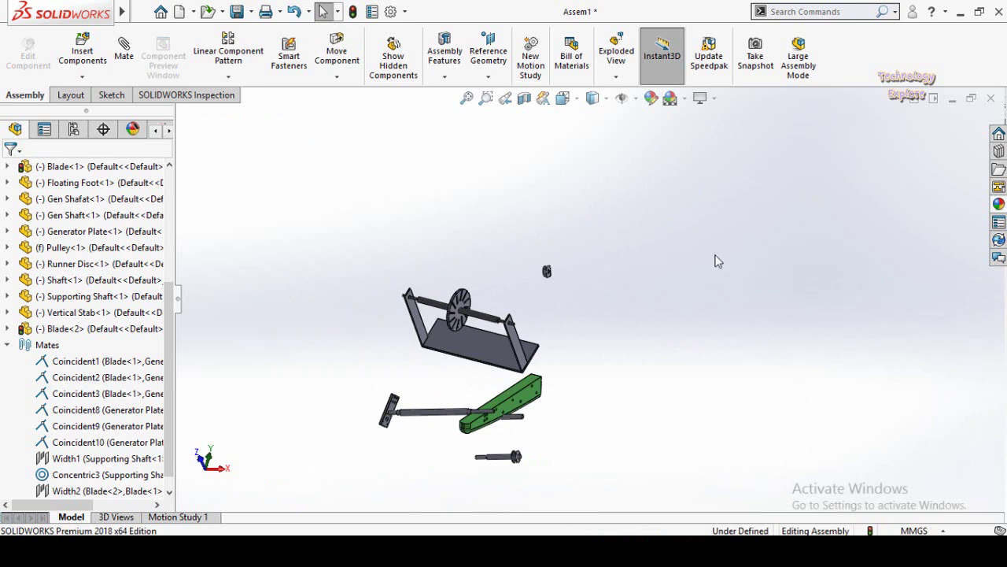
{"action": "left_click", "coordinate": [473, 364]}
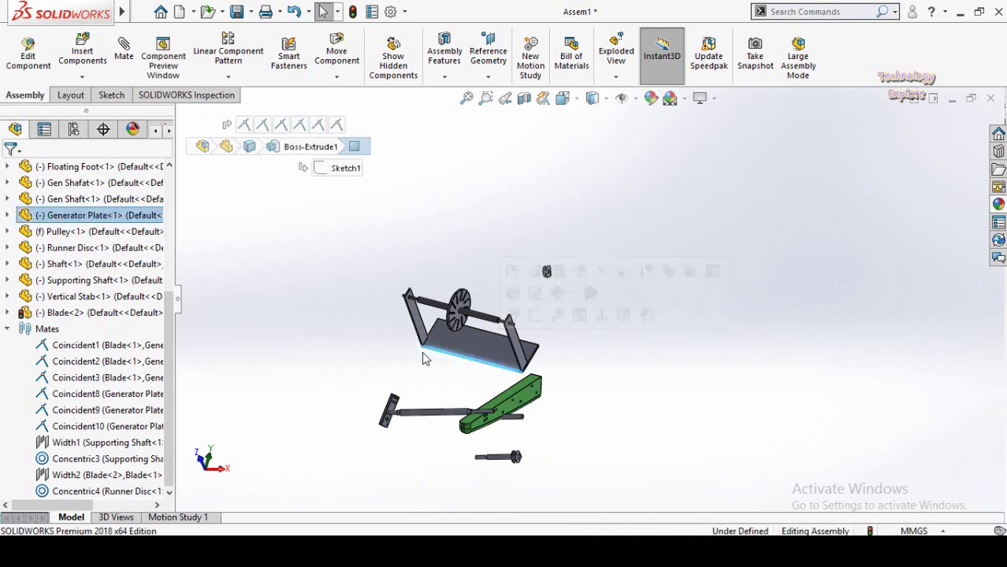
{"action": "left_click", "coordinate": [362, 307]}
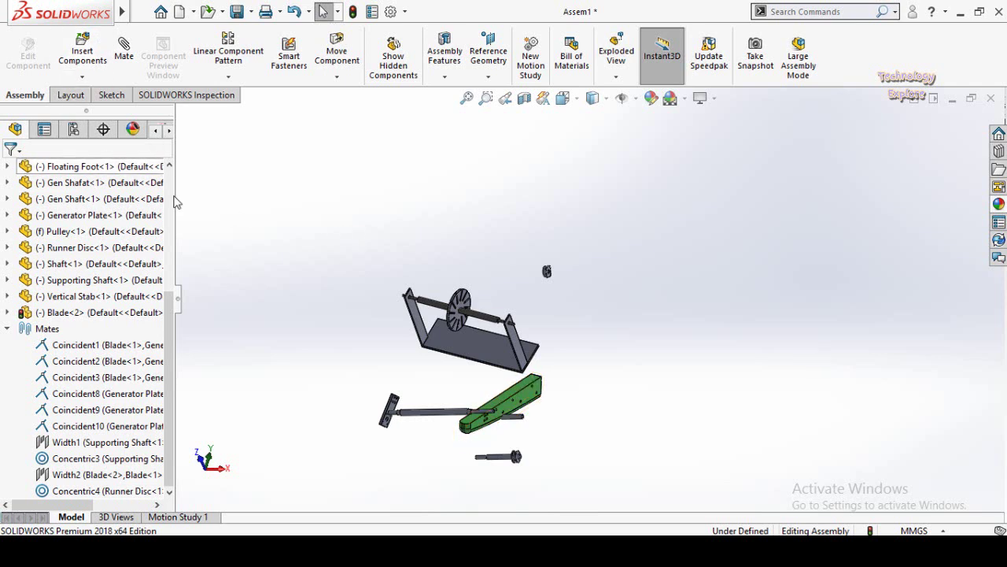
Sketch a closed freeform spline through eight points on the assembly's Top Plane, on the negative X side of the parts.
{"action": "scroll", "coordinate": [123, 244], "scroll_direction": "up", "scroll_amount": 5}
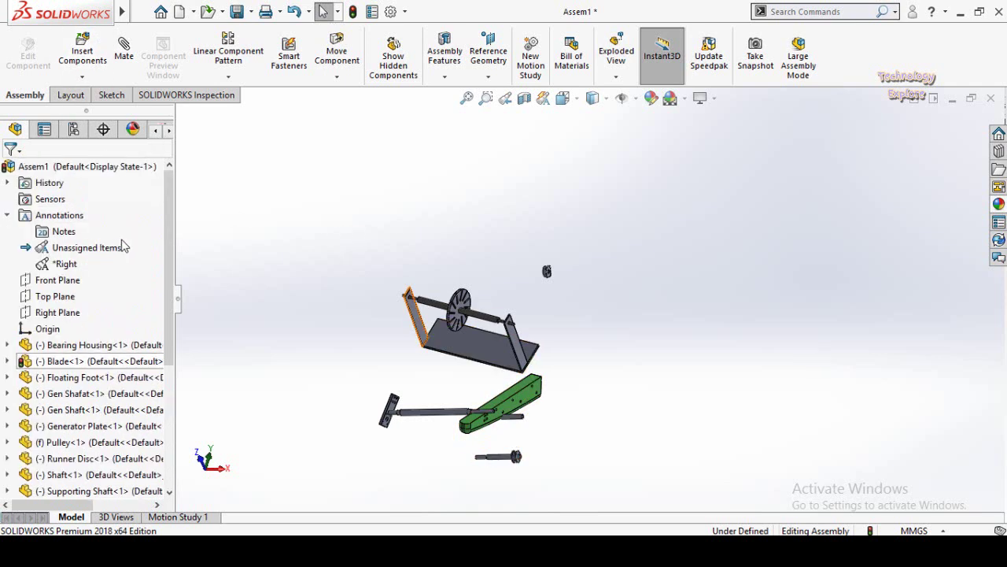
{"action": "left_click", "coordinate": [48, 297]}
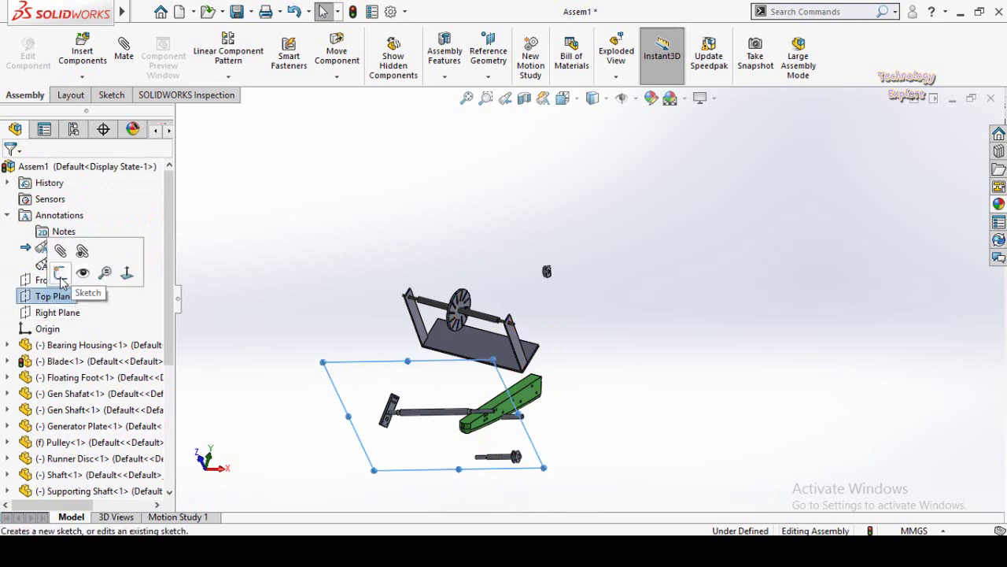
{"action": "left_click", "coordinate": [60, 250]}
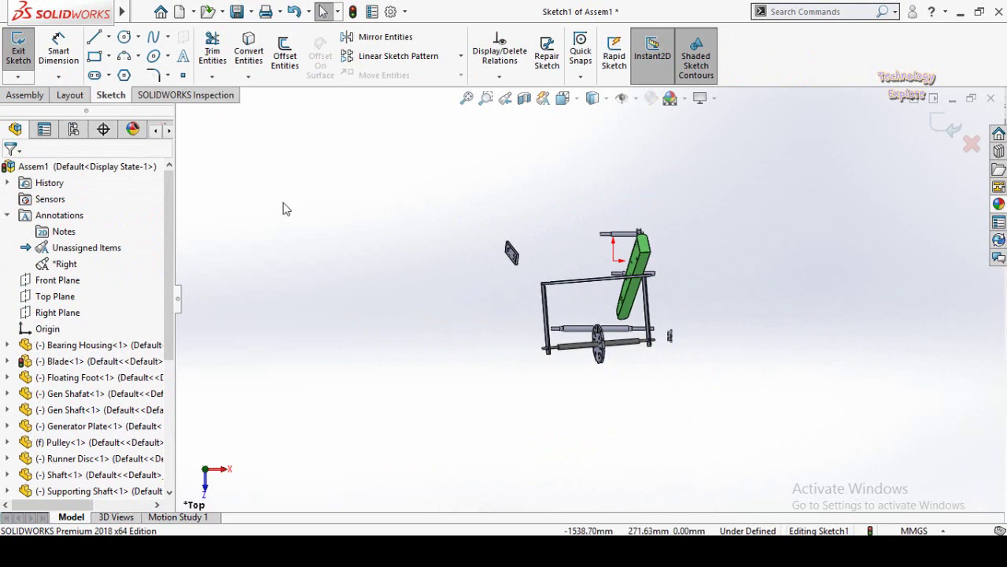
{"action": "left_click", "coordinate": [154, 38]}
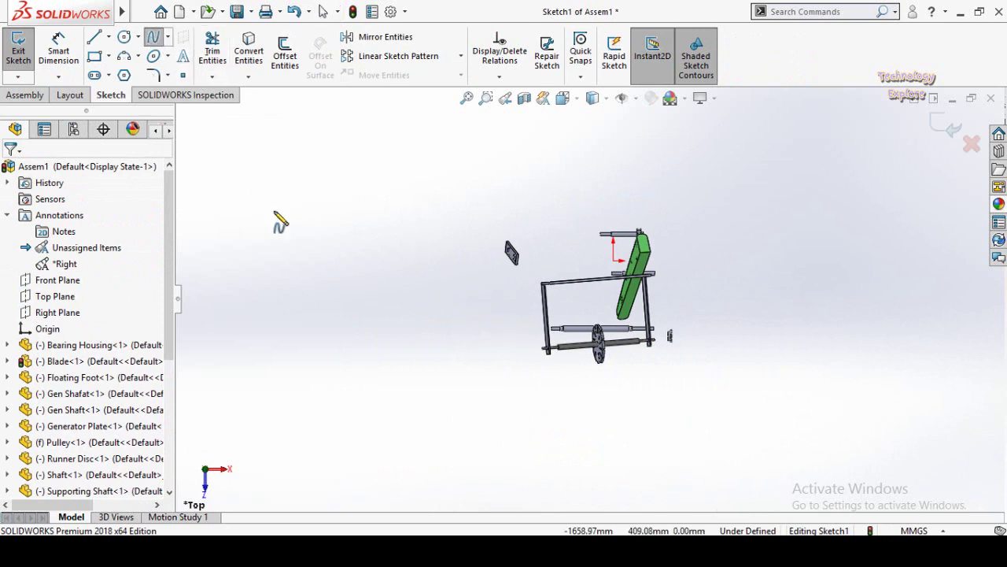
{"action": "left_click", "coordinate": [306, 244]}
{"action": "left_click", "coordinate": [415, 264]}
{"action": "left_click", "coordinate": [422, 360]}
{"action": "left_click", "coordinate": [490, 397]}
{"action": "left_click", "coordinate": [433, 459]}
{"action": "left_click", "coordinate": [316, 383]}
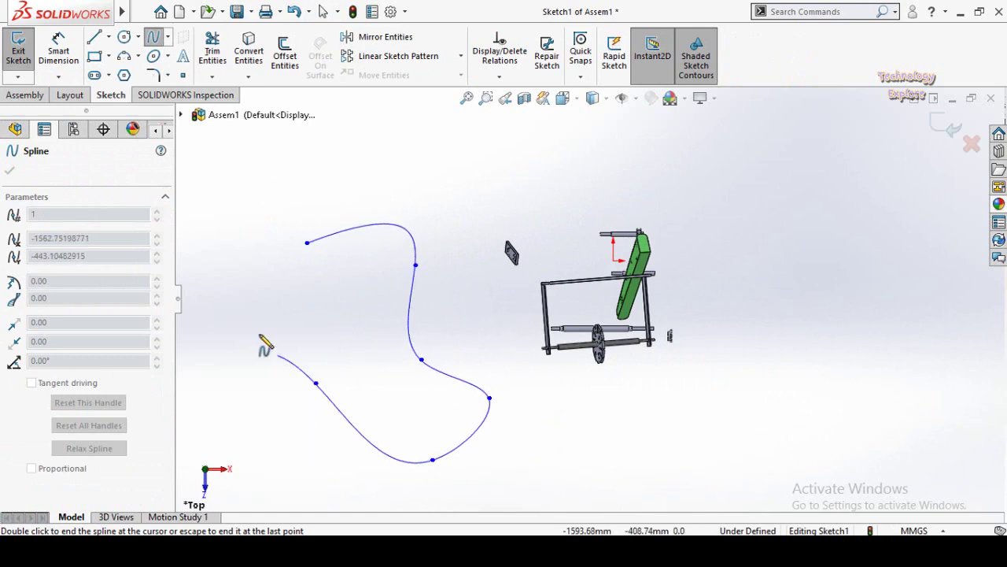
{"action": "left_click", "coordinate": [239, 336]}
{"action": "left_click", "coordinate": [259, 298]}
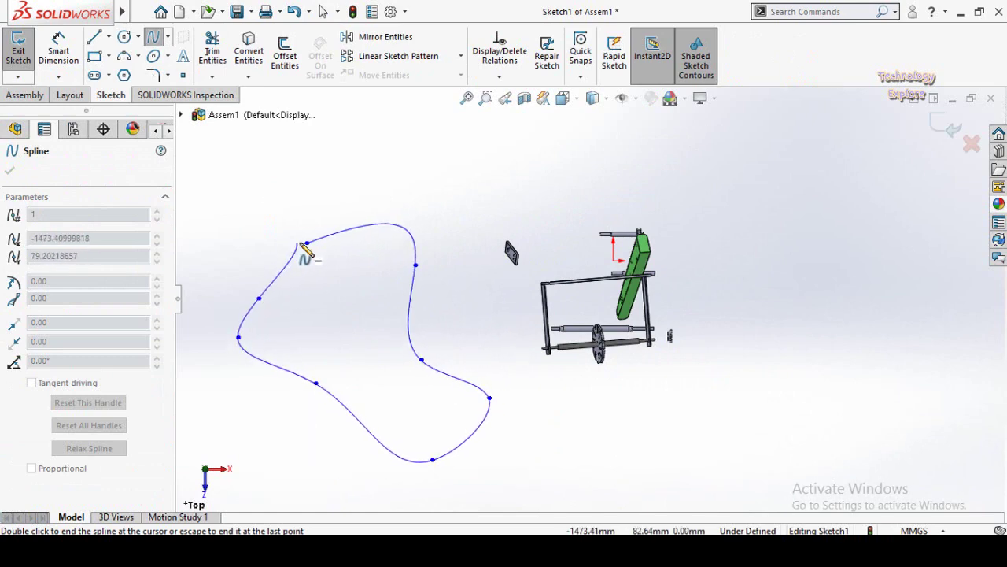
{"action": "left_click", "coordinate": [306, 243]}
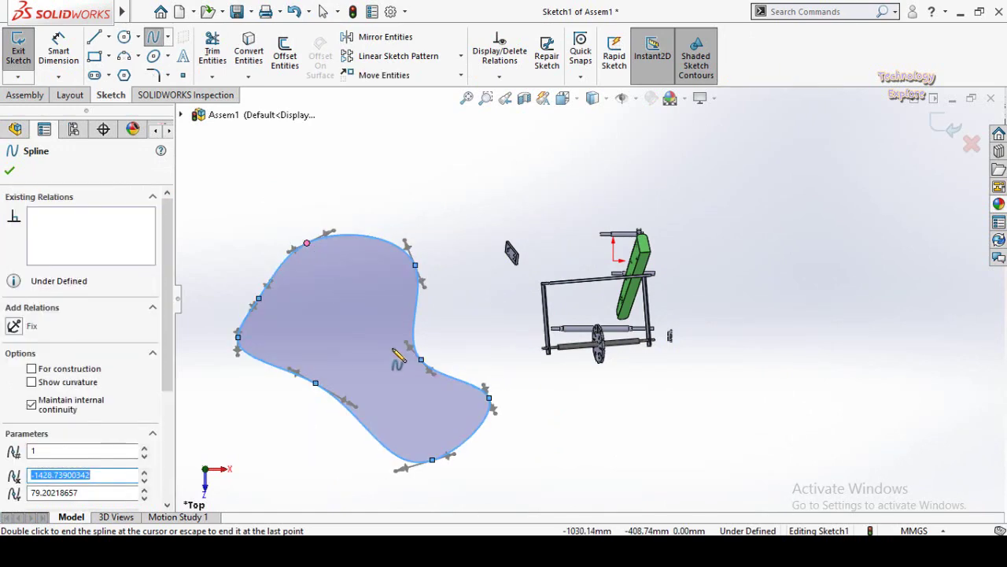
{"action": "key", "text": "Escape"}
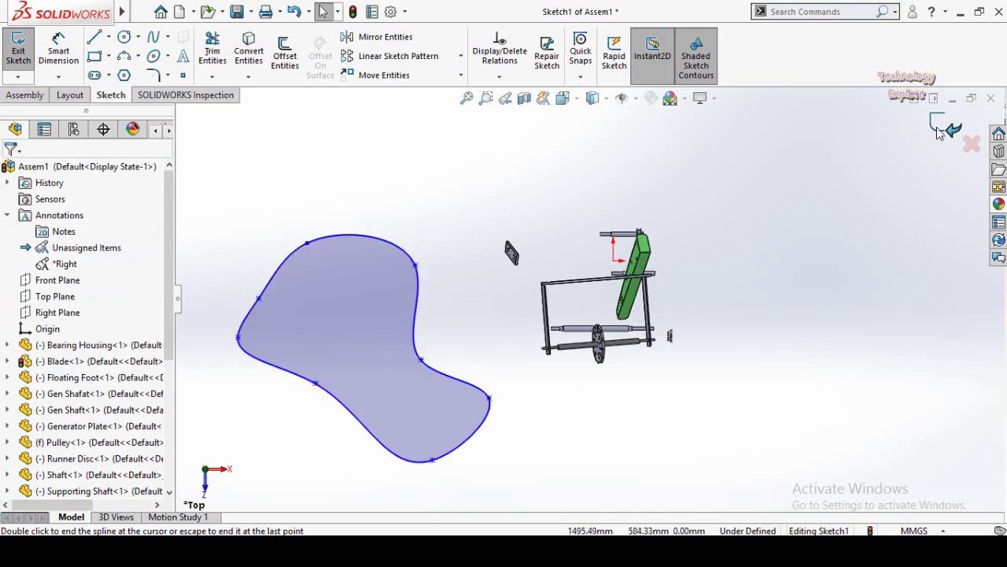
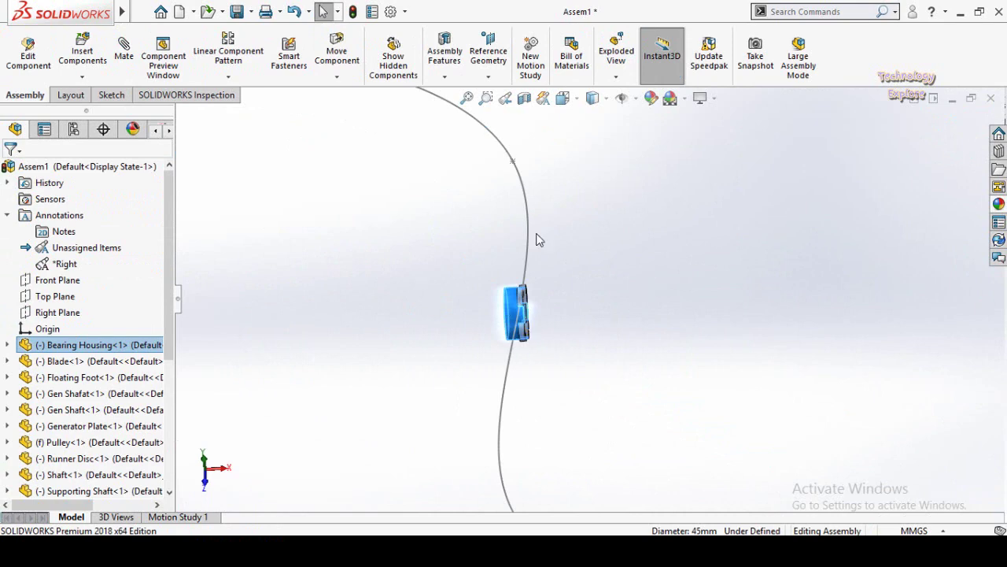
{"action": "left_click", "coordinate": [537, 240]}
{"action": "left_click", "coordinate": [457, 342]}
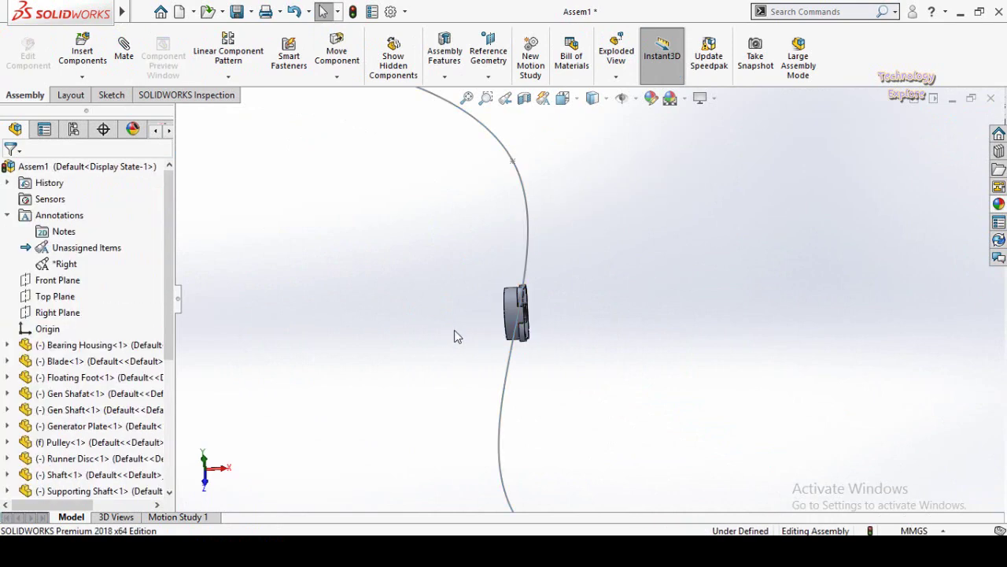
{"action": "mouse_move", "coordinate": [541, 323]}
{"action": "middle_mouse_down"}
{"action": "mouse_move", "coordinate": [524, 344]}
{"action": "mouse_move", "coordinate": [645, 377]}
{"action": "mouse_move", "coordinate": [686, 354]}
{"action": "middle_mouse_up"}
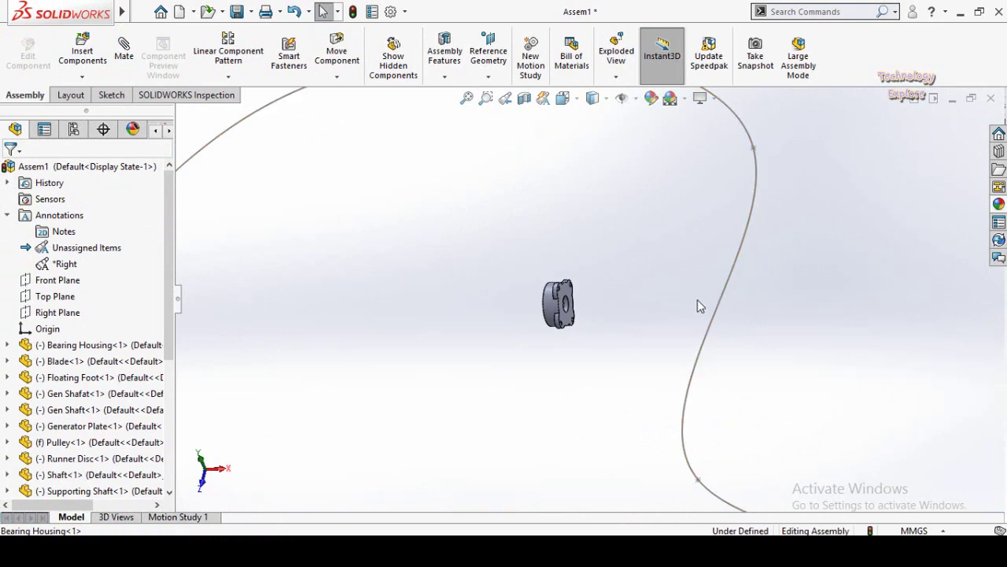
{"action": "left_click", "coordinate": [732, 279]}
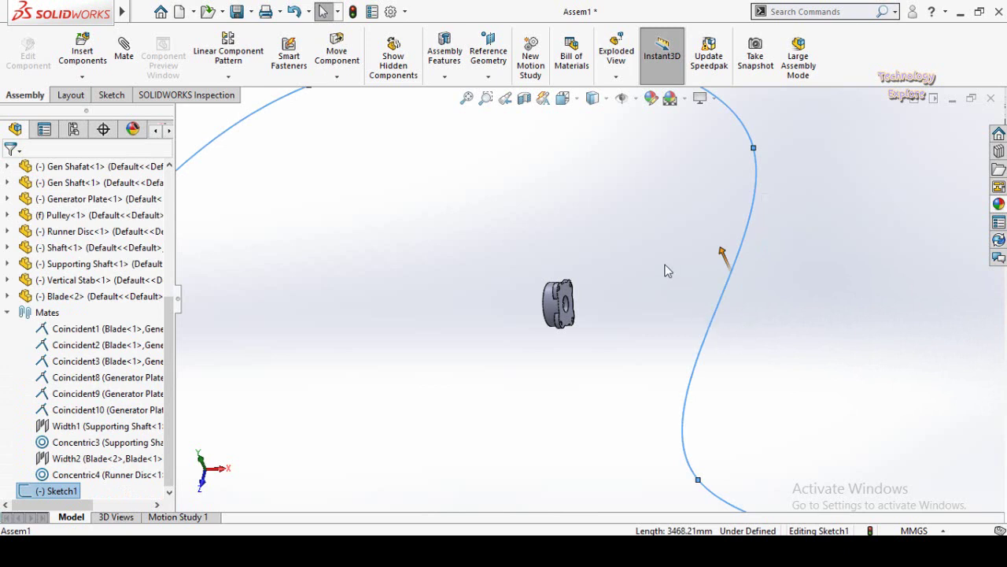
{"action": "left_click", "coordinate": [658, 305]}
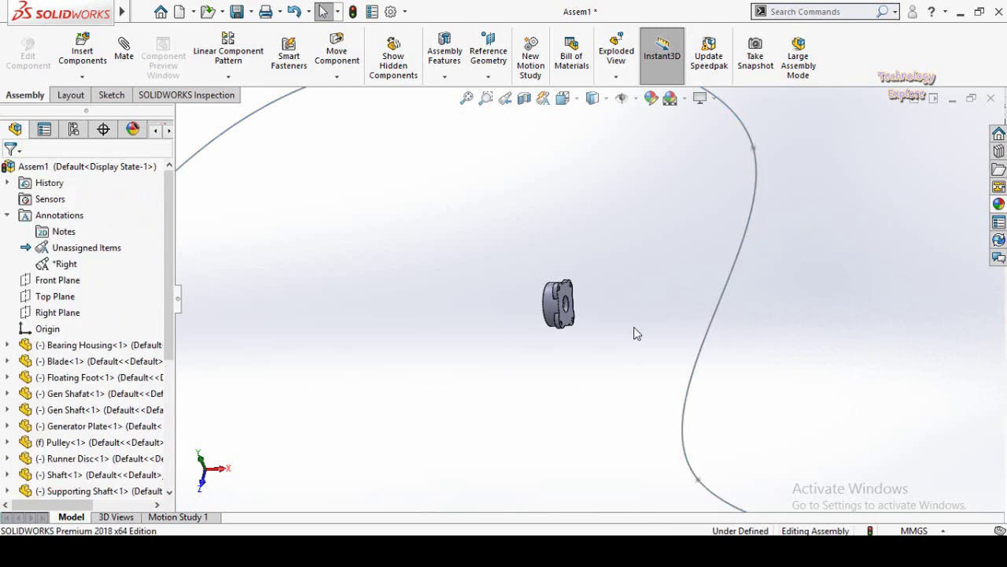
{"action": "scroll", "coordinate": [612, 331], "scroll_direction": "down", "scroll_amount": 3}
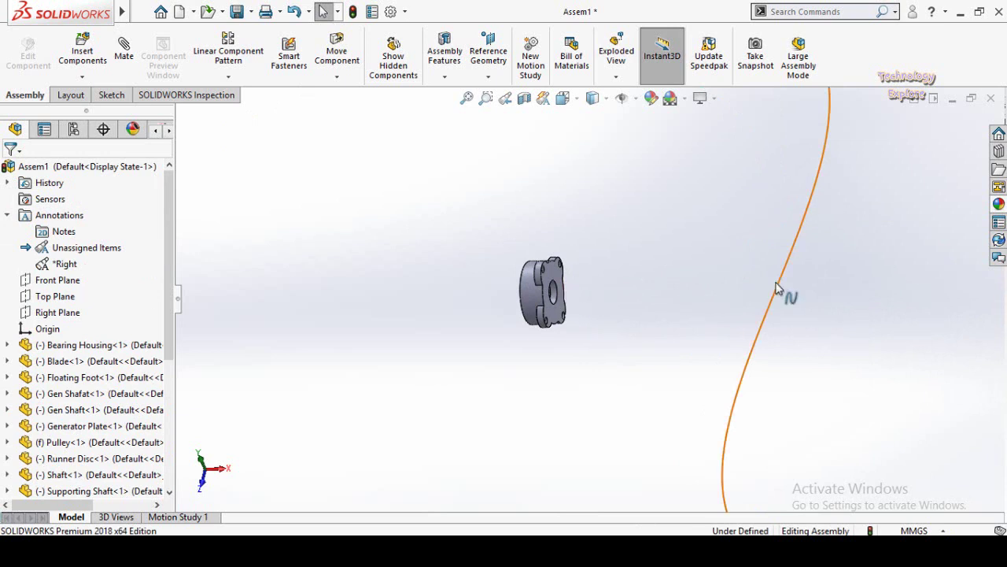
{"action": "scroll", "coordinate": [589, 332], "scroll_direction": "down", "scroll_amount": 3}
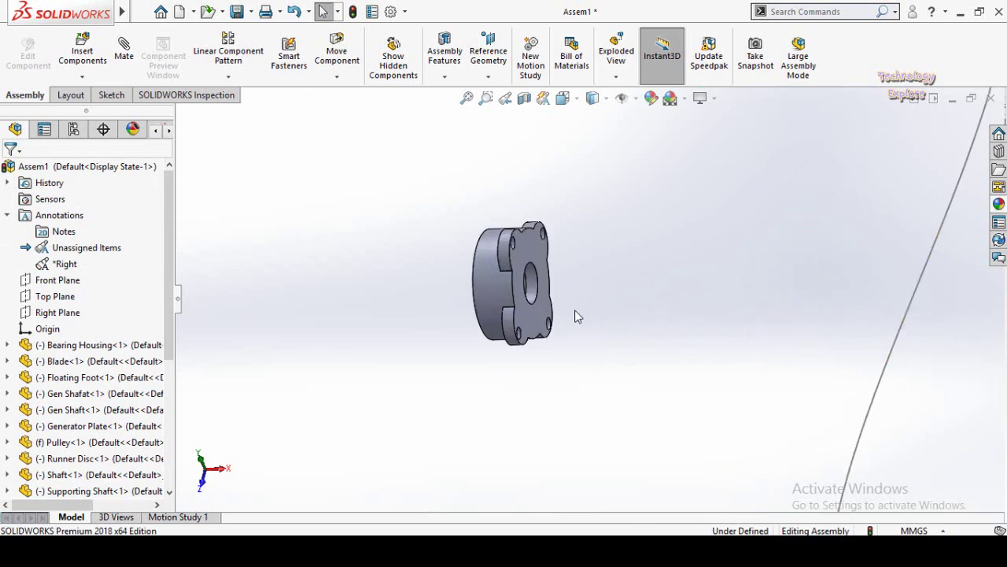
{"action": "left_click", "coordinate": [531, 319]}
{"action": "left_click", "coordinate": [574, 227]}
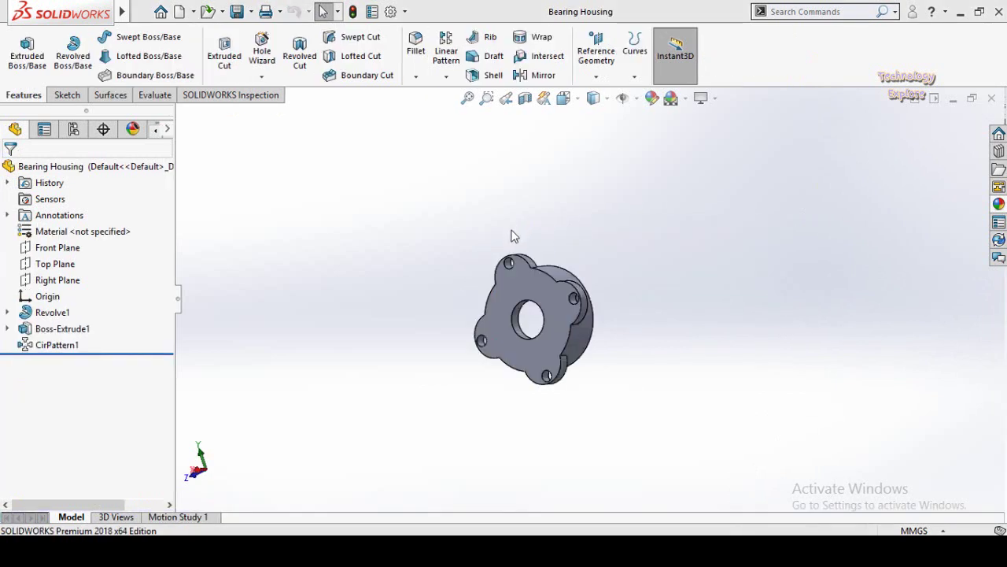
{"action": "left_click", "coordinate": [991, 98]}
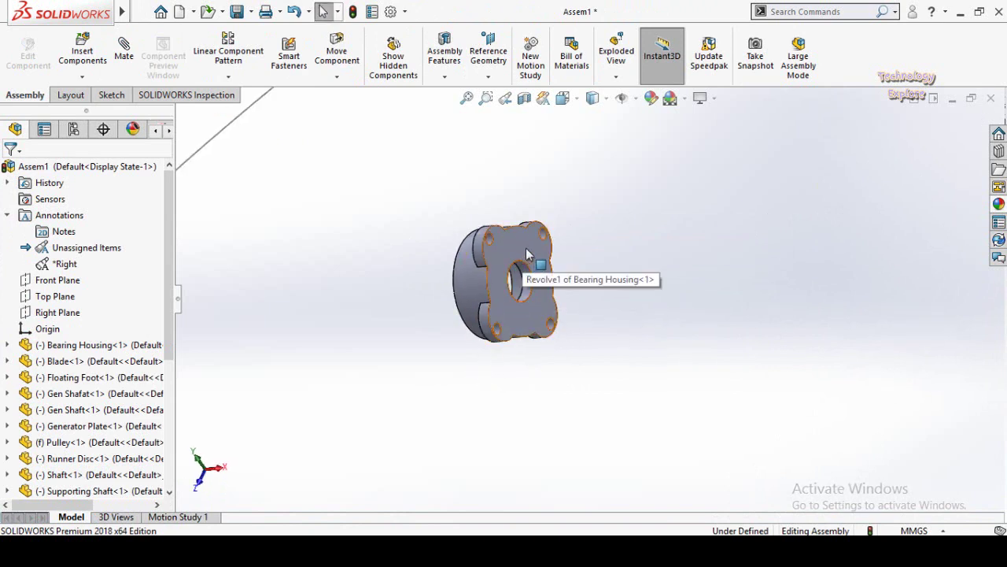
{"action": "scroll", "coordinate": [563, 326], "scroll_direction": "up", "scroll_amount": 4}
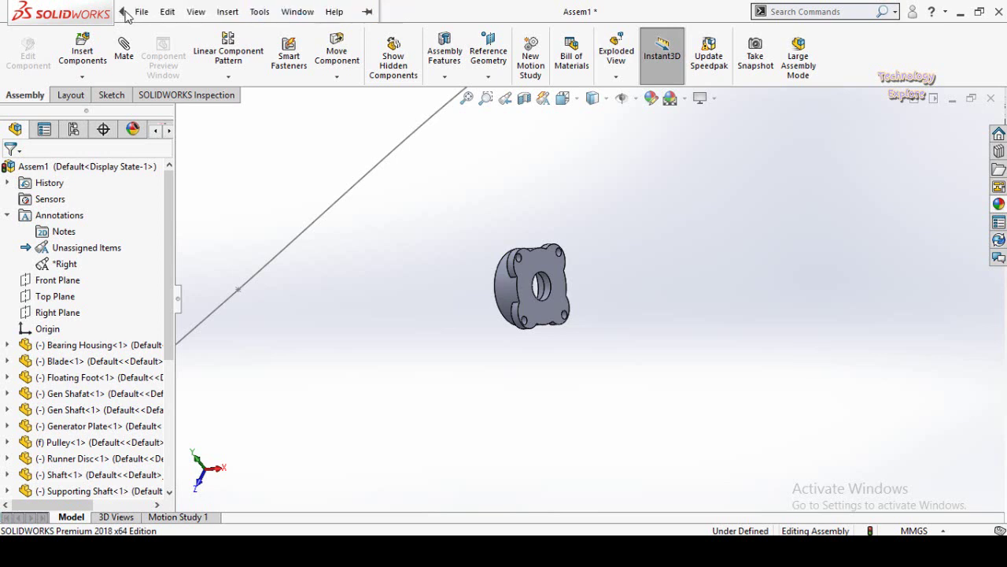
{"action": "left_click", "coordinate": [141, 11]}
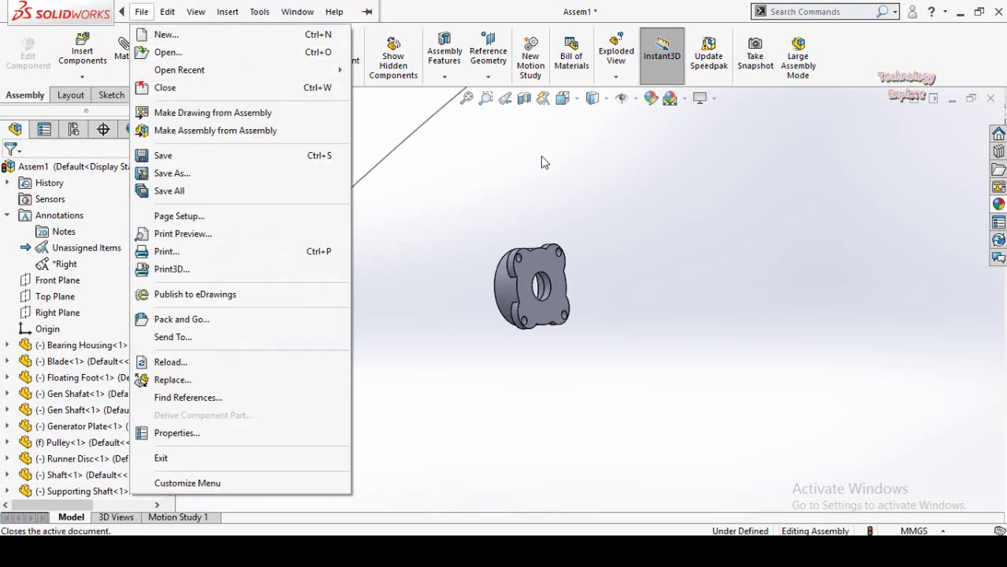
{"action": "left_click", "coordinate": [573, 229]}
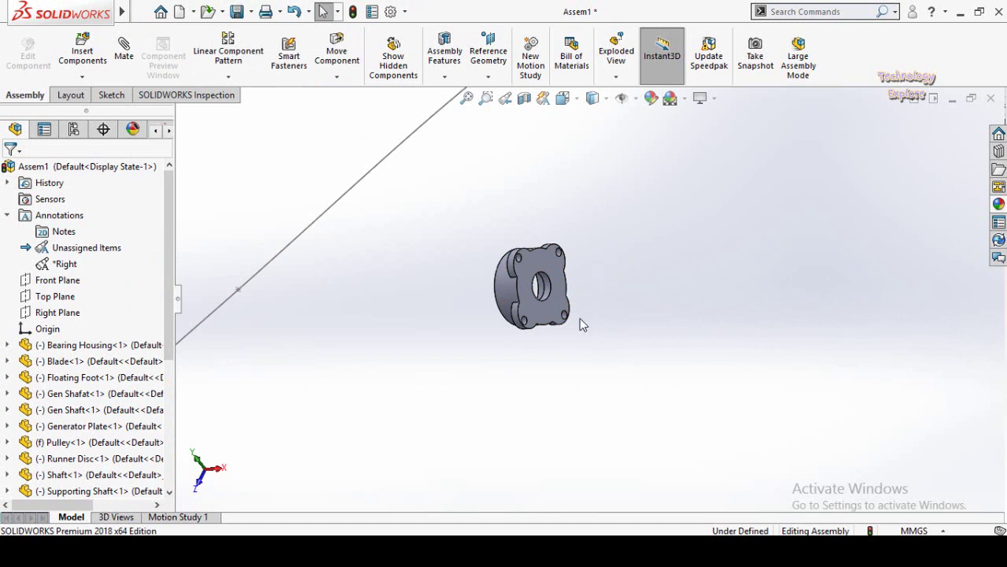
Open the Bearing Housing part from the assembly in its own window and turn its open cup side into view.
{"action": "left_click", "coordinate": [530, 303]}
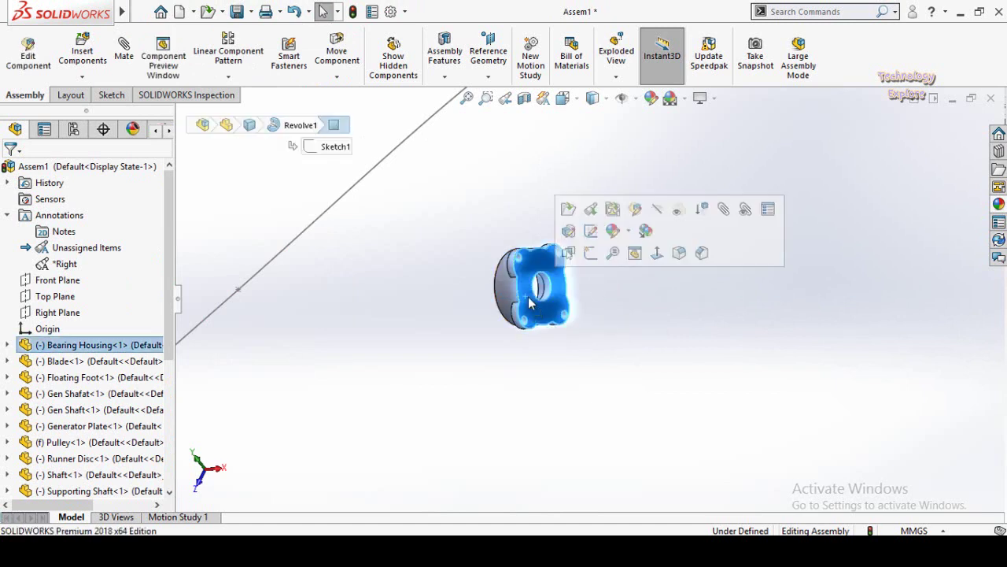
{"action": "left_click", "coordinate": [568, 209]}
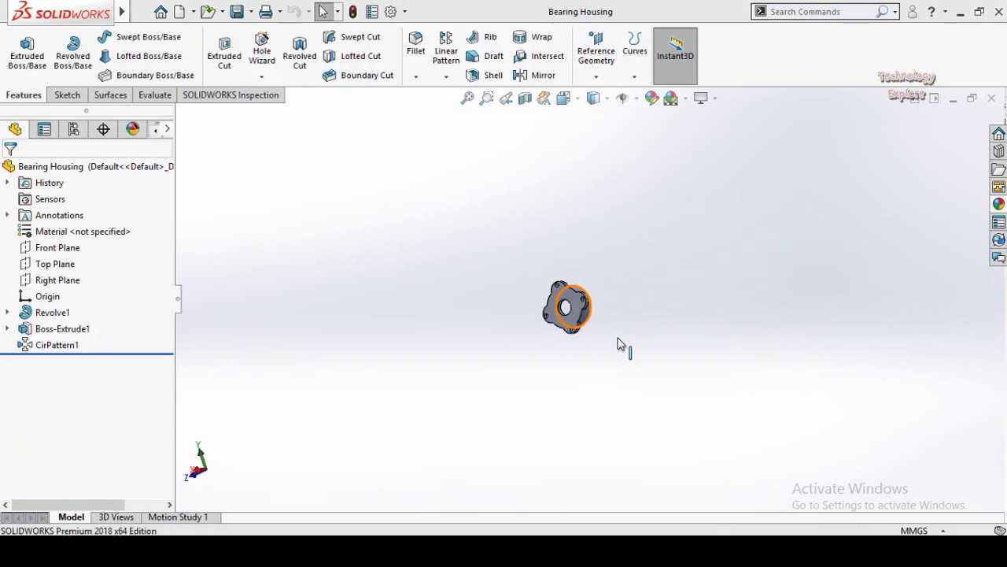
{"action": "middle_click_drag", "start_coordinate": [465, 339], "coordinate": [503, 247]}
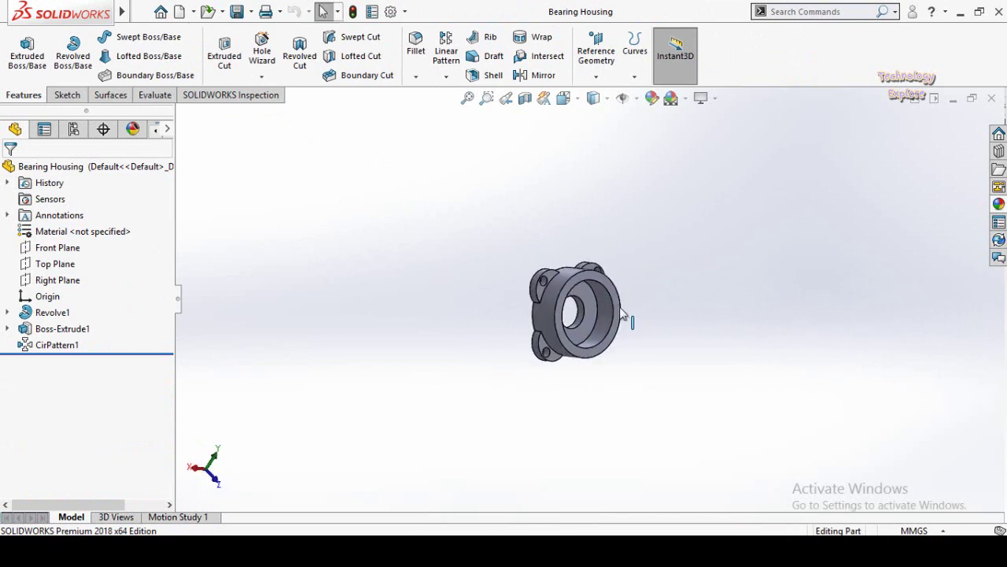
{"action": "scroll", "coordinate": [630, 355], "scroll_direction": "down", "scroll_amount": 2}
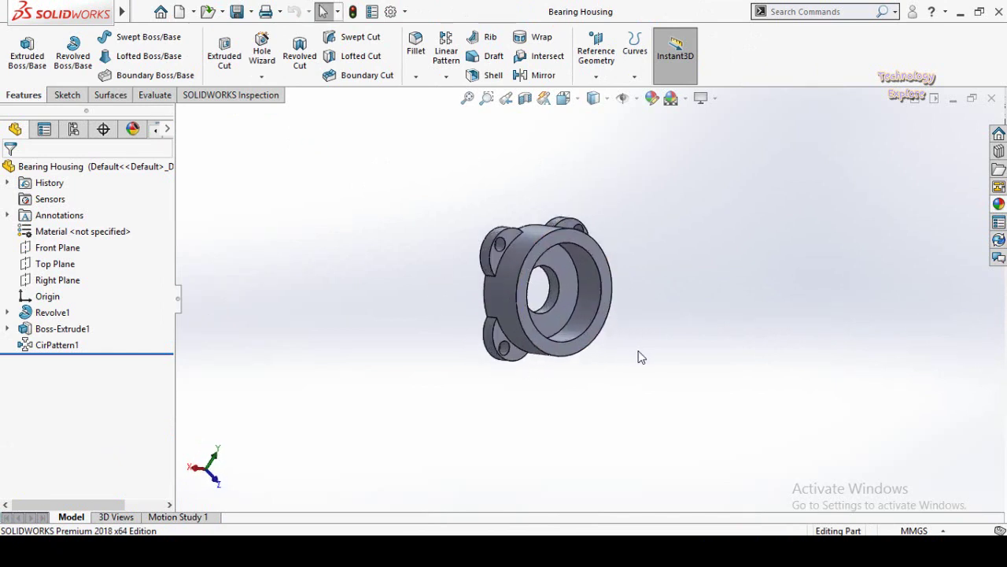
Sketch a single point at the origin on the ring face at the bearing housing's open end and close the sketch.
{"action": "left_click", "coordinate": [582, 348]}
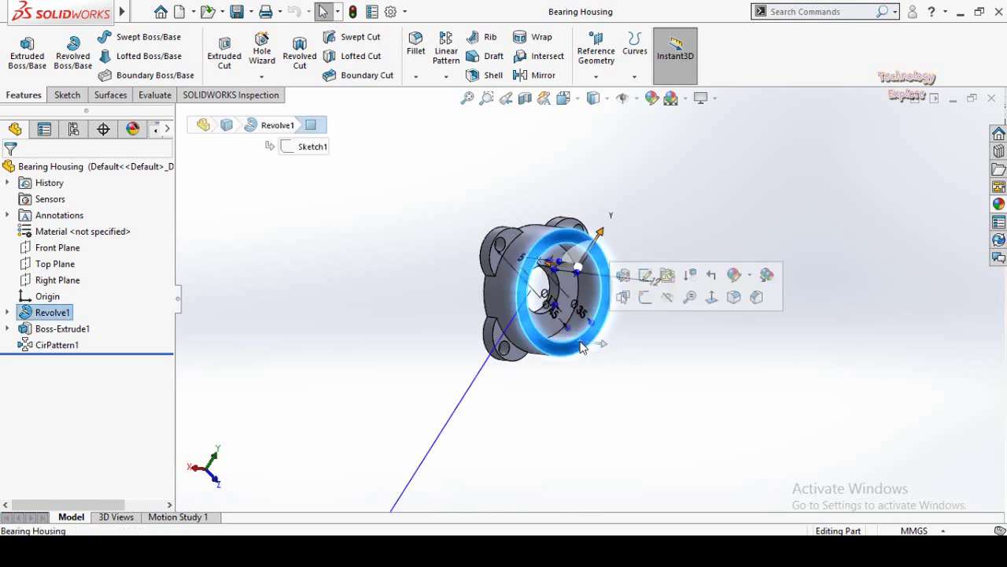
{"action": "left_click", "coordinate": [642, 299]}
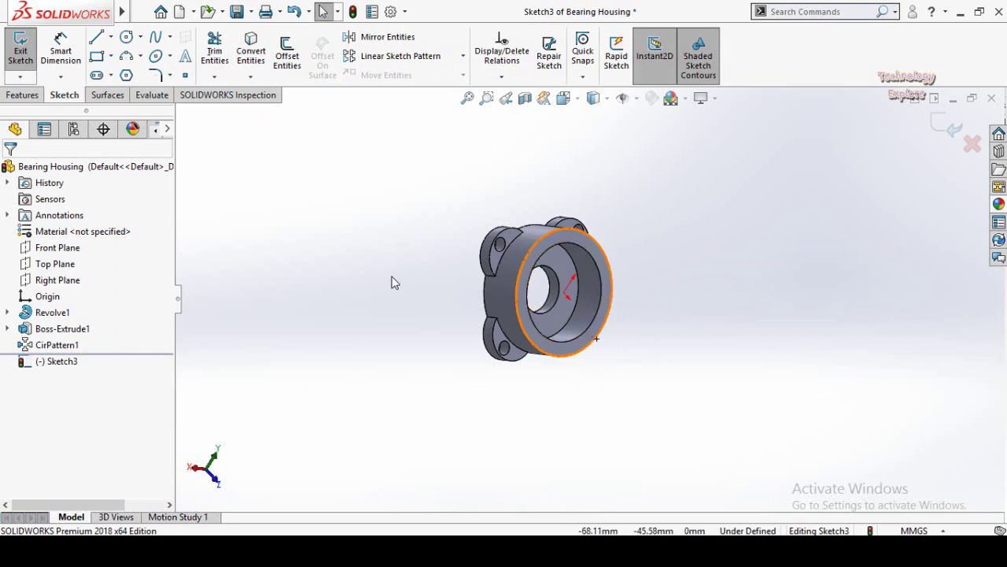
{"action": "key", "text": "ctrl+8"}
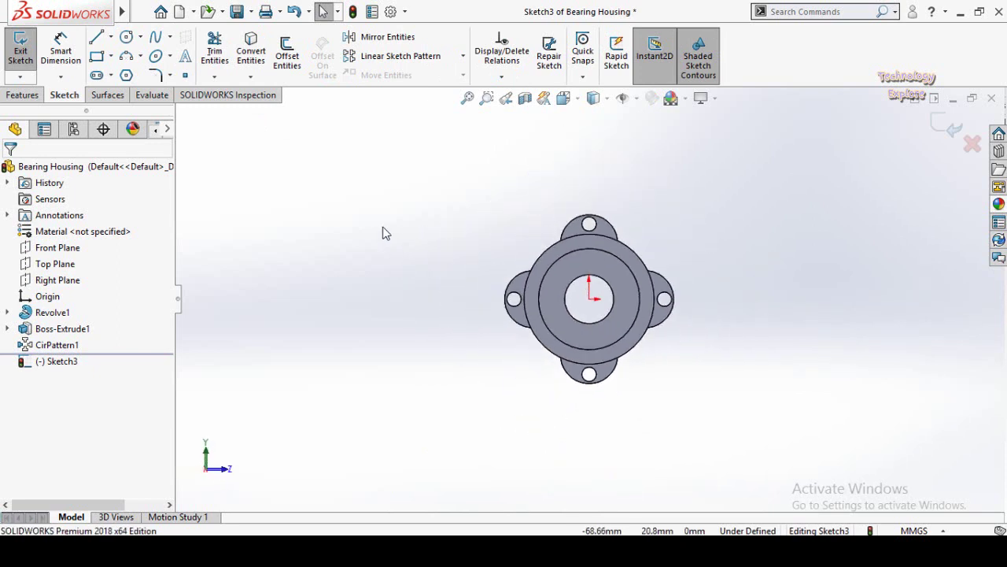
{"action": "left_click", "coordinate": [185, 74]}
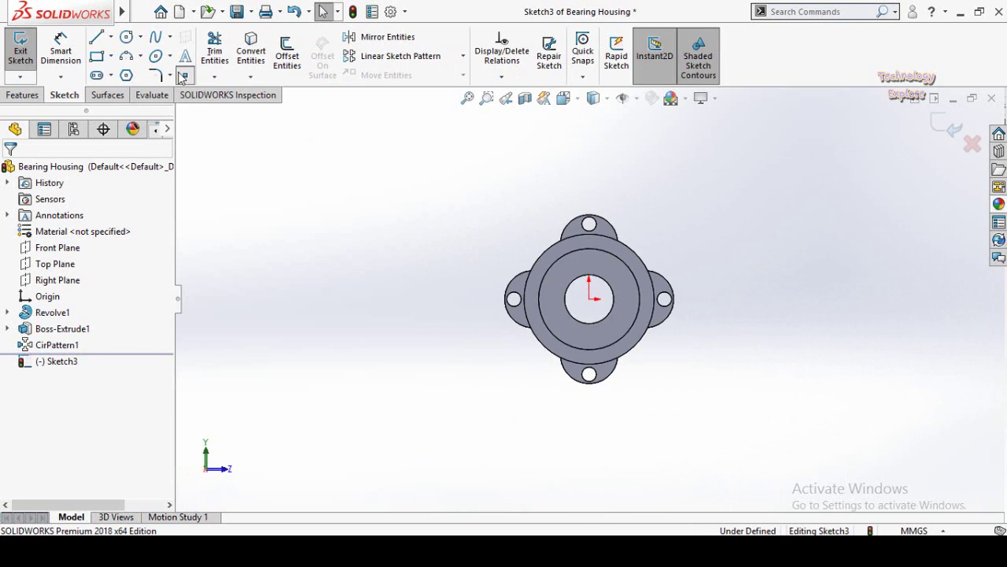
{"action": "left_click", "coordinate": [589, 299]}
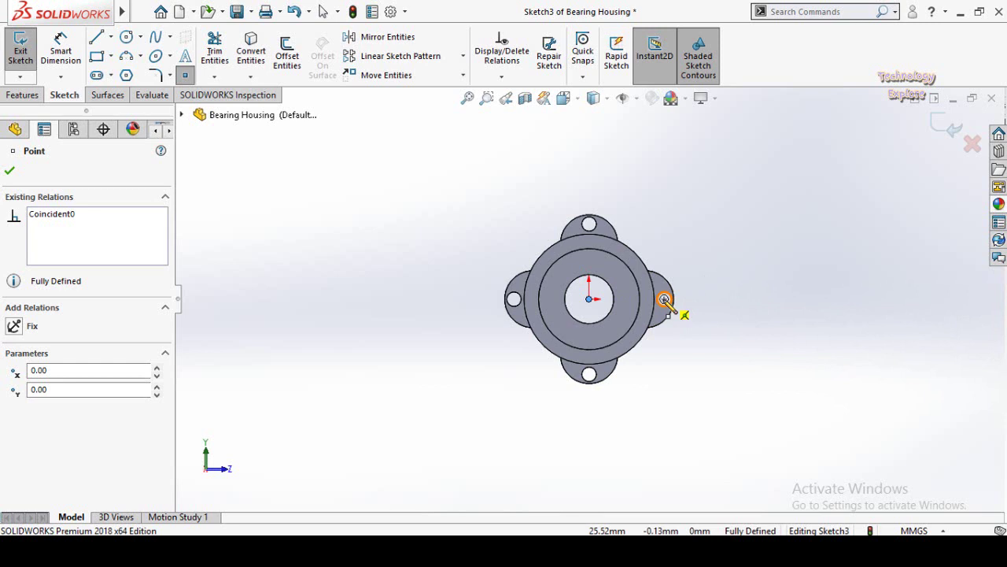
{"action": "key", "text": "Escape"}
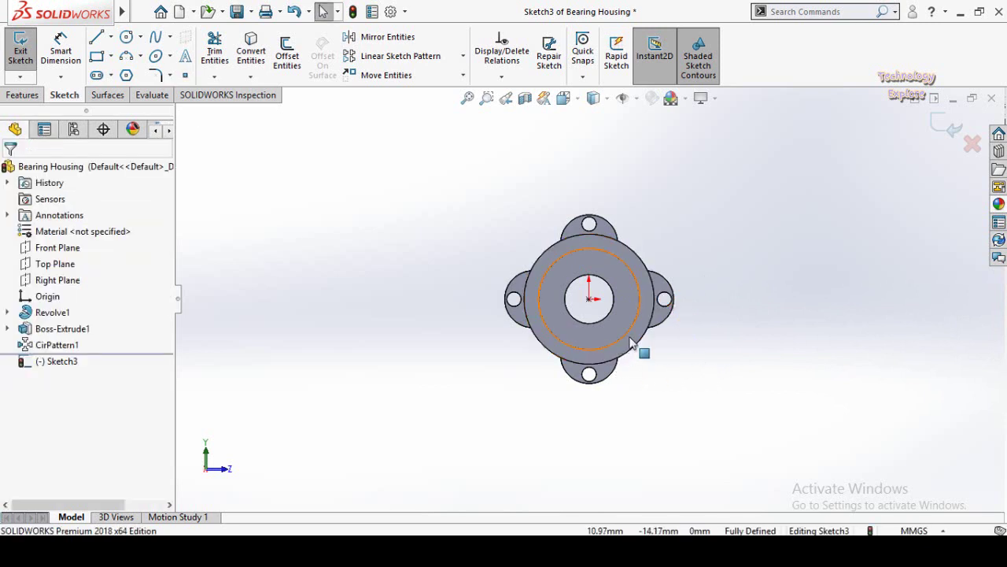
{"action": "left_click", "coordinate": [937, 129]}
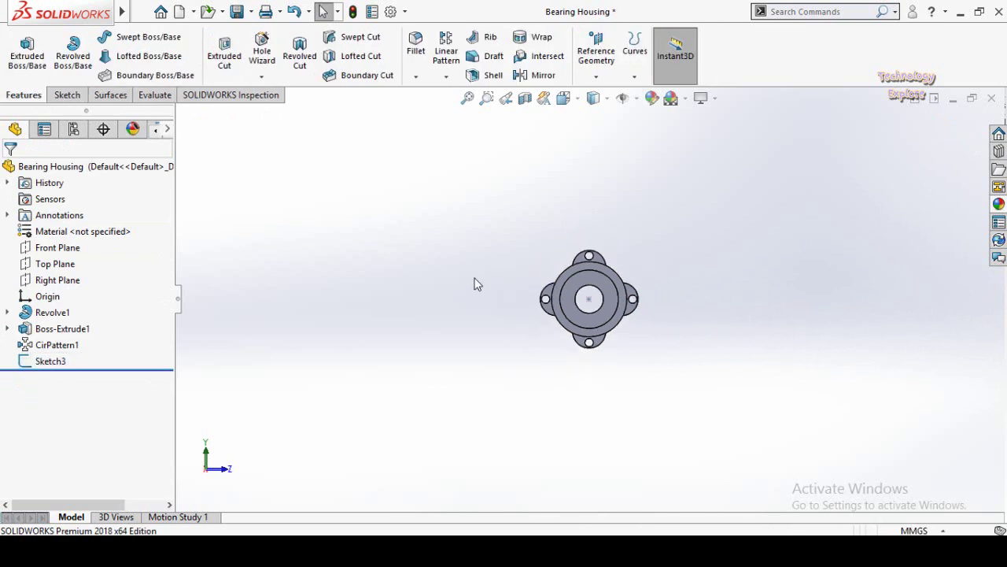
Sketch a point at the bore's centre on the bearing housing's flat flange face and exit the sketch.
{"action": "middle_click_drag", "start_coordinate": [476, 284], "coordinate": [570, 294]}
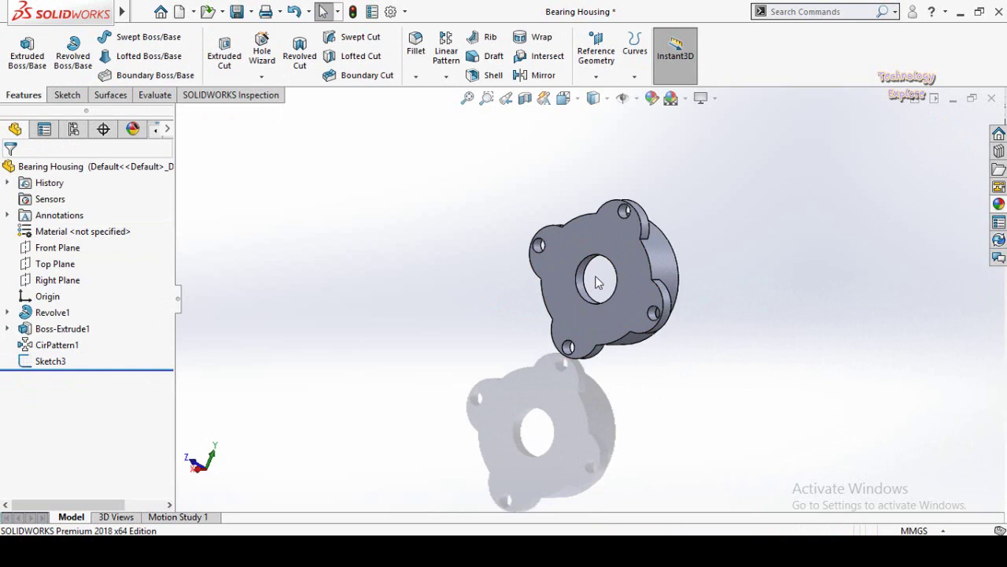
{"action": "left_click", "coordinate": [555, 283]}
{"action": "left_click", "coordinate": [621, 239]}
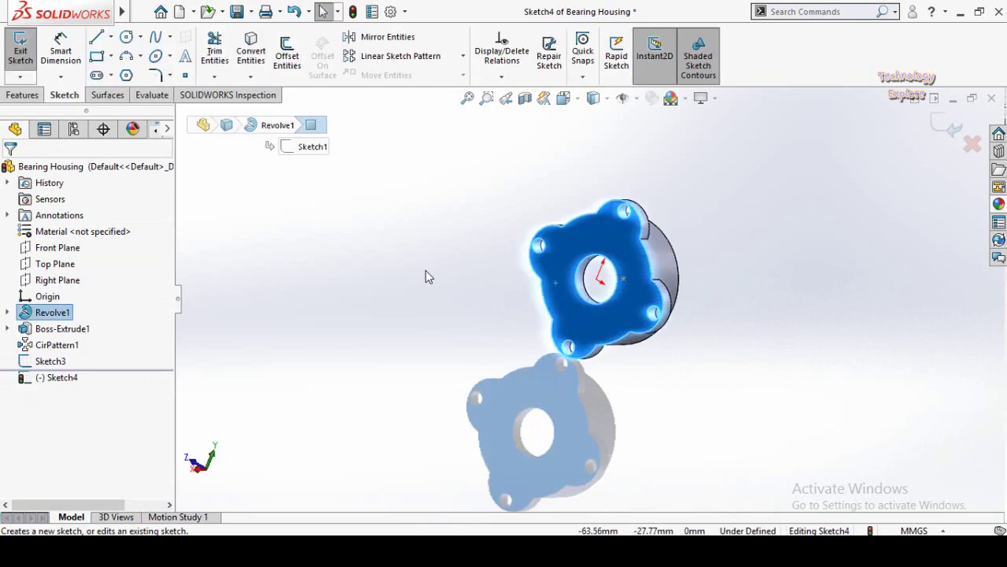
{"action": "left_click", "coordinate": [185, 74]}
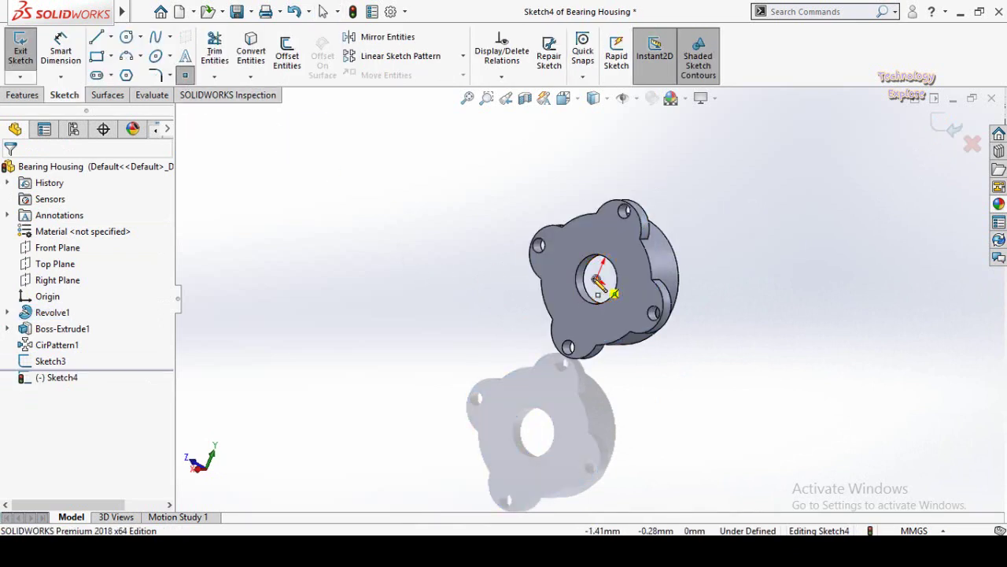
{"action": "left_click", "coordinate": [596, 280]}
{"action": "left_click", "coordinate": [953, 130]}
{"action": "left_click", "coordinate": [952, 129]}
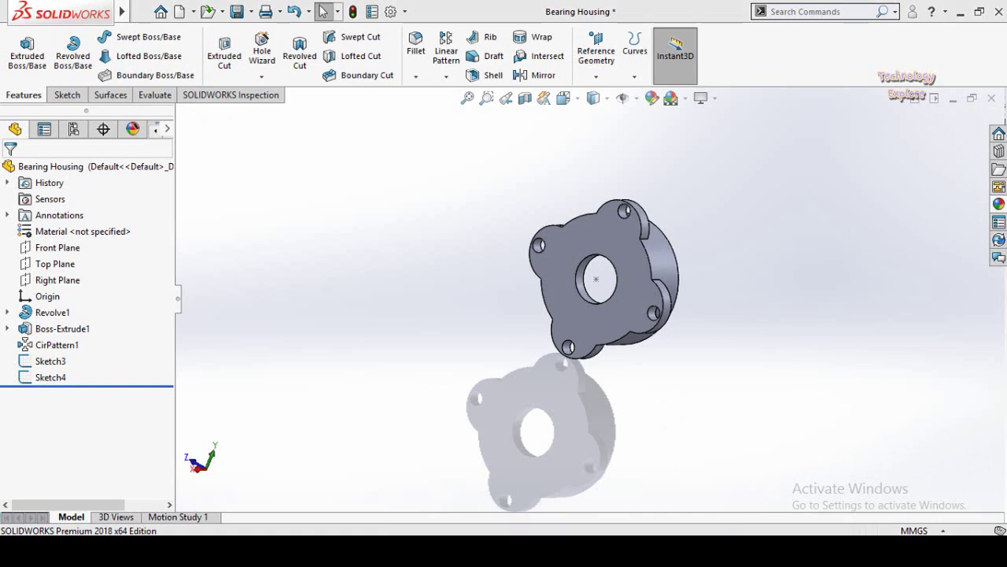
Switch back to the Assem1 assembly and inspect the two sketch points inside the bearing housing's bore.
{"action": "mouse_move", "coordinate": [571, 551]}
{"action": "left_click", "coordinate": [481, 490]}
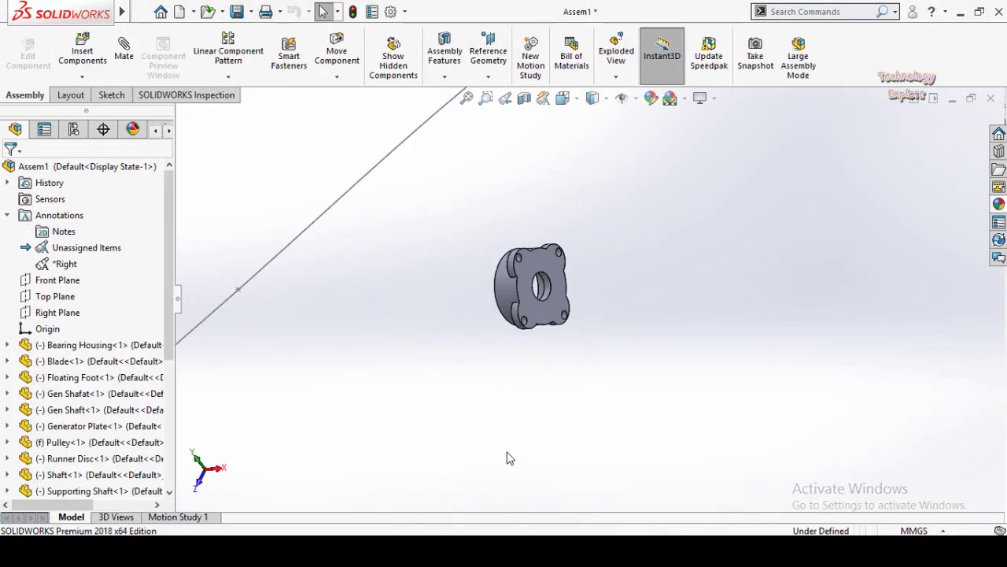
{"action": "middle_click_drag", "start_coordinate": [537, 367], "coordinate": [539, 314]}
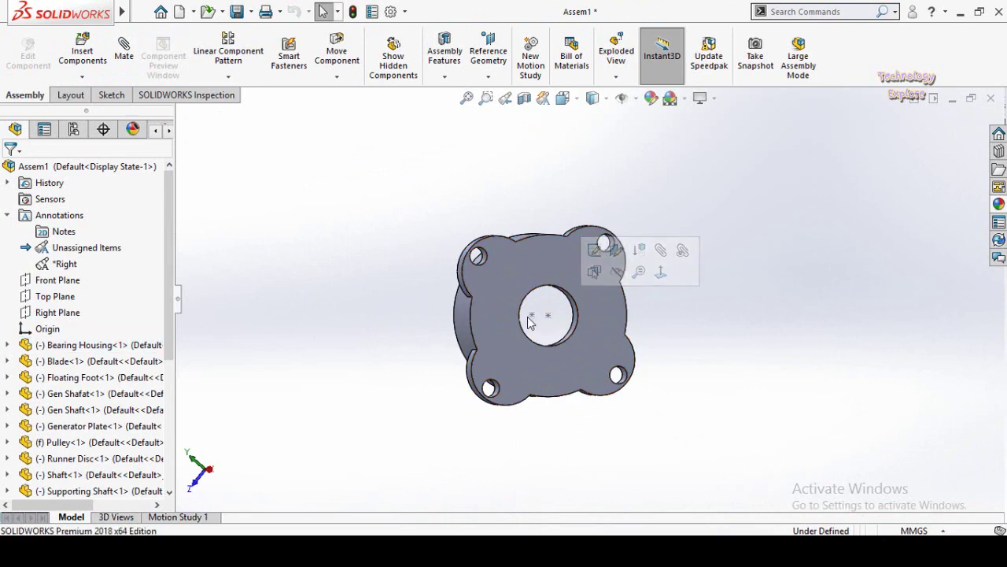
{"action": "left_click", "coordinate": [534, 325]}
{"action": "left_click", "coordinate": [443, 396]}
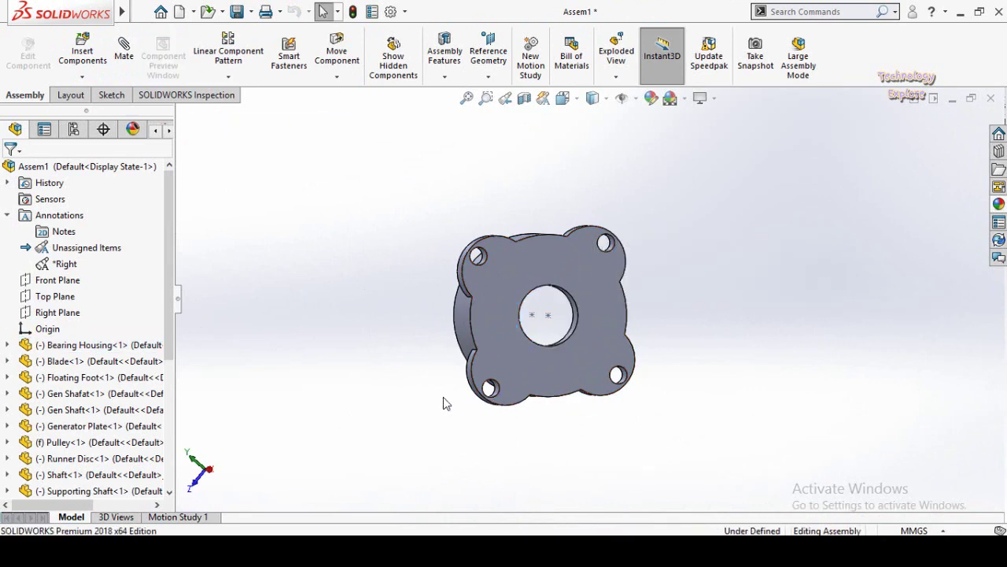
Move the bearing housing close to the closed spline path, beside one of its long curved sides.
{"action": "scroll", "coordinate": [440, 407], "scroll_direction": "up", "scroll_amount": 5}
{"action": "scroll", "coordinate": [441, 406], "scroll_direction": "up", "scroll_amount": 3}
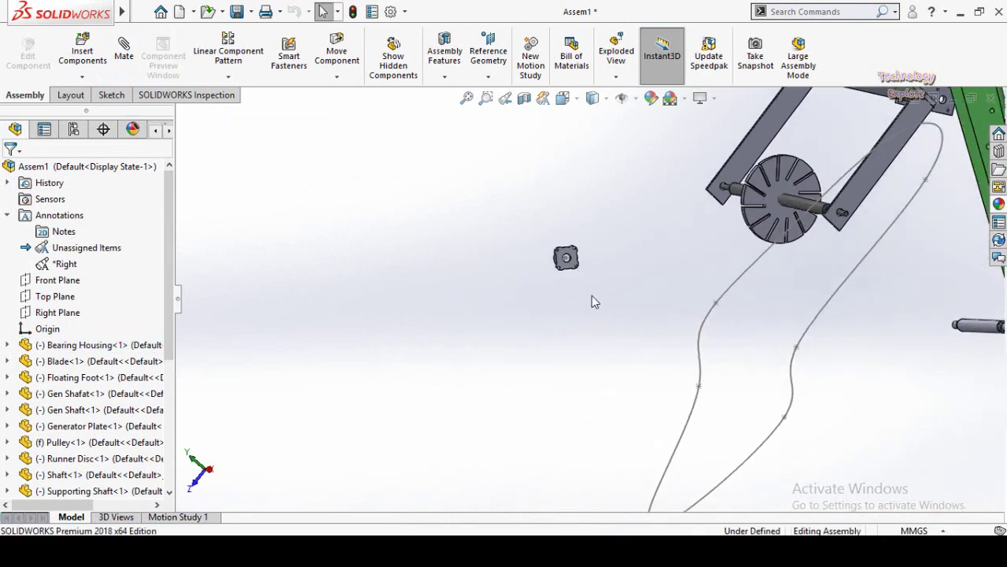
{"action": "left_click", "coordinate": [565, 262]}
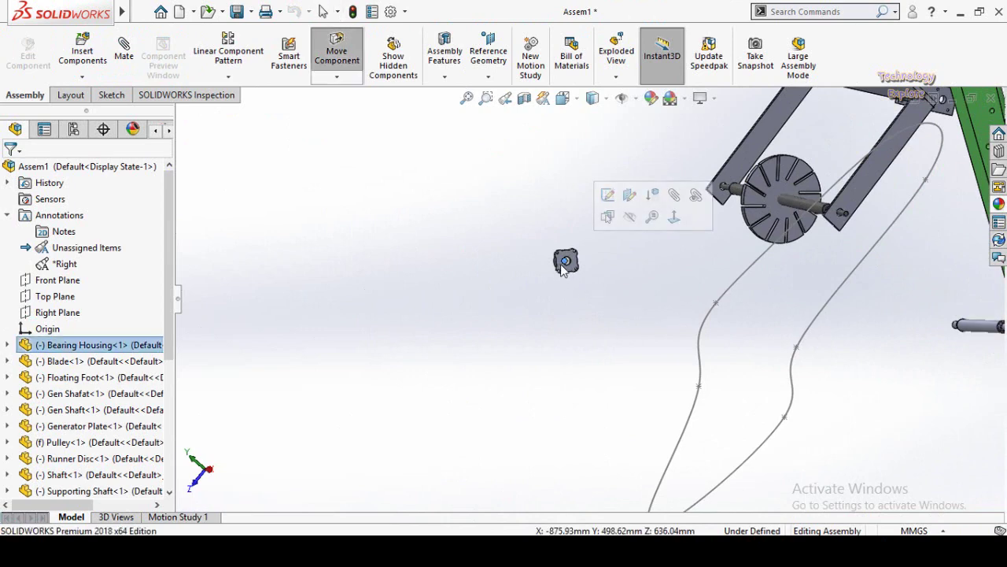
{"action": "left_click_drag", "start_coordinate": [565, 268], "coordinate": [676, 331]}
{"action": "scroll", "coordinate": [550, 286], "scroll_direction": "down", "scroll_amount": 3}
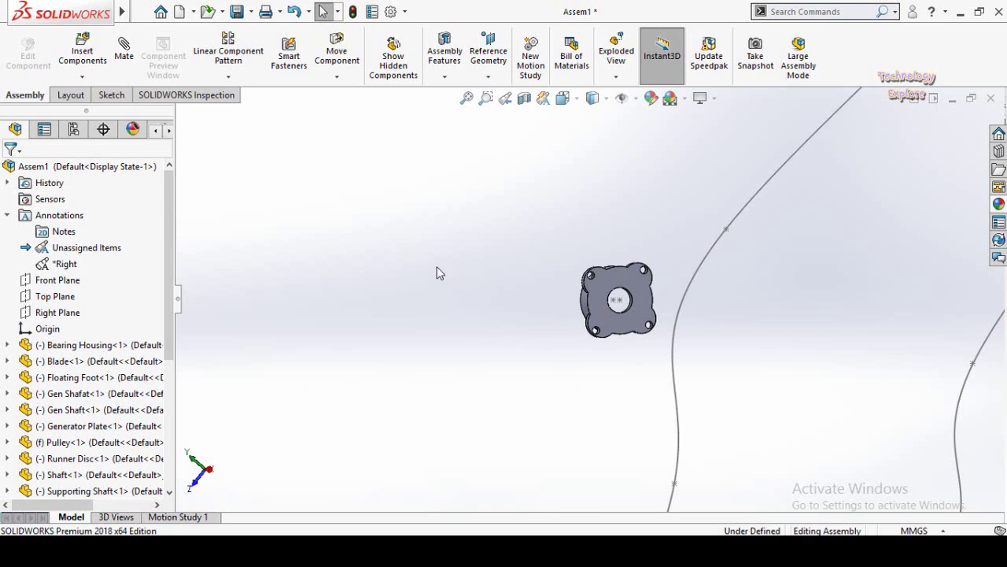
Start a Path Mate using the centre point on the bearing housing's flange face as the component vertex.
{"action": "left_click", "coordinate": [124, 48]}
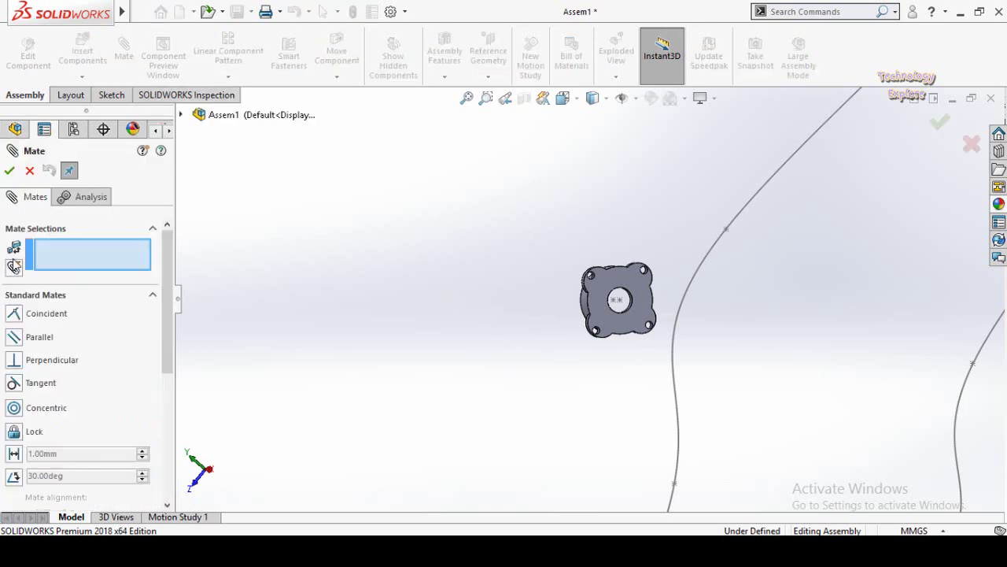
{"action": "scroll", "coordinate": [19, 342], "scroll_direction": "down", "scroll_amount": 3}
{"action": "scroll", "coordinate": [45, 391], "scroll_direction": "down", "scroll_amount": 3}
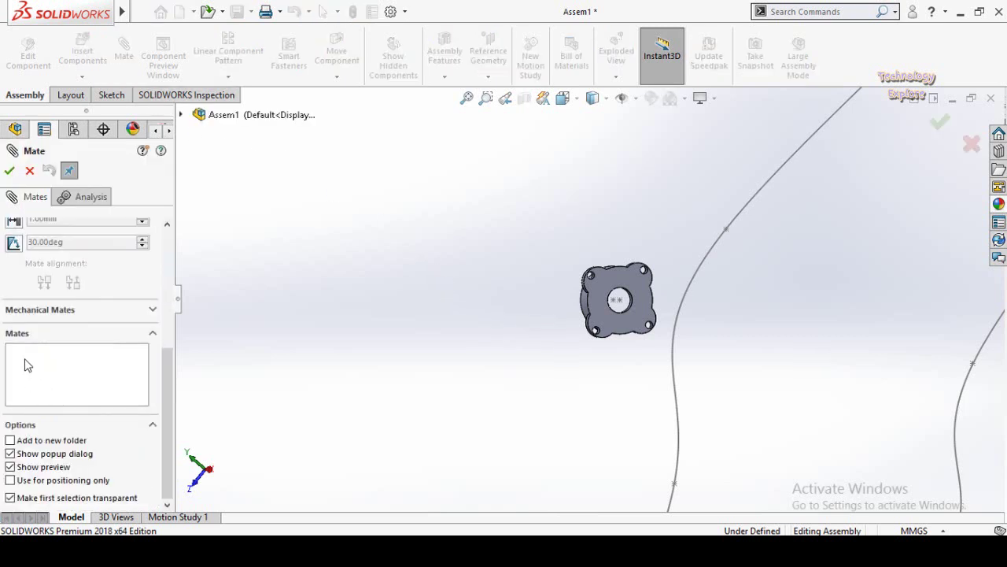
{"action": "left_click", "coordinate": [3, 282]}
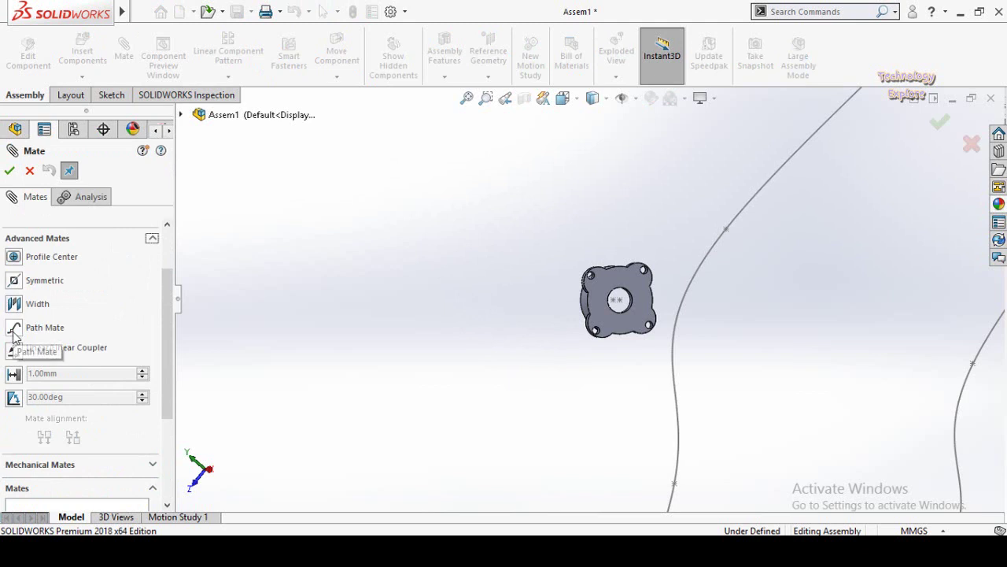
{"action": "left_click", "coordinate": [14, 329]}
{"action": "left_click_drag", "start_coordinate": [166, 321], "coordinate": [165, 296]}
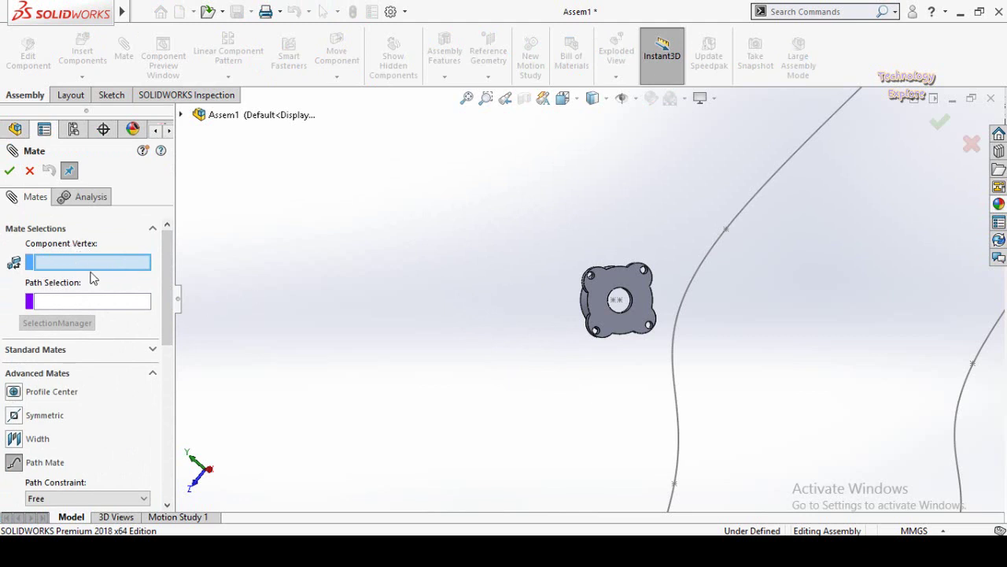
{"action": "scroll", "coordinate": [586, 315], "scroll_direction": "down", "scroll_amount": 4}
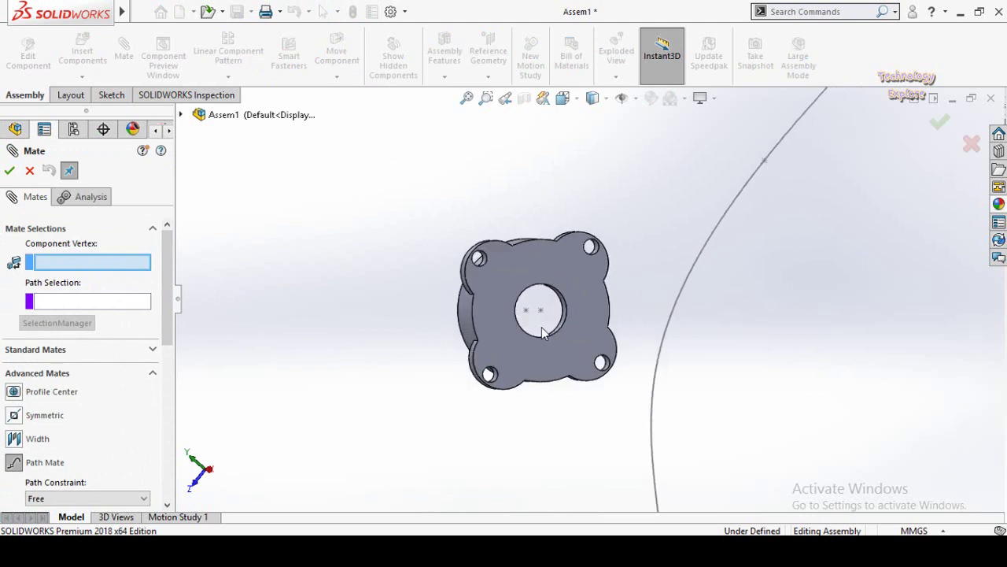
{"action": "left_click", "coordinate": [541, 311]}
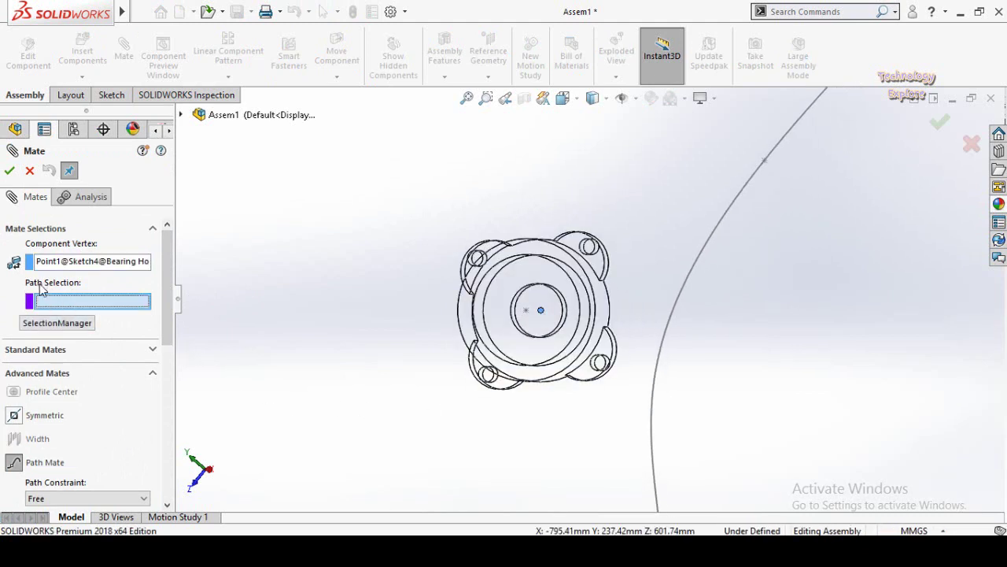
Pick the whole spline as a closed loop for the mate's path, apply the path mate and finish mating.
{"action": "scroll", "coordinate": [446, 302], "scroll_direction": "up", "scroll_amount": 3}
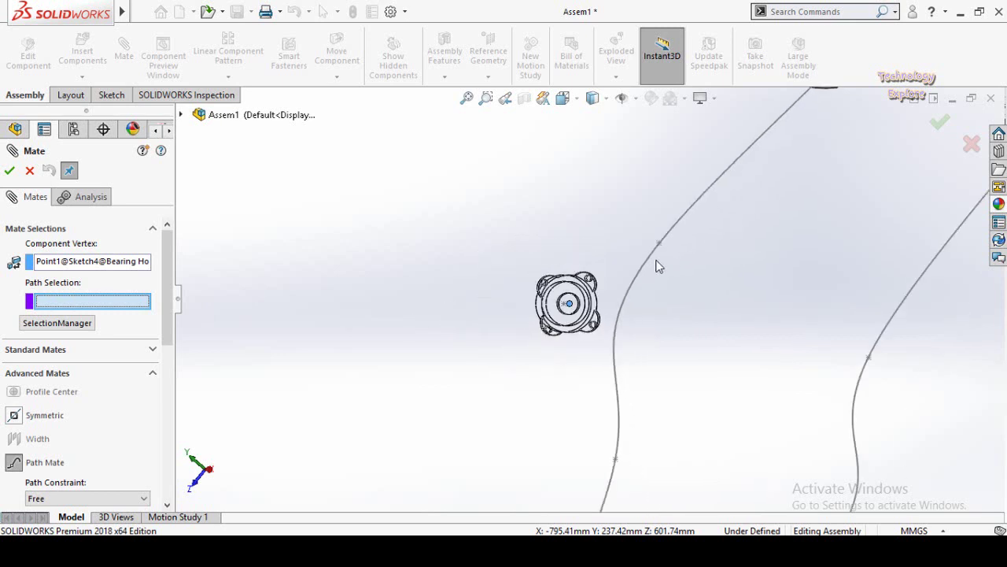
{"action": "scroll", "coordinate": [647, 268], "scroll_direction": "up", "scroll_amount": 5}
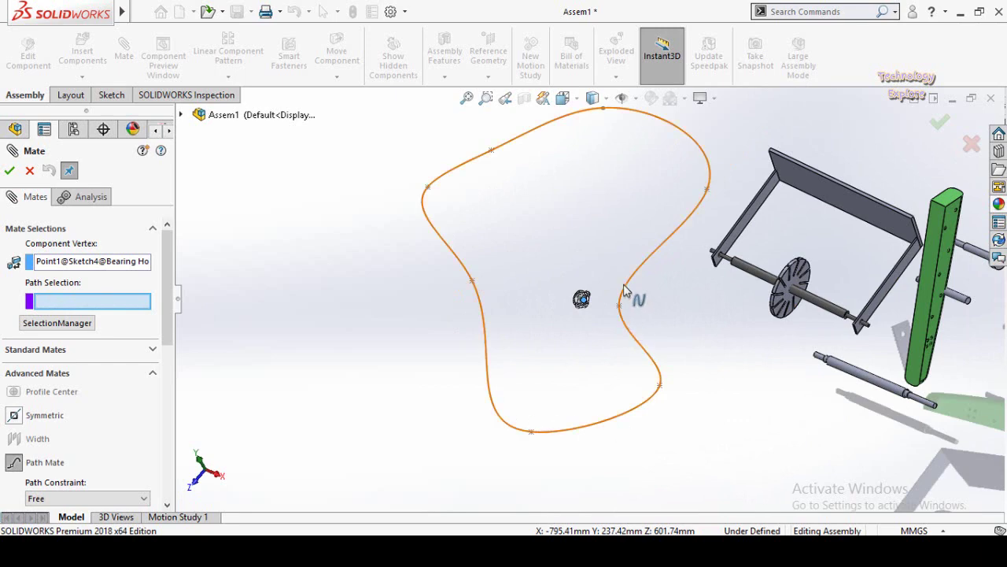
{"action": "scroll", "coordinate": [635, 307], "scroll_direction": "down", "scroll_amount": 3}
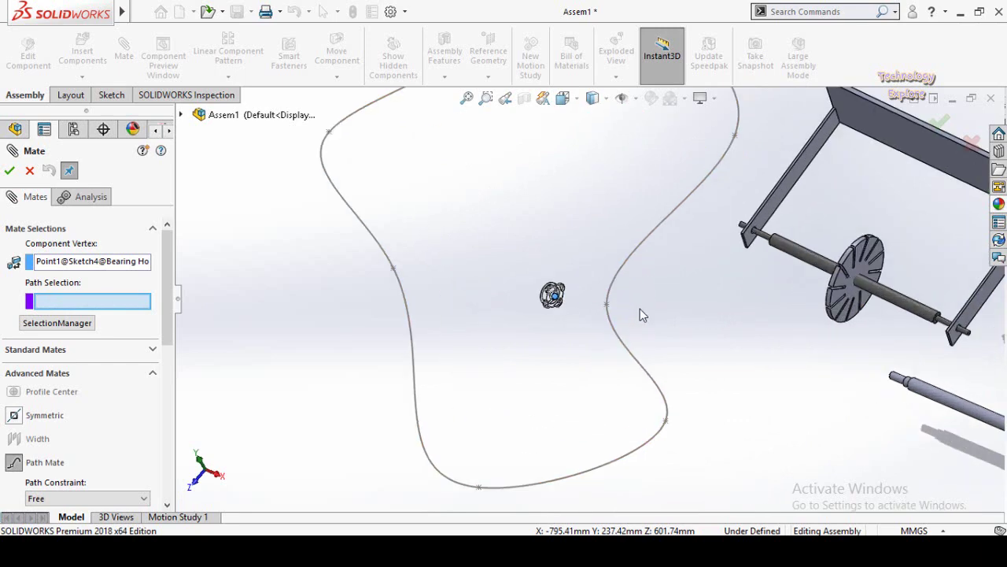
{"action": "scroll", "coordinate": [640, 311], "scroll_direction": "up", "scroll_amount": 2}
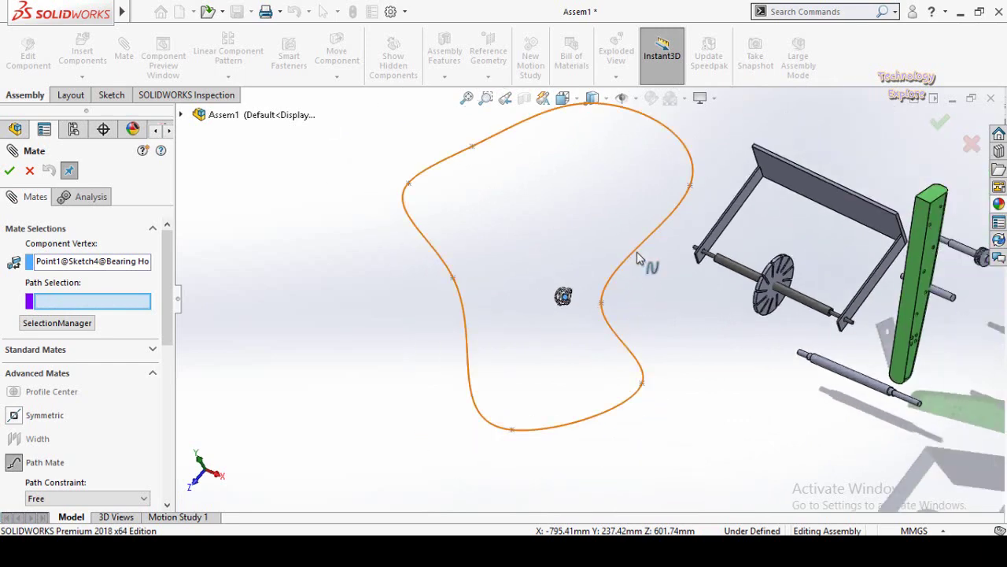
{"action": "left_click", "coordinate": [41, 324]}
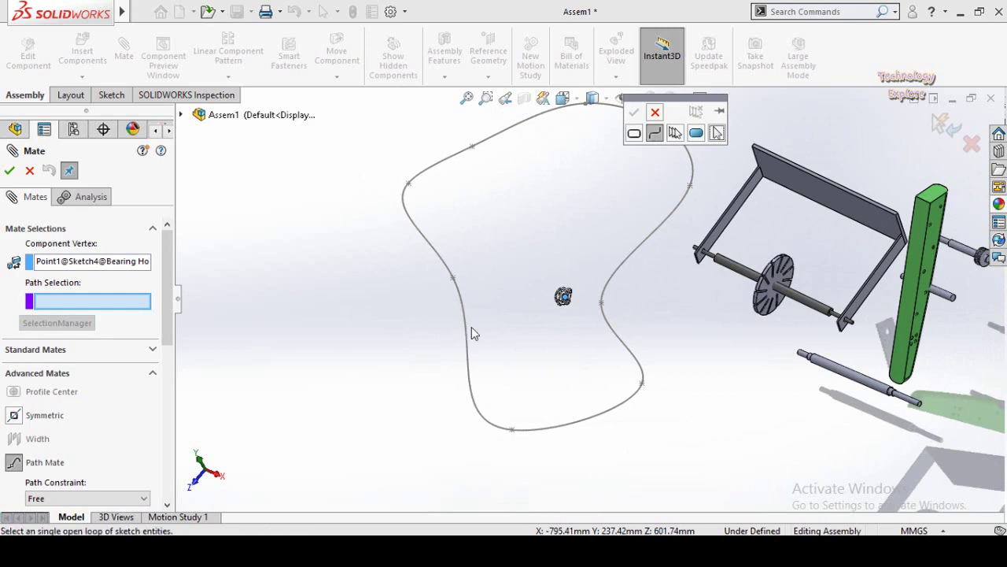
{"action": "left_click", "coordinate": [652, 135]}
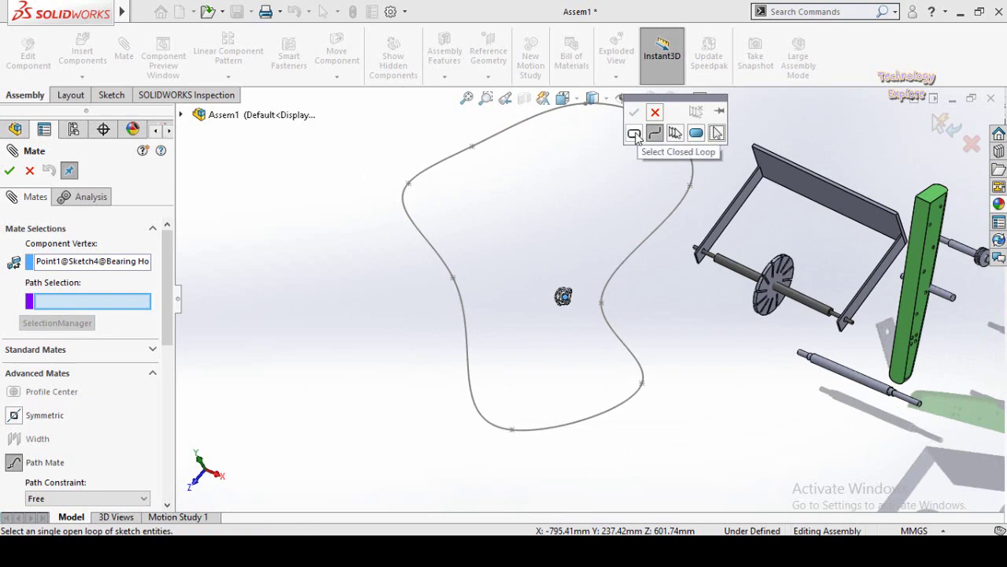
{"action": "left_click", "coordinate": [634, 135]}
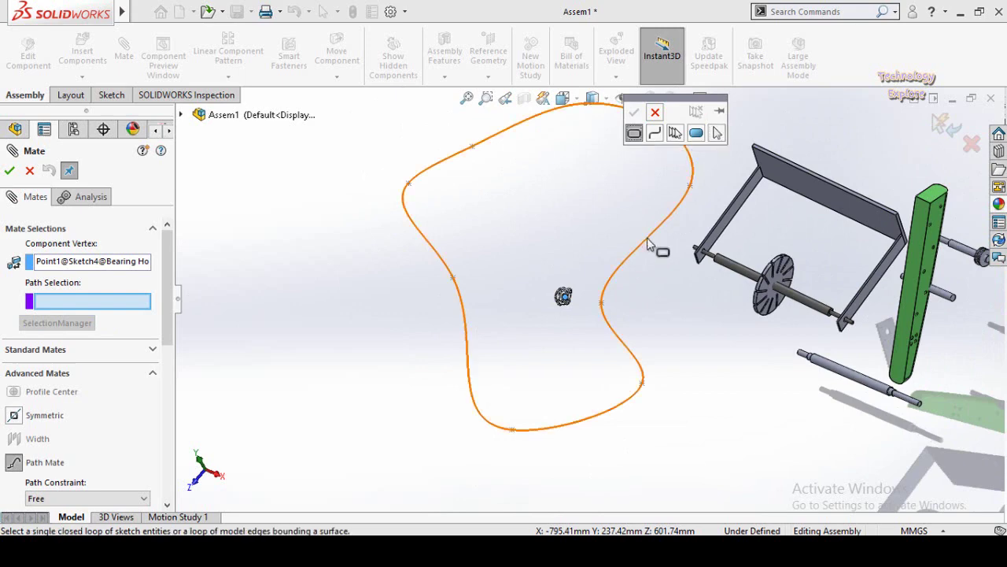
{"action": "left_click", "coordinate": [633, 135]}
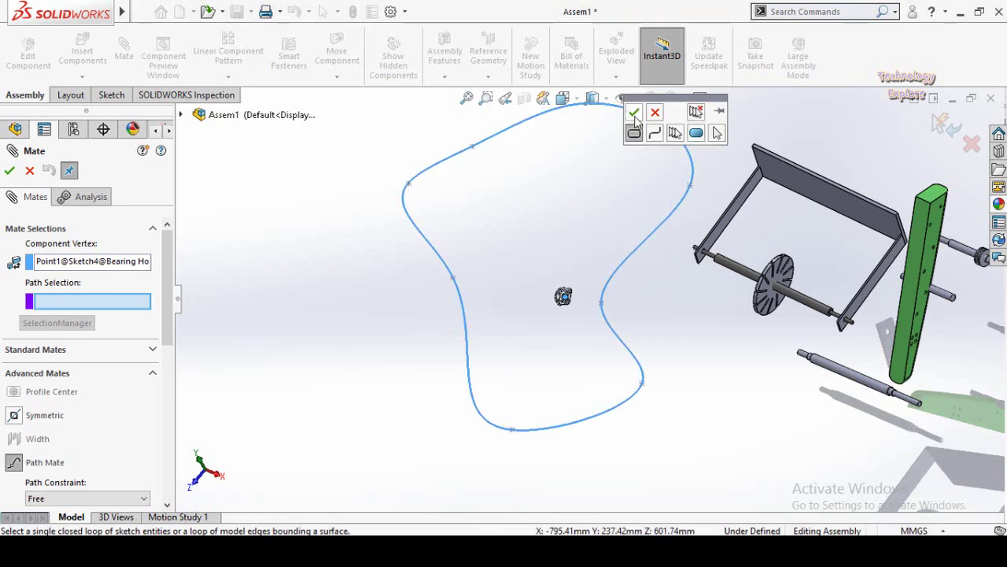
{"action": "left_click", "coordinate": [635, 115]}
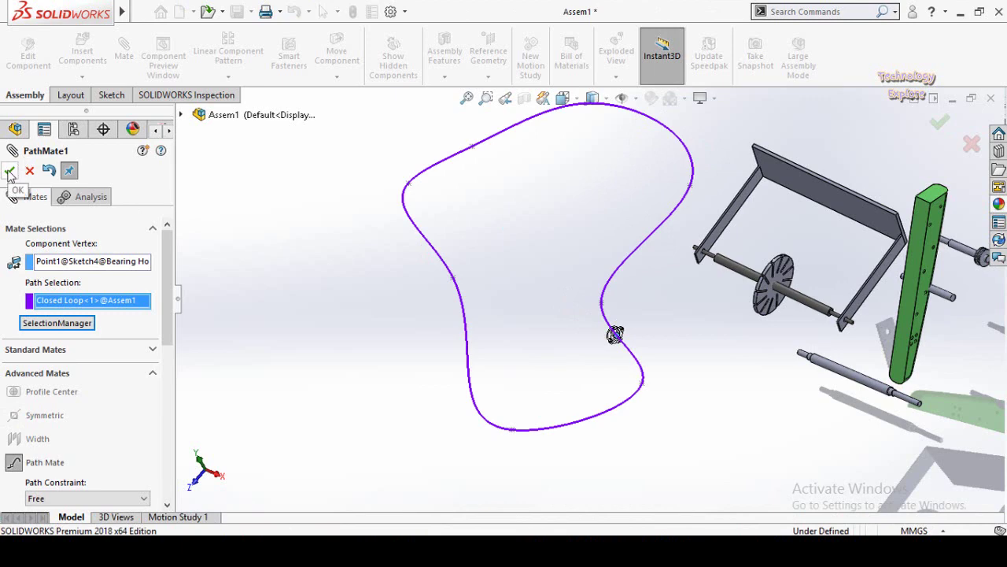
{"action": "left_click", "coordinate": [10, 171]}
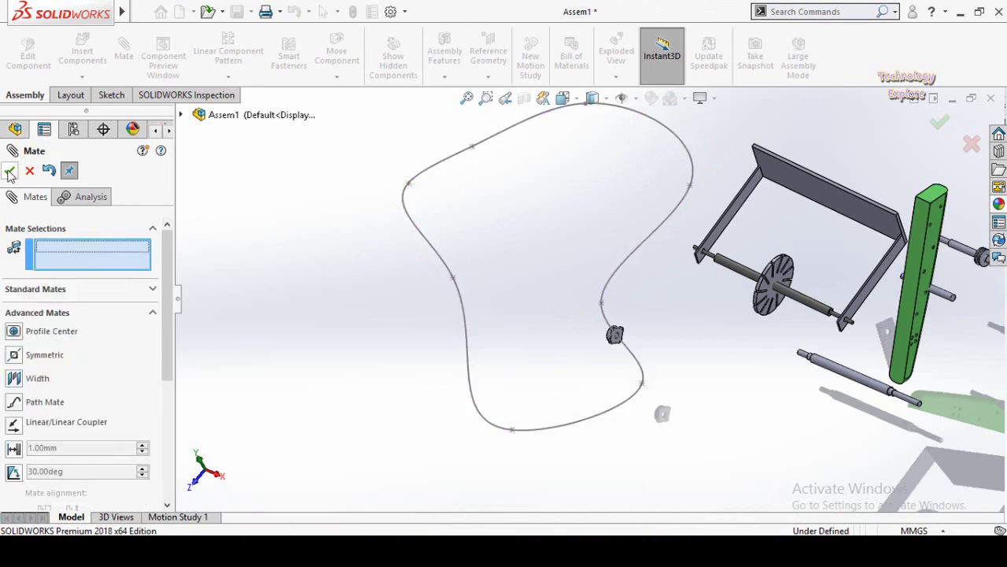
{"action": "left_click", "coordinate": [8, 169]}
Slide the bearing housing along the closed spline to test the path mate on its flange-face point.
{"action": "middle_click_drag", "start_coordinate": [544, 292], "coordinate": [636, 313]}
{"action": "scroll", "coordinate": [637, 317], "scroll_direction": "down", "scroll_amount": 5}
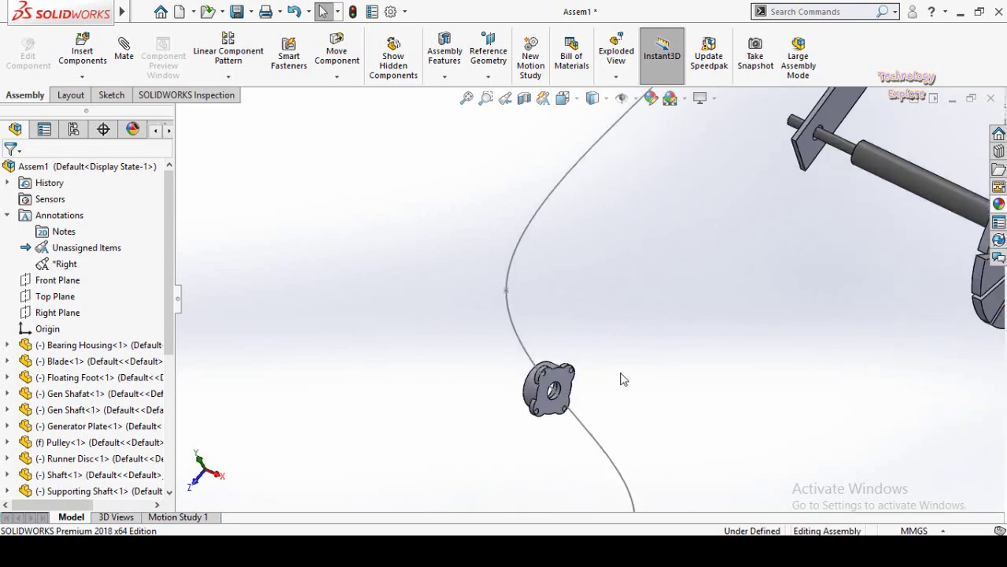
{"action": "scroll", "coordinate": [607, 385], "scroll_direction": "down", "scroll_amount": 3}
{"action": "left_click_drag", "start_coordinate": [553, 382], "coordinate": [423, 403]}
{"action": "middle_click_drag", "start_coordinate": [423, 403], "coordinate": [555, 491]}
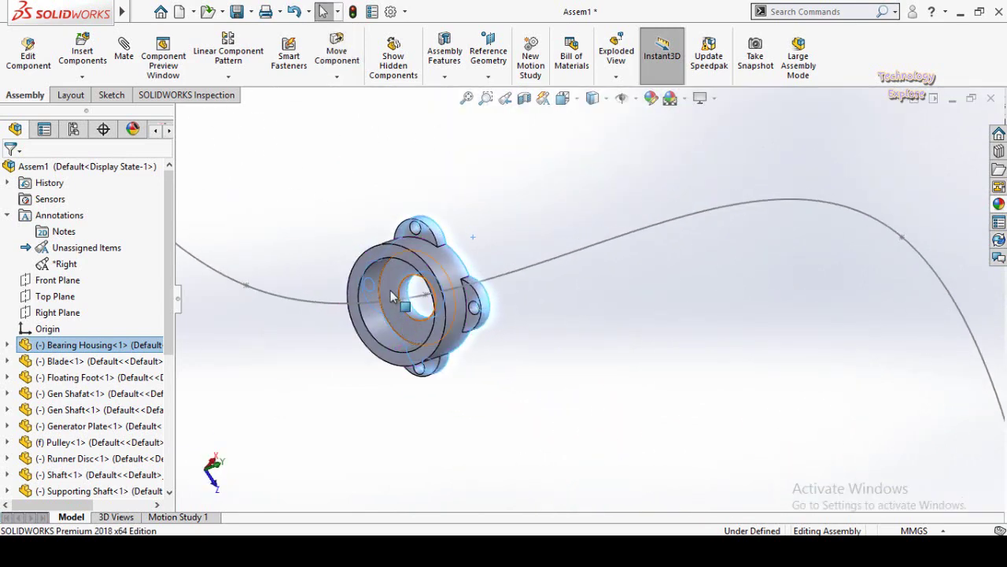
Test the bearing housing's free rotation using the centre point at its open end, and examine both points relative to the path.
{"action": "scroll", "coordinate": [474, 350], "scroll_direction": "down", "scroll_amount": 5}
{"action": "left_click", "coordinate": [476, 346]}
{"action": "left_click_drag", "start_coordinate": [483, 341], "coordinate": [478, 240]}
{"action": "left_click", "coordinate": [312, 393]}
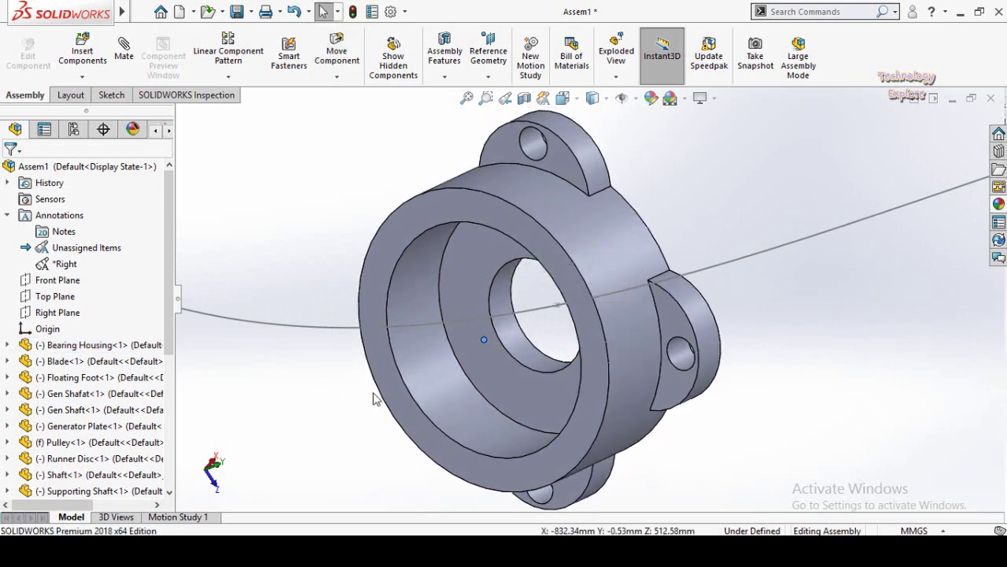
{"action": "scroll", "coordinate": [375, 403], "scroll_direction": "up", "scroll_amount": 3}
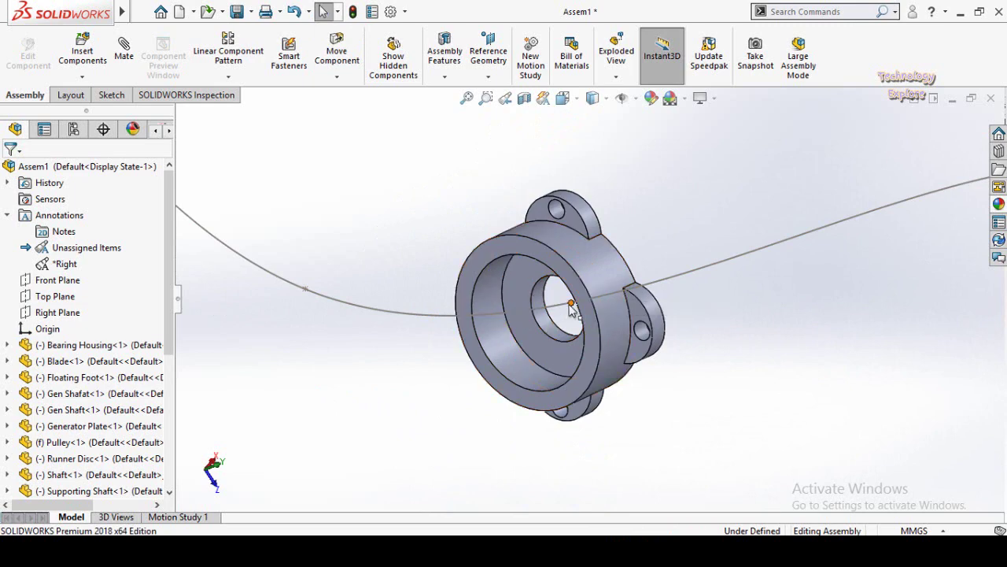
{"action": "middle_click_drag", "start_coordinate": [553, 323], "coordinate": [564, 326]}
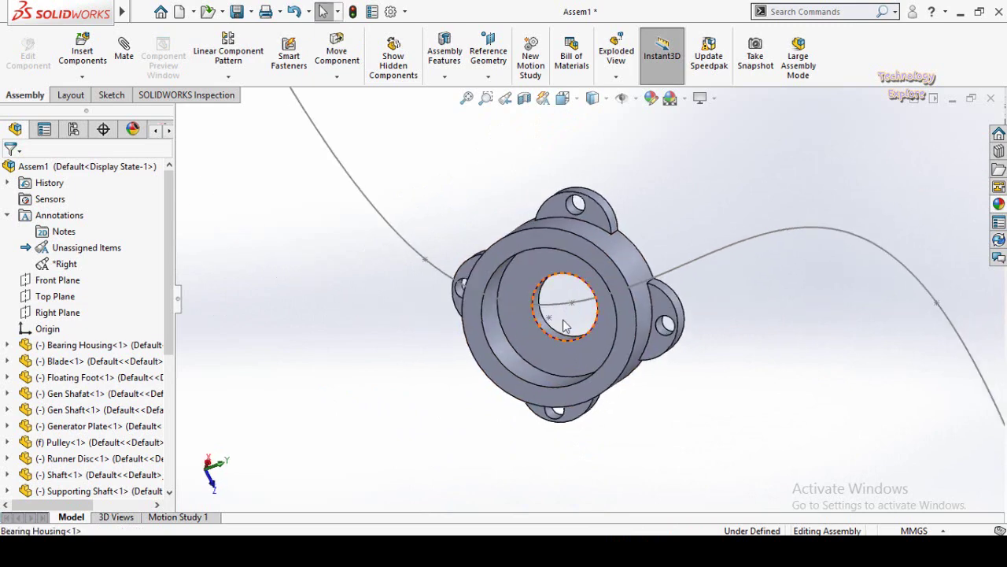
{"action": "scroll", "coordinate": [572, 326], "scroll_direction": "down", "scroll_amount": 3}
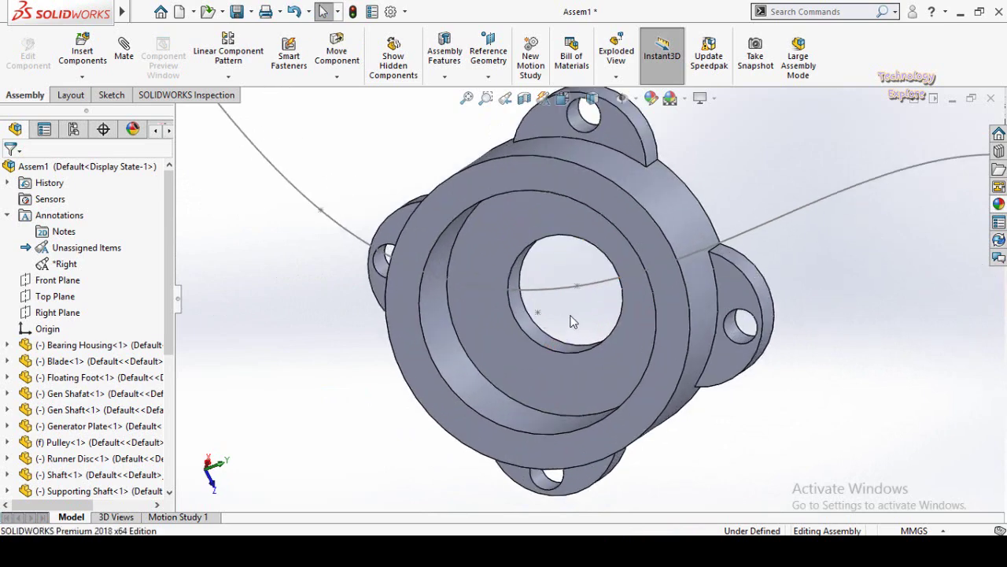
Add a second Path Mate between the centre point at the bearing housing's open end and the closed spline.
{"action": "left_click", "coordinate": [123, 48]}
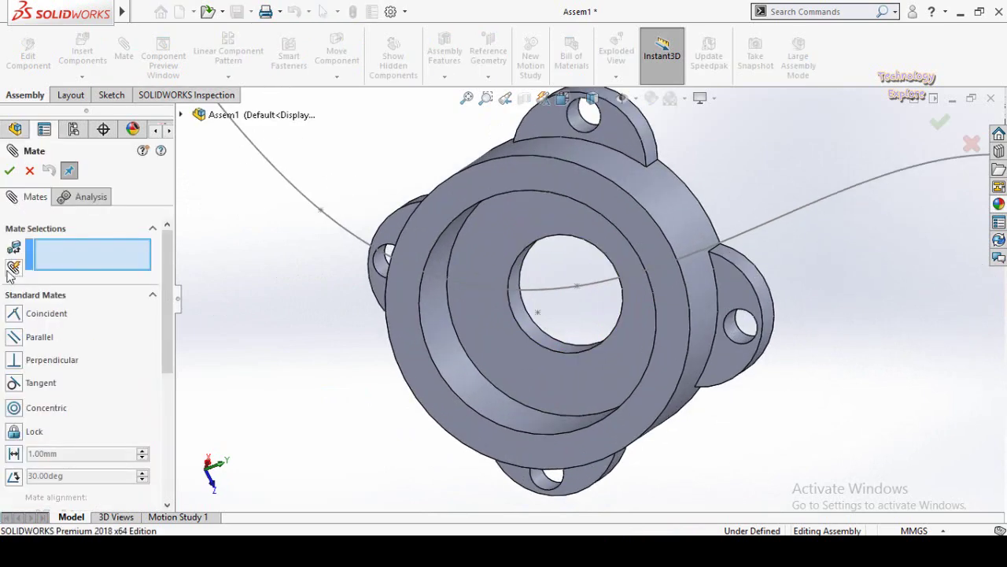
{"action": "scroll", "coordinate": [7, 283], "scroll_direction": "down", "scroll_amount": 5}
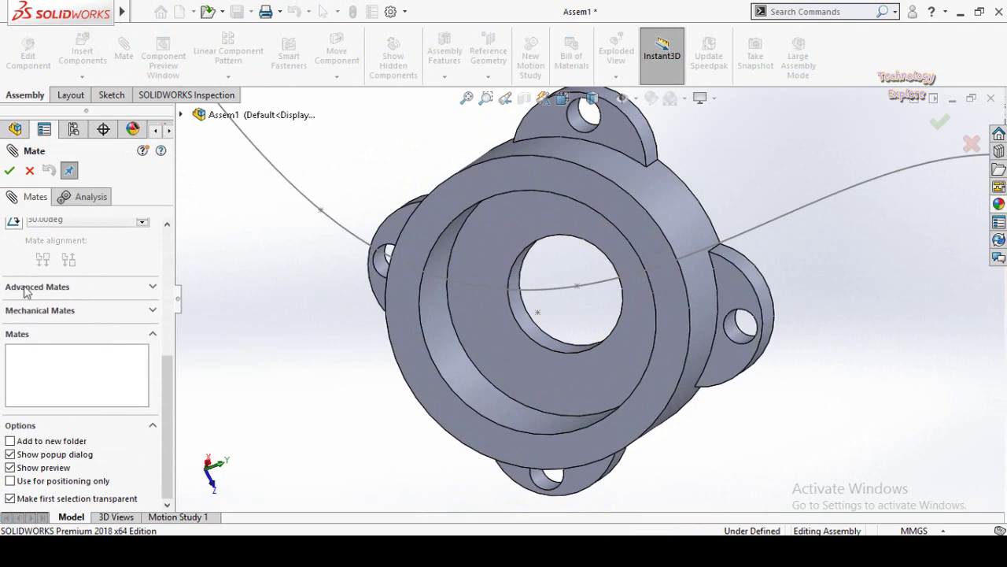
{"action": "left_click", "coordinate": [26, 288]}
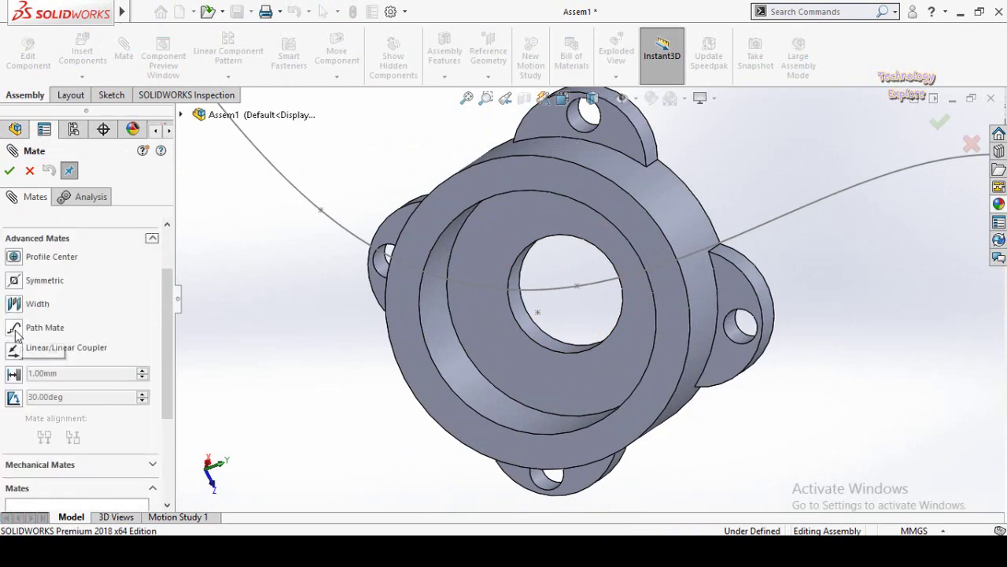
{"action": "left_click", "coordinate": [15, 330]}
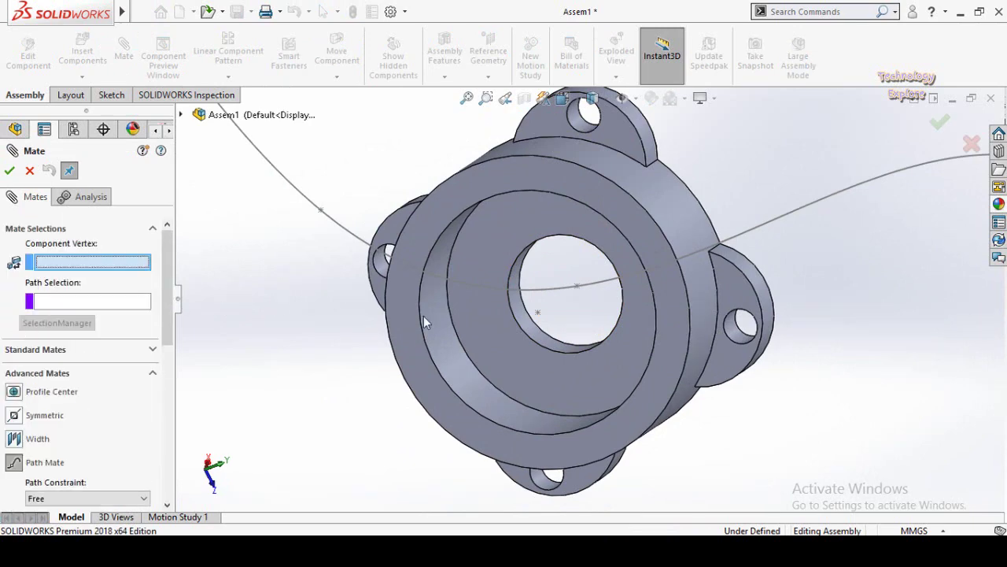
{"action": "left_click", "coordinate": [538, 314]}
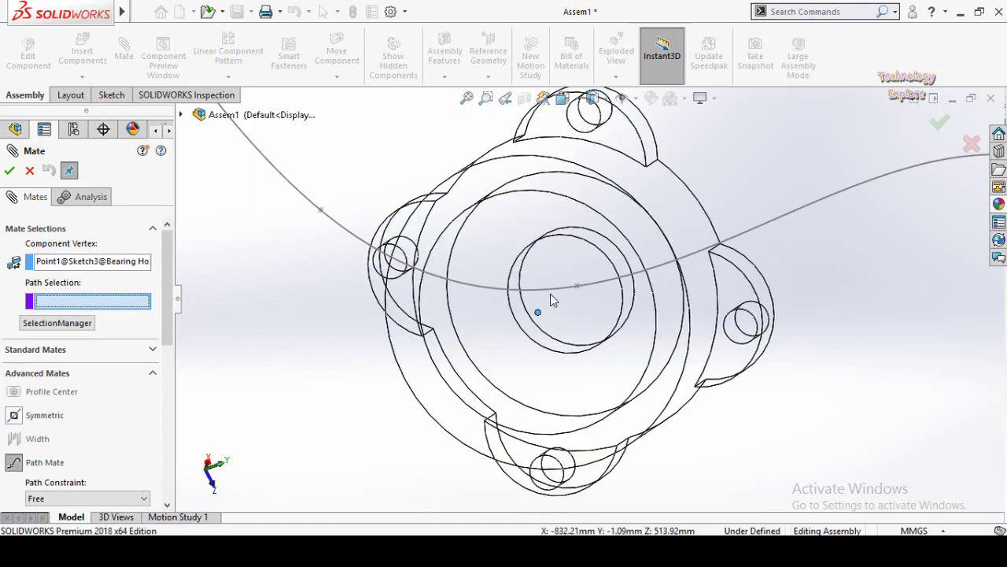
{"action": "left_click", "coordinate": [550, 288]}
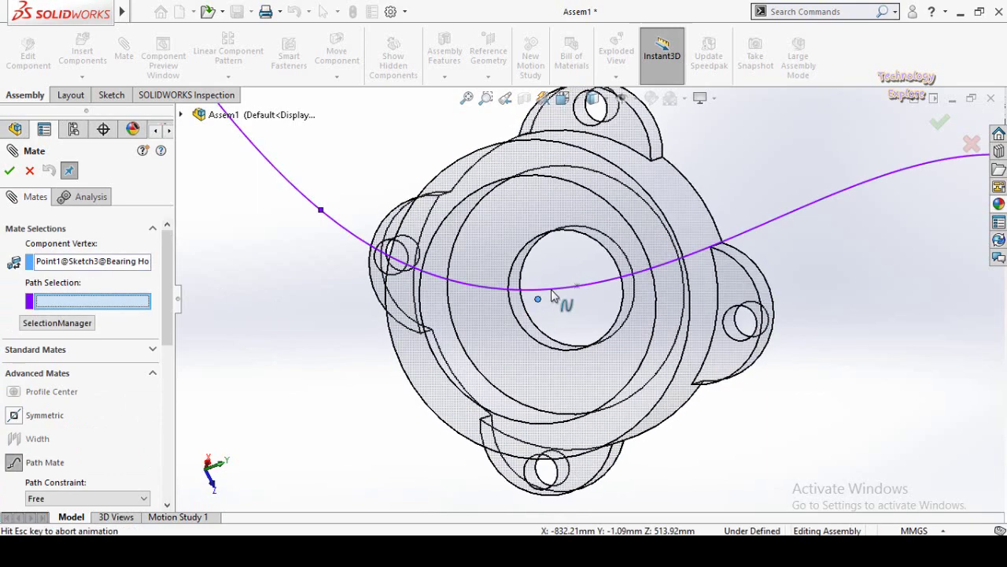
{"action": "left_click", "coordinate": [9, 171]}
{"action": "left_click", "coordinate": [10, 171]}
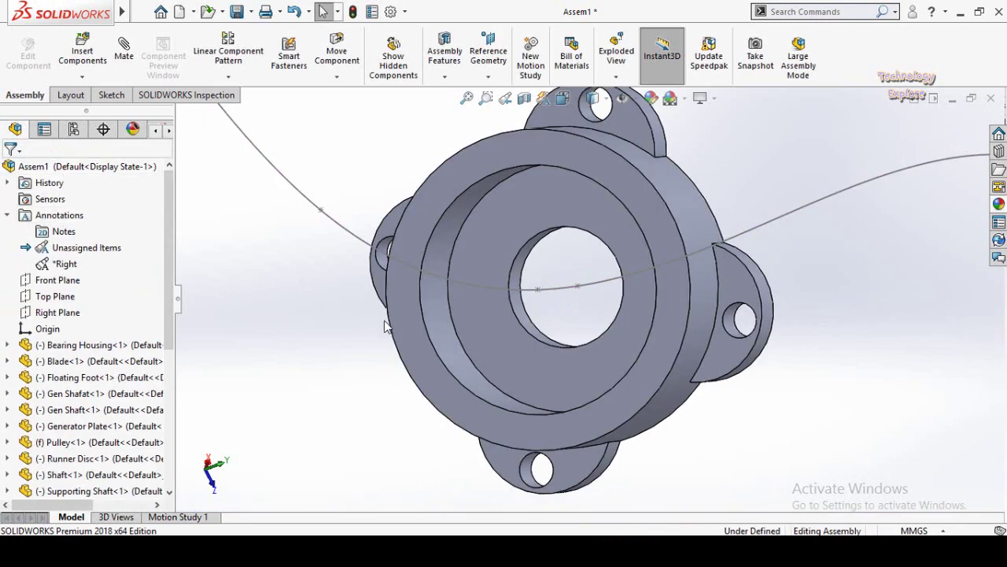
Slide the bearing housing around the spline's bend to test its motion with both centre points path-mated.
{"action": "scroll", "coordinate": [491, 354], "scroll_direction": "up", "scroll_amount": 5}
{"action": "middle_click_drag", "start_coordinate": [478, 373], "coordinate": [573, 303]}
{"action": "left_click", "coordinate": [568, 301]}
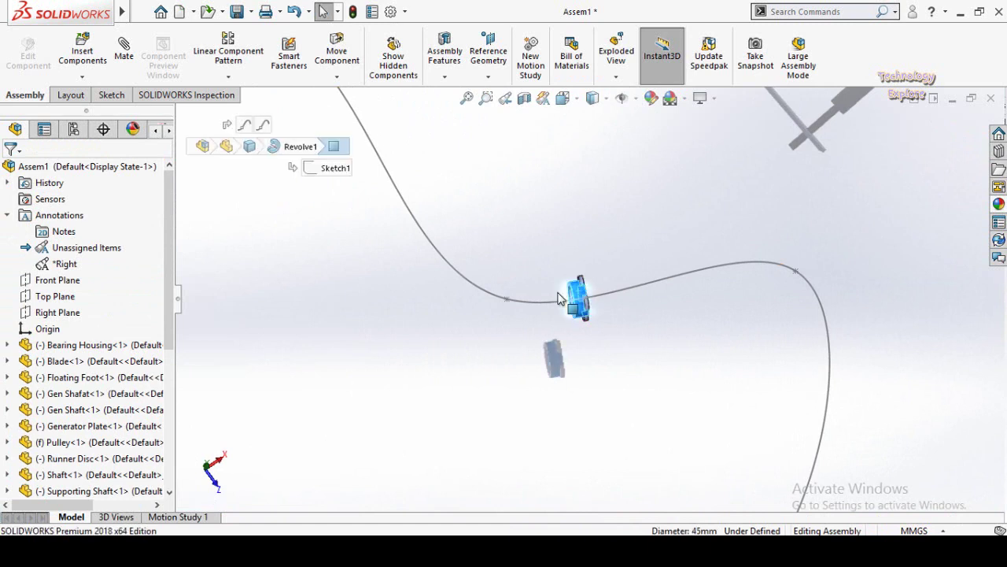
{"action": "left_click_drag", "start_coordinate": [573, 299], "coordinate": [338, 142]}
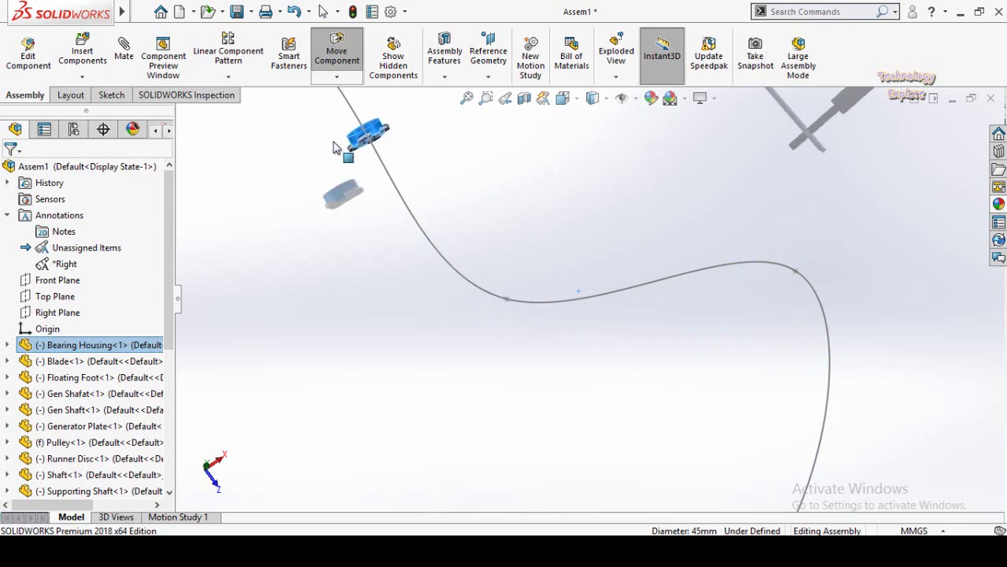
{"action": "key", "text": "Escape"}
Shift the closed spline path twice and rebuild the assembly after each shift to realign the bearing housing with it.
{"action": "scroll", "coordinate": [373, 326], "scroll_direction": "up", "scroll_amount": 4}
{"action": "scroll", "coordinate": [526, 243], "scroll_direction": "down", "scroll_amount": 1}
{"action": "mouse_move", "coordinate": [571, 280]}
{"action": "left_mouse_down"}
{"action": "mouse_move", "coordinate": [465, 218]}
{"action": "mouse_move", "coordinate": [558, 263]}
{"action": "mouse_move", "coordinate": [555, 330]}
{"action": "left_mouse_up"}
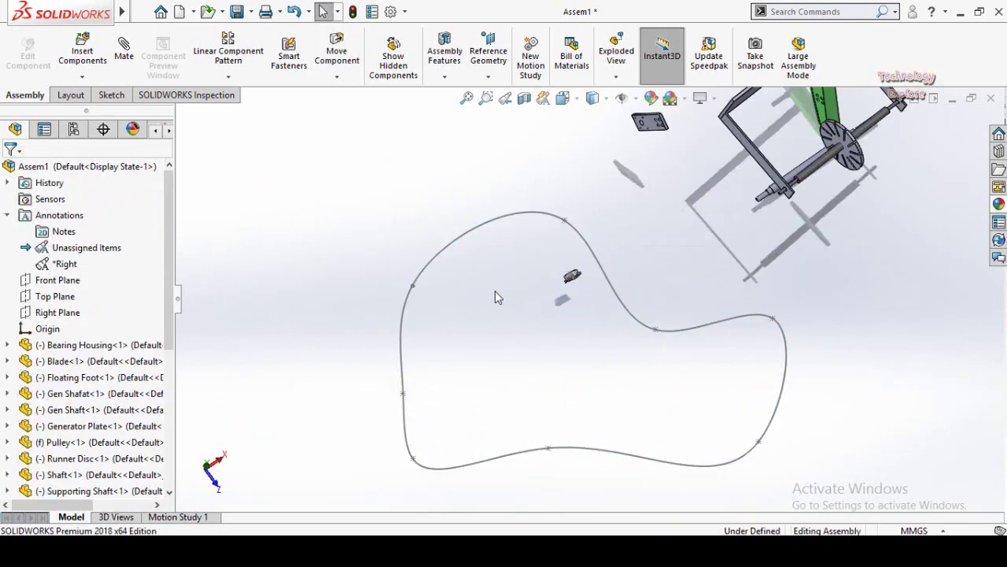
{"action": "left_click", "coordinate": [353, 11]}
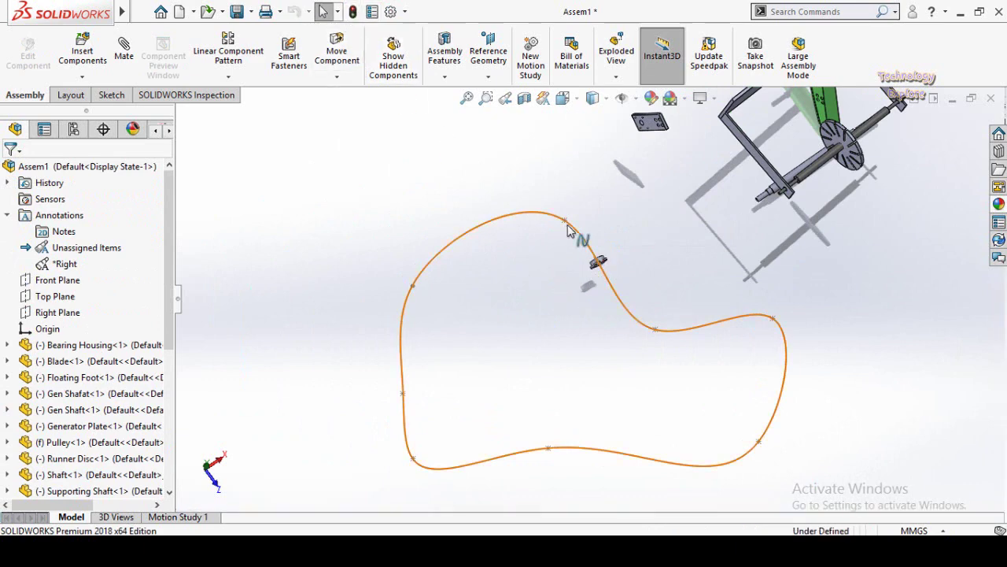
{"action": "left_click_drag", "start_coordinate": [568, 230], "coordinate": [499, 321]}
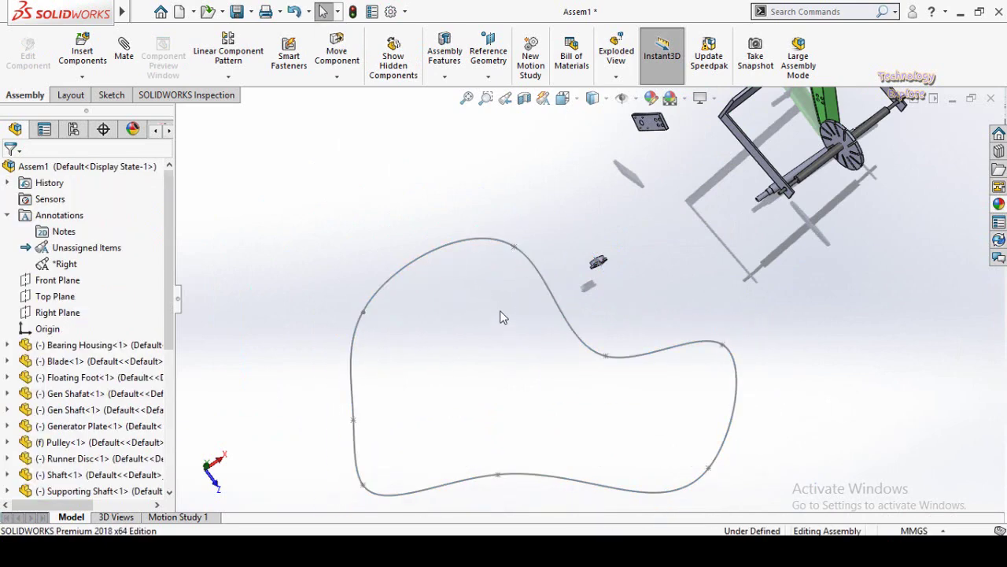
{"action": "left_click", "coordinate": [352, 11]}
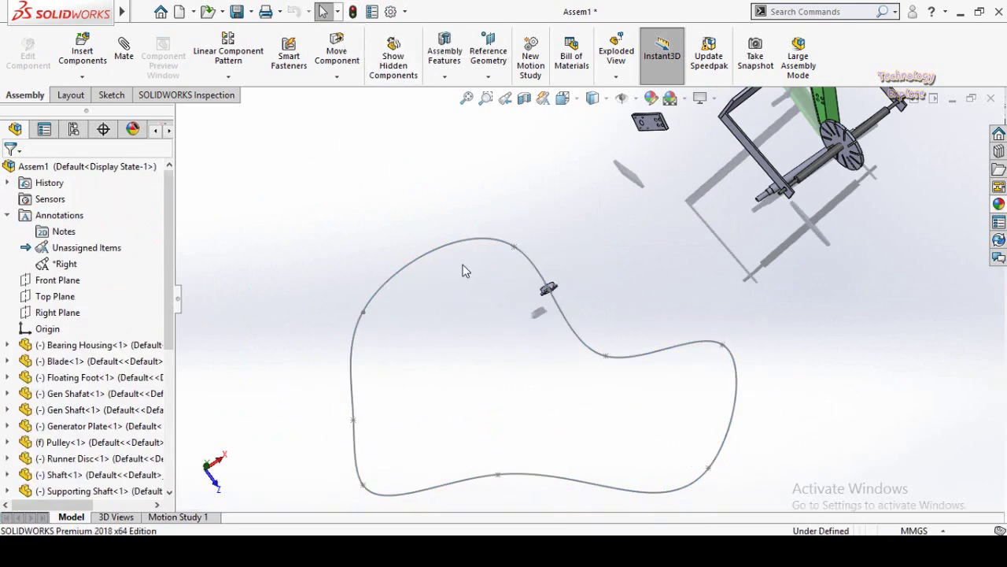
Slide the bearing housing along the closed spline and around its upper bend to test the path-mated motion.
{"action": "left_click_drag", "start_coordinate": [547, 293], "coordinate": [589, 362]}
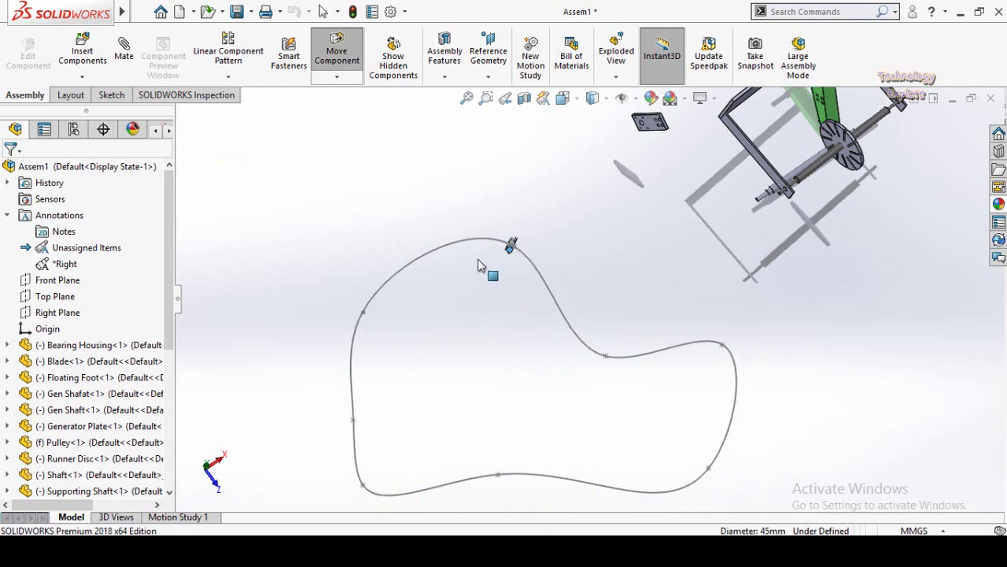
{"action": "left_click_drag", "start_coordinate": [477, 259], "coordinate": [377, 295]}
{"action": "key", "text": "Escape"}
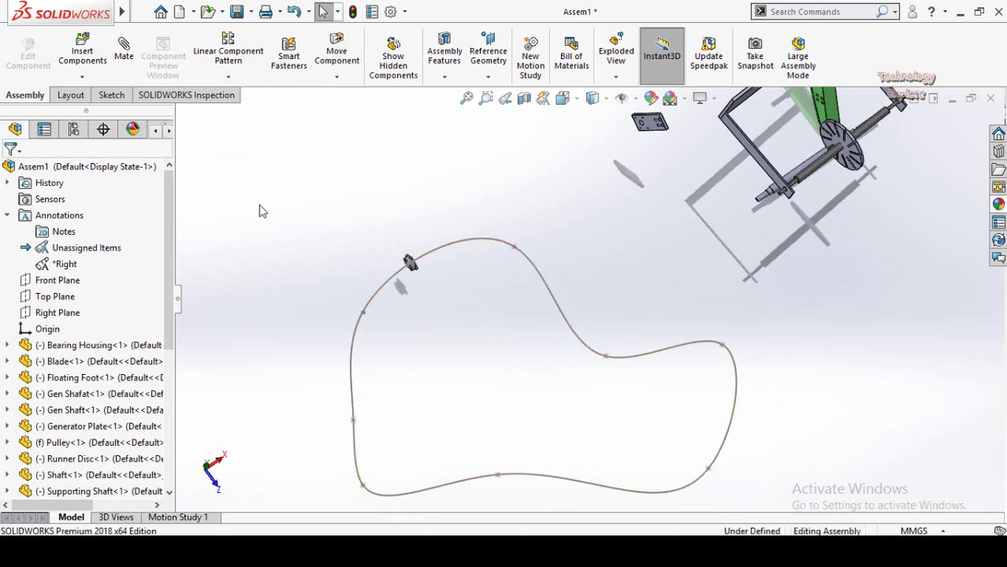
Open the mate settings and display the available mechanical mate types.
{"action": "scroll", "coordinate": [508, 391], "scroll_direction": "up", "scroll_amount": 2}
{"action": "scroll", "coordinate": [567, 384], "scroll_direction": "down", "scroll_amount": 2}
{"action": "scroll", "coordinate": [558, 376], "scroll_direction": "up", "scroll_amount": 4}
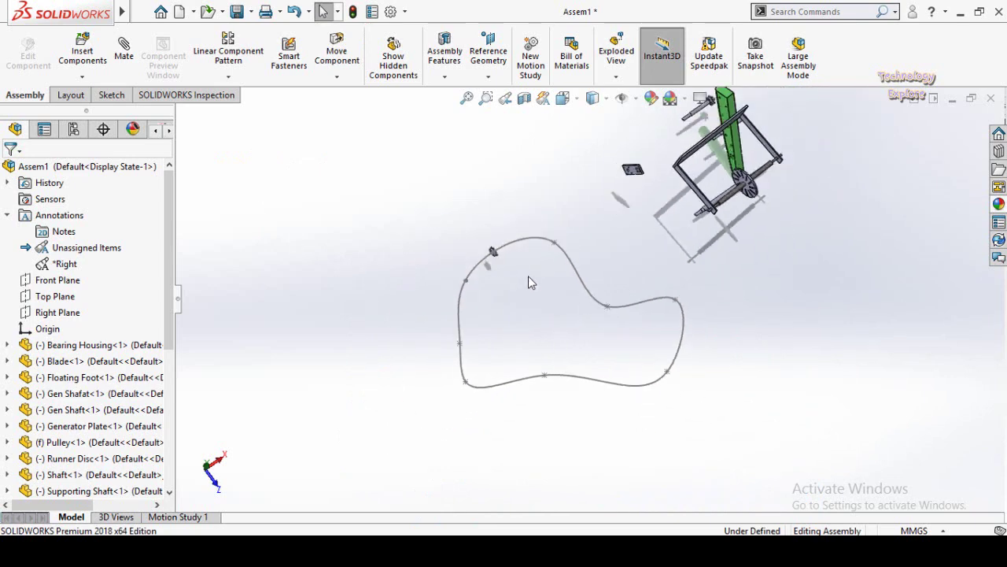
{"action": "middle_click_drag", "start_coordinate": [530, 281], "coordinate": [615, 270]}
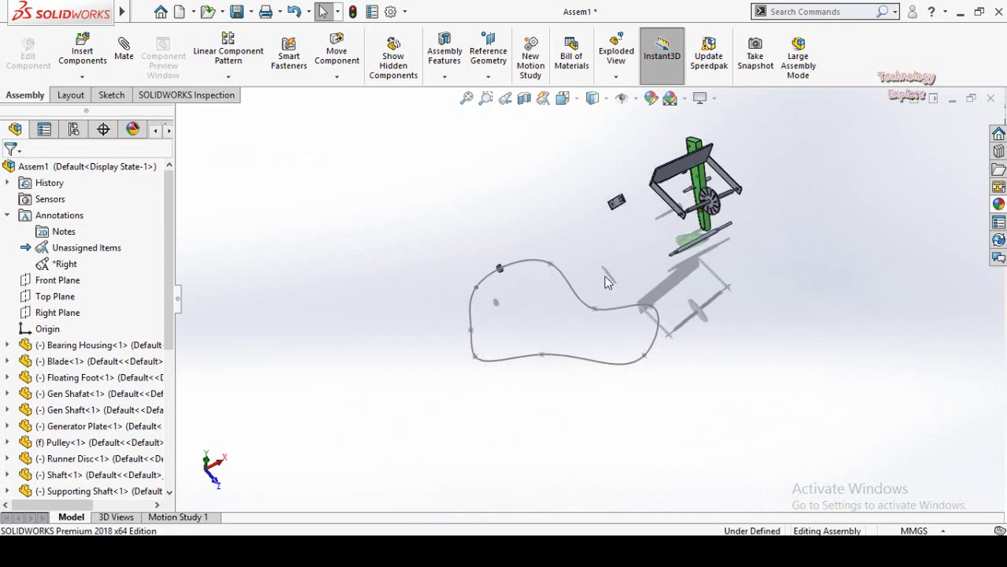
{"action": "left_click", "coordinate": [124, 49]}
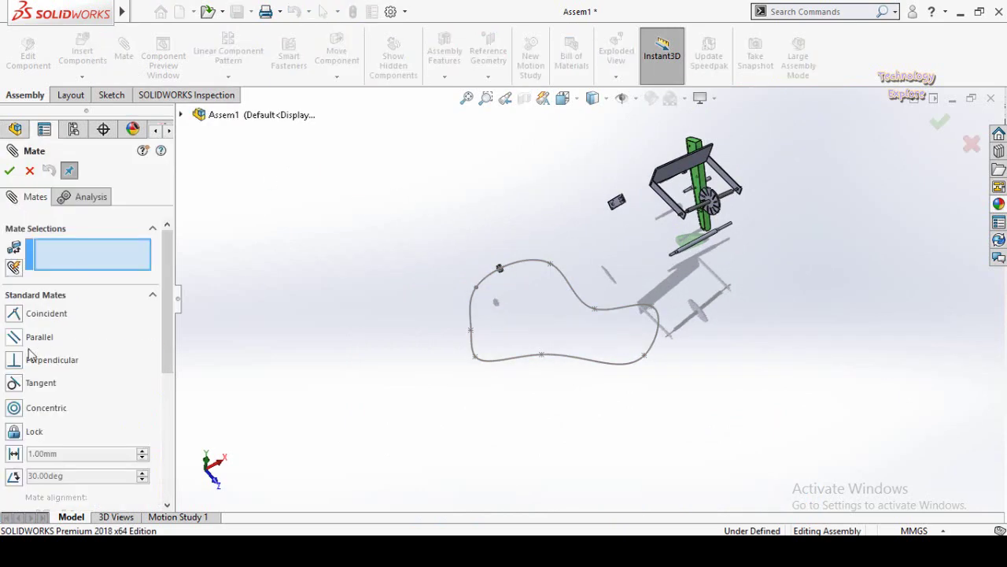
{"action": "left_click", "coordinate": [29, 335]}
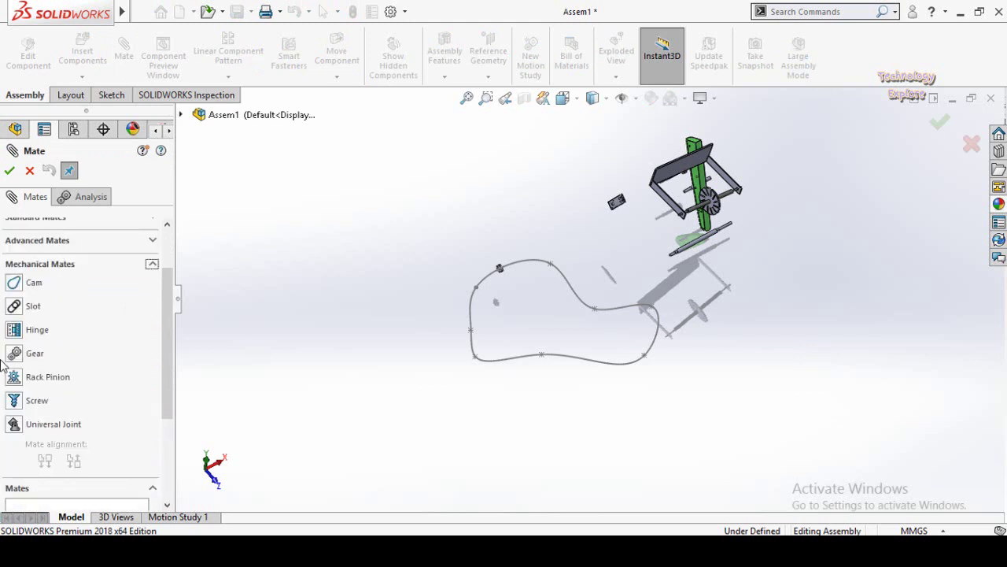